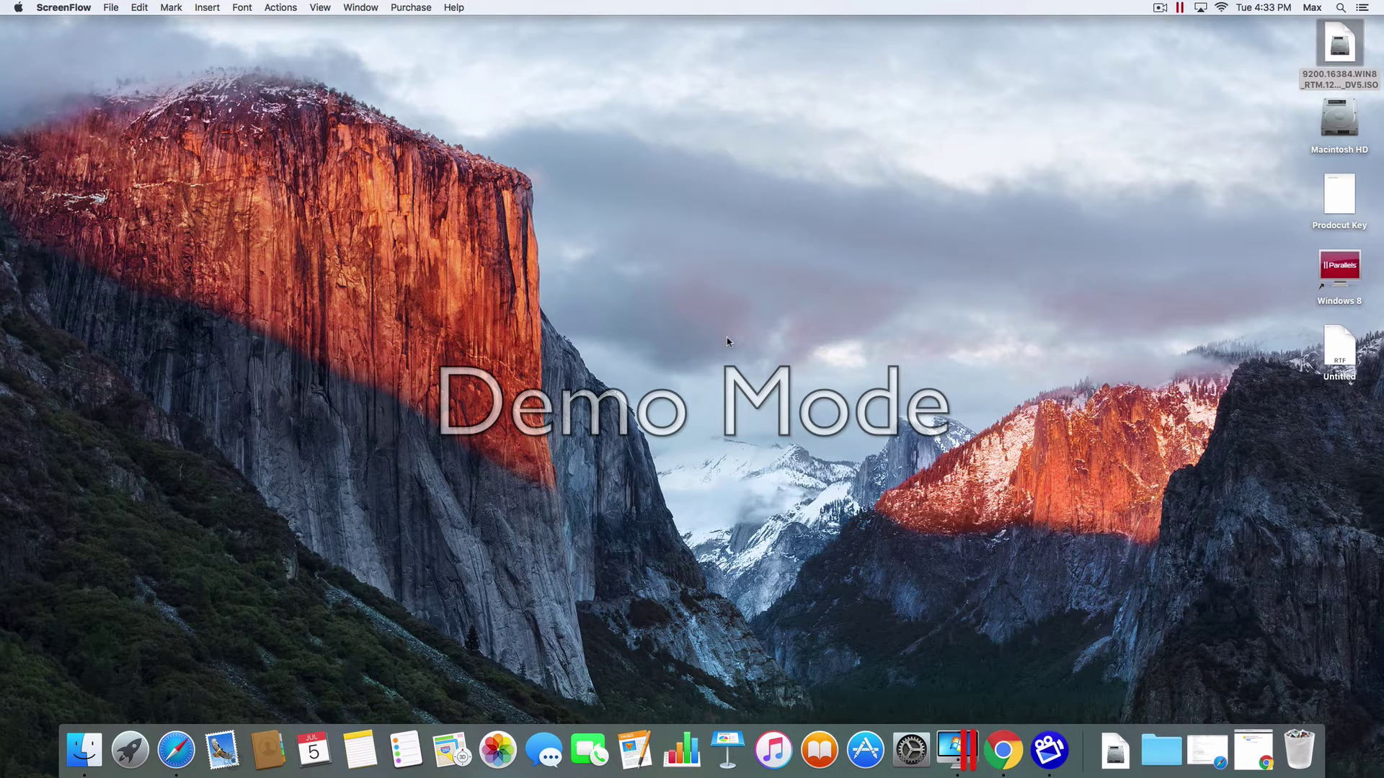
- View the install_xp_pro.iso download page and the Parallels Desktop trial download page, and quit the browser
left_click(1248, 745)
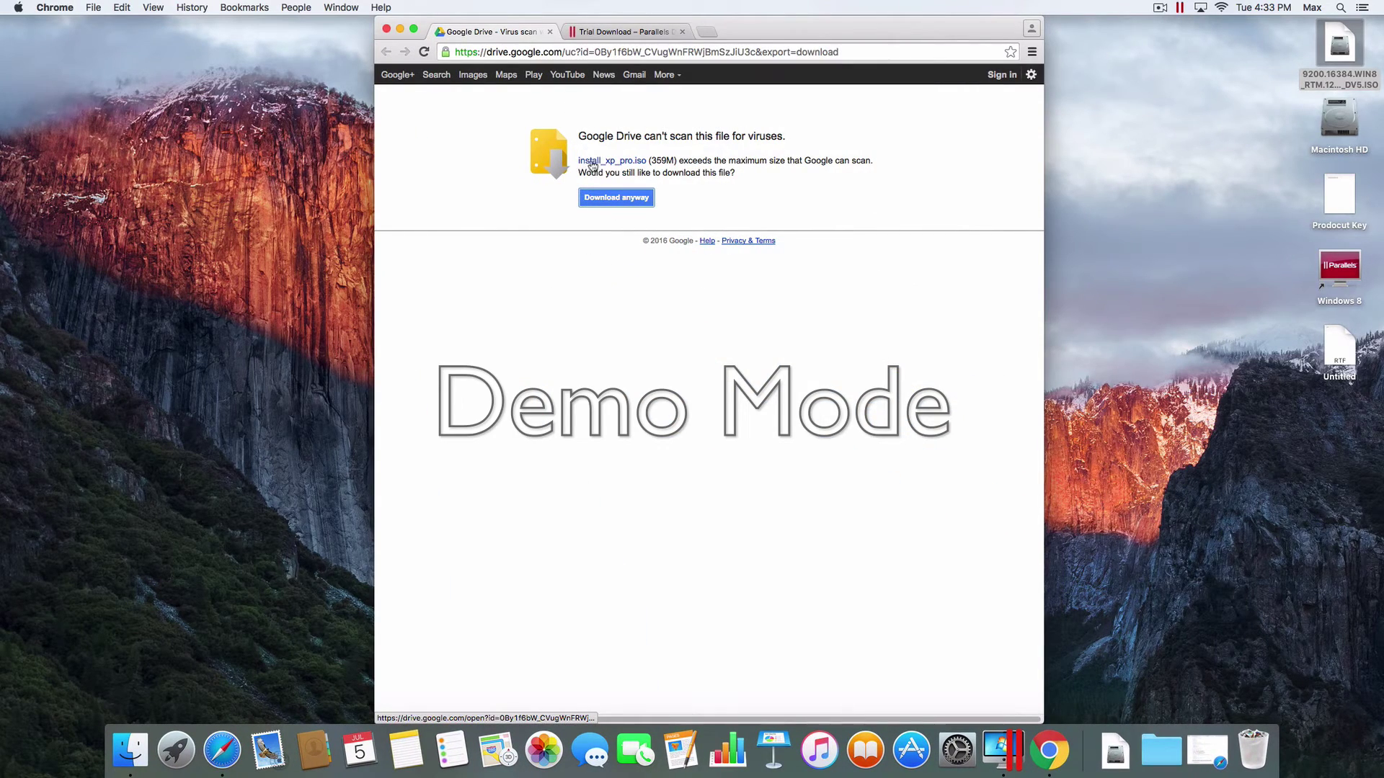
left_click(627, 32)
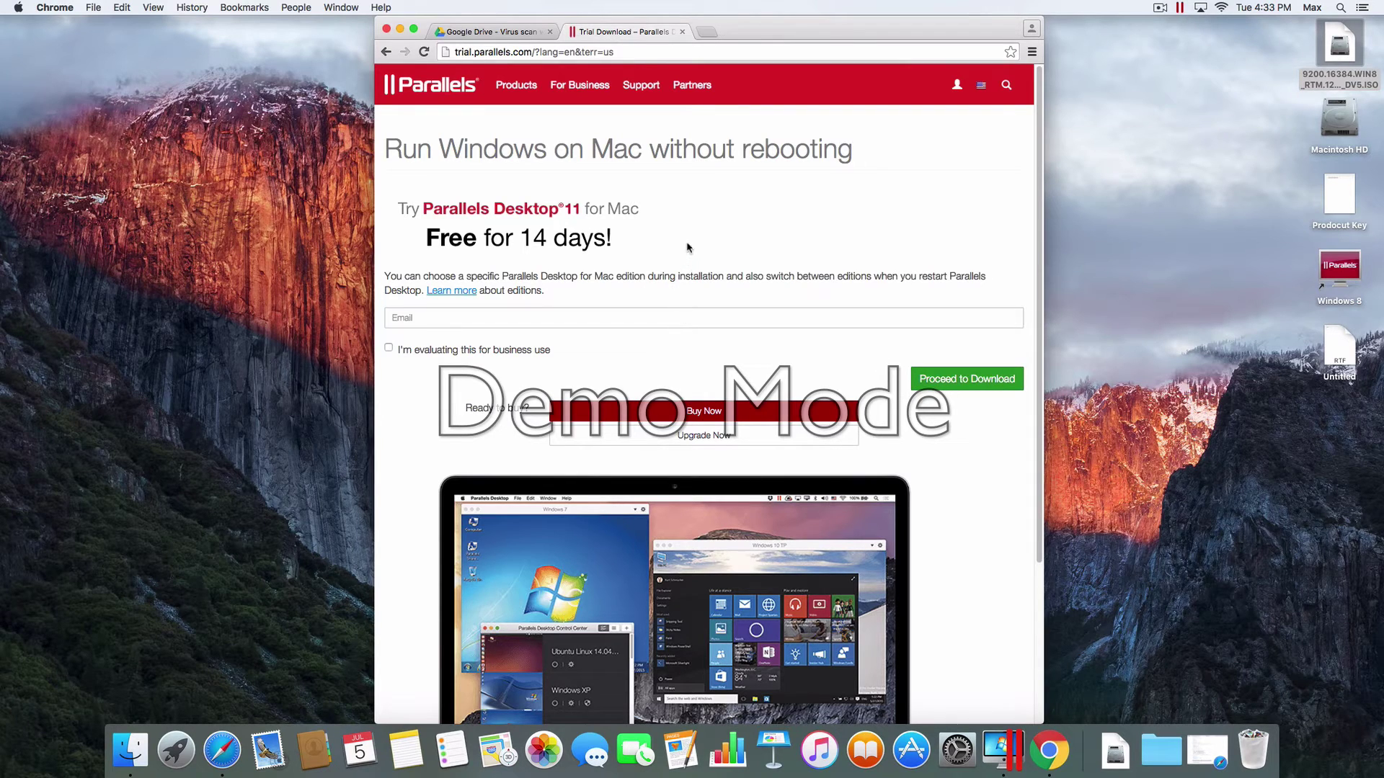
key("super+q")
- Switch to Parallels Desktop and start a new virtual machine that installs Windows from a DVD or image file
left_click(1020, 756)
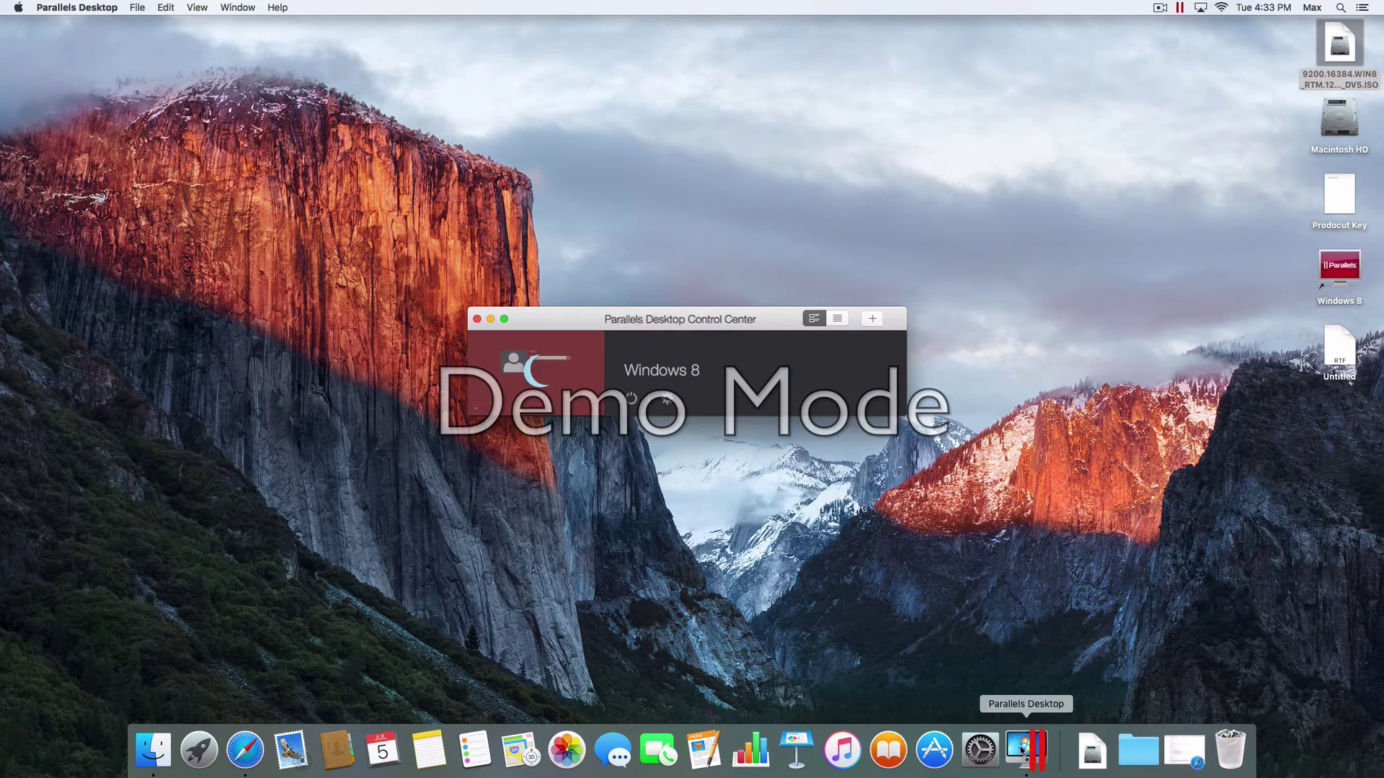
left_click(888, 318)
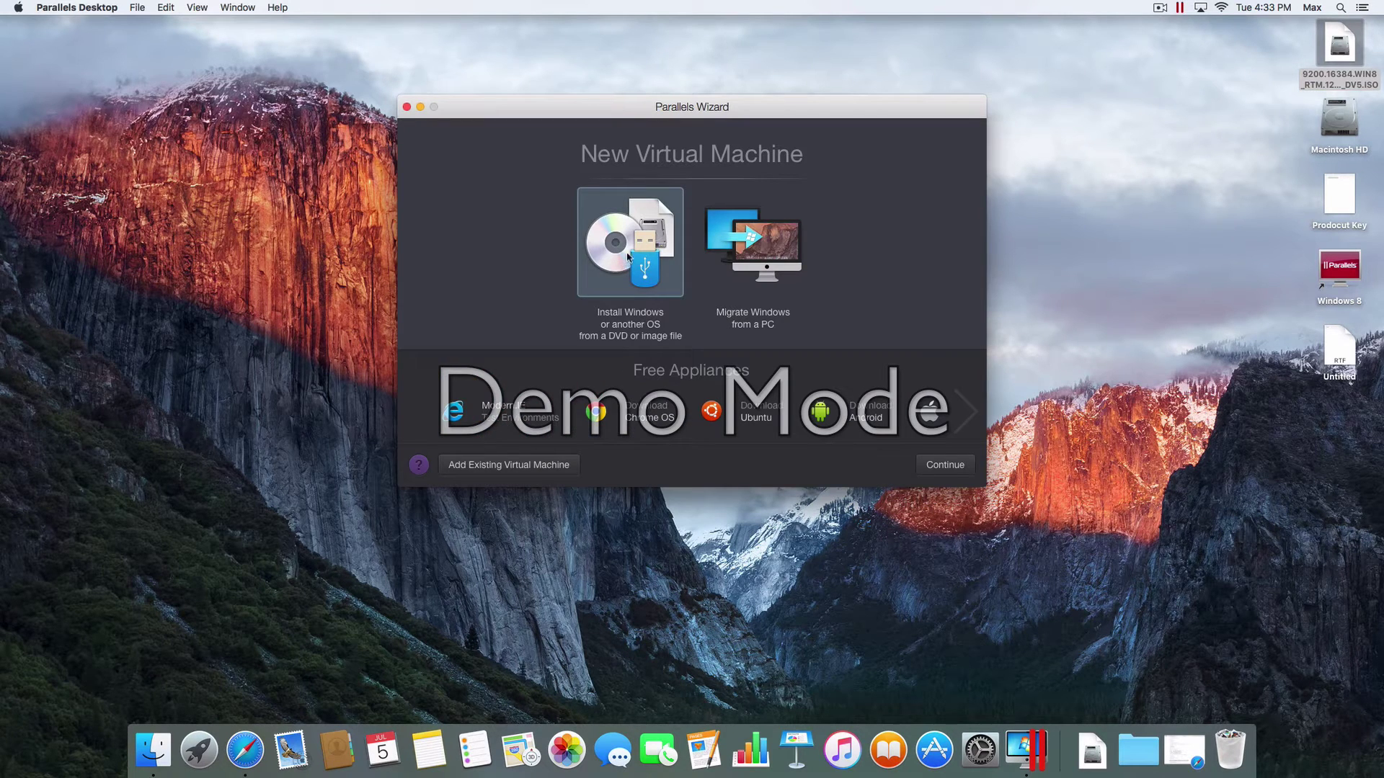
left_click(945, 465)
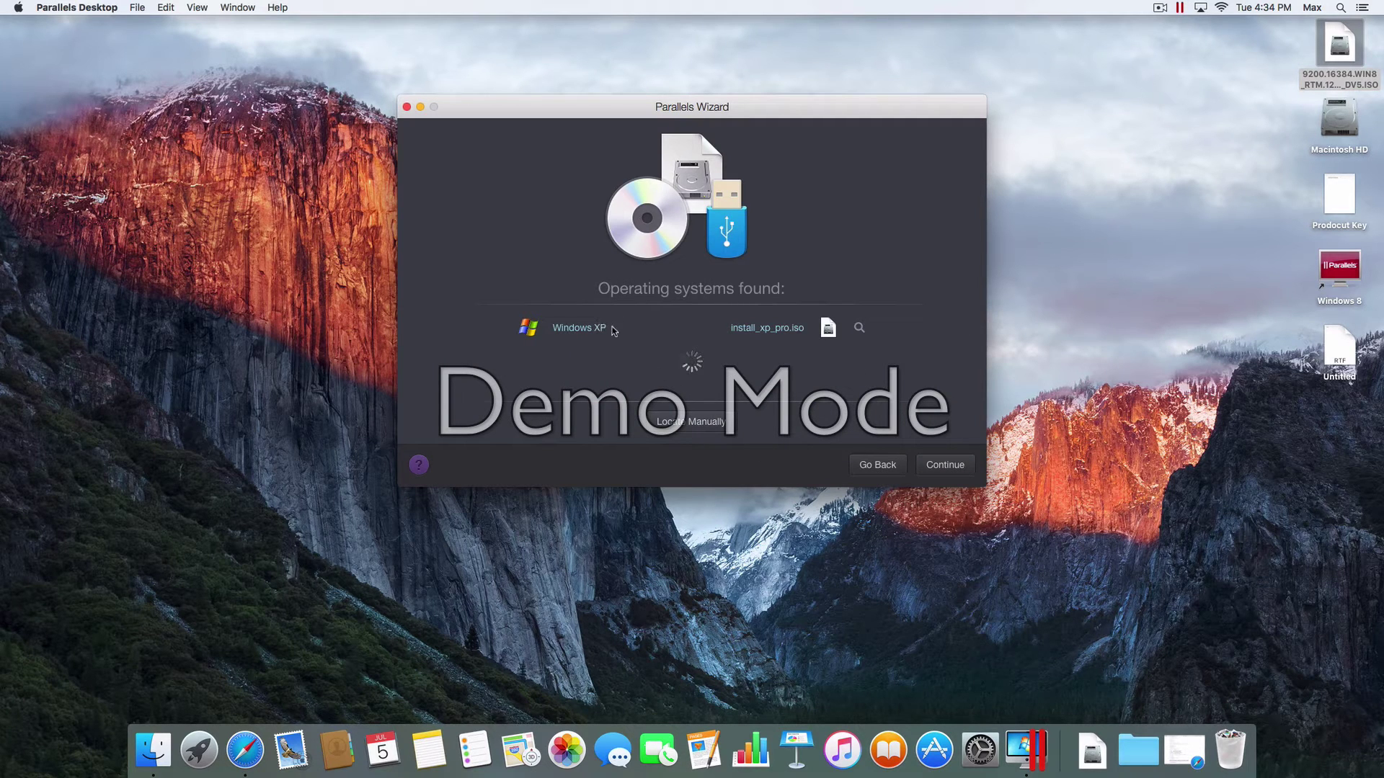
- Locate the installation source manually as an image file and supply the downloaded install_xp_pro.iso
left_click(685, 423)
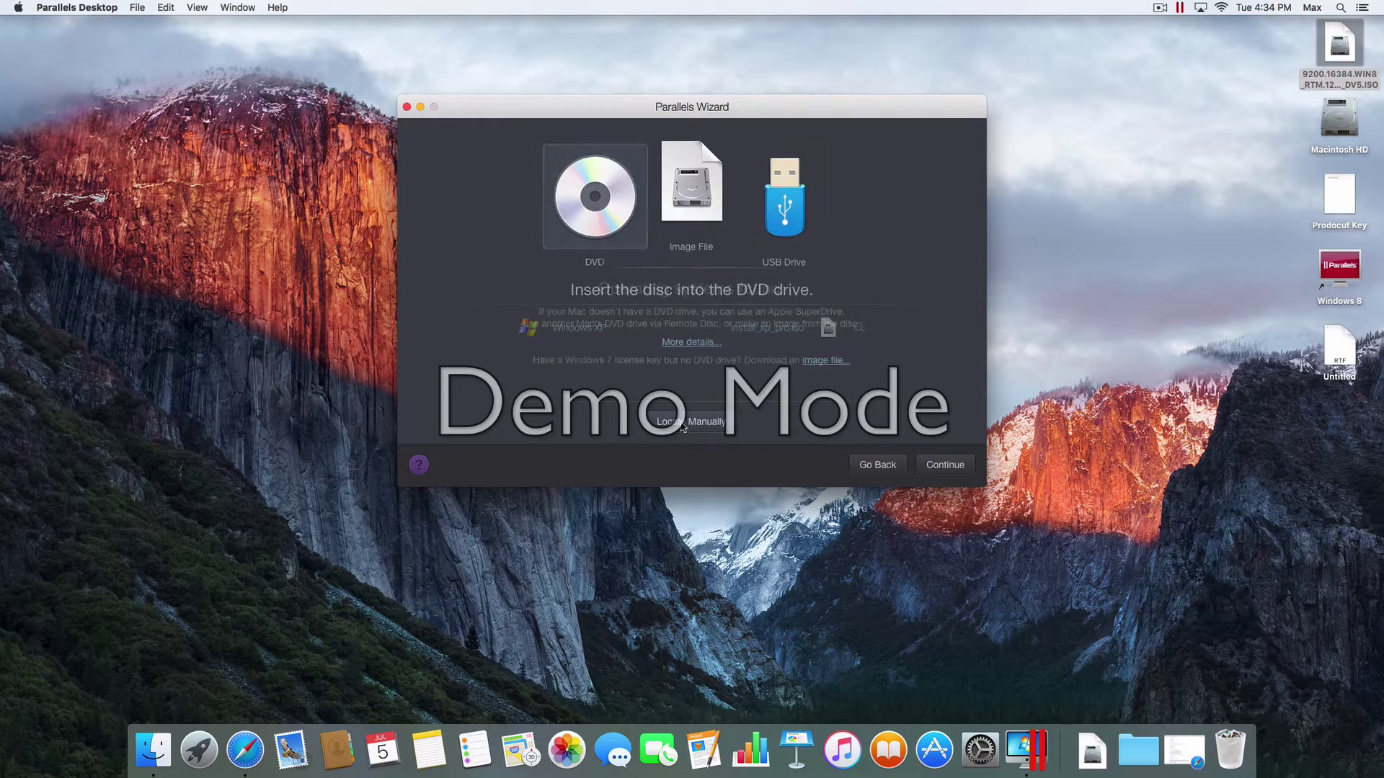
left_click(693, 226)
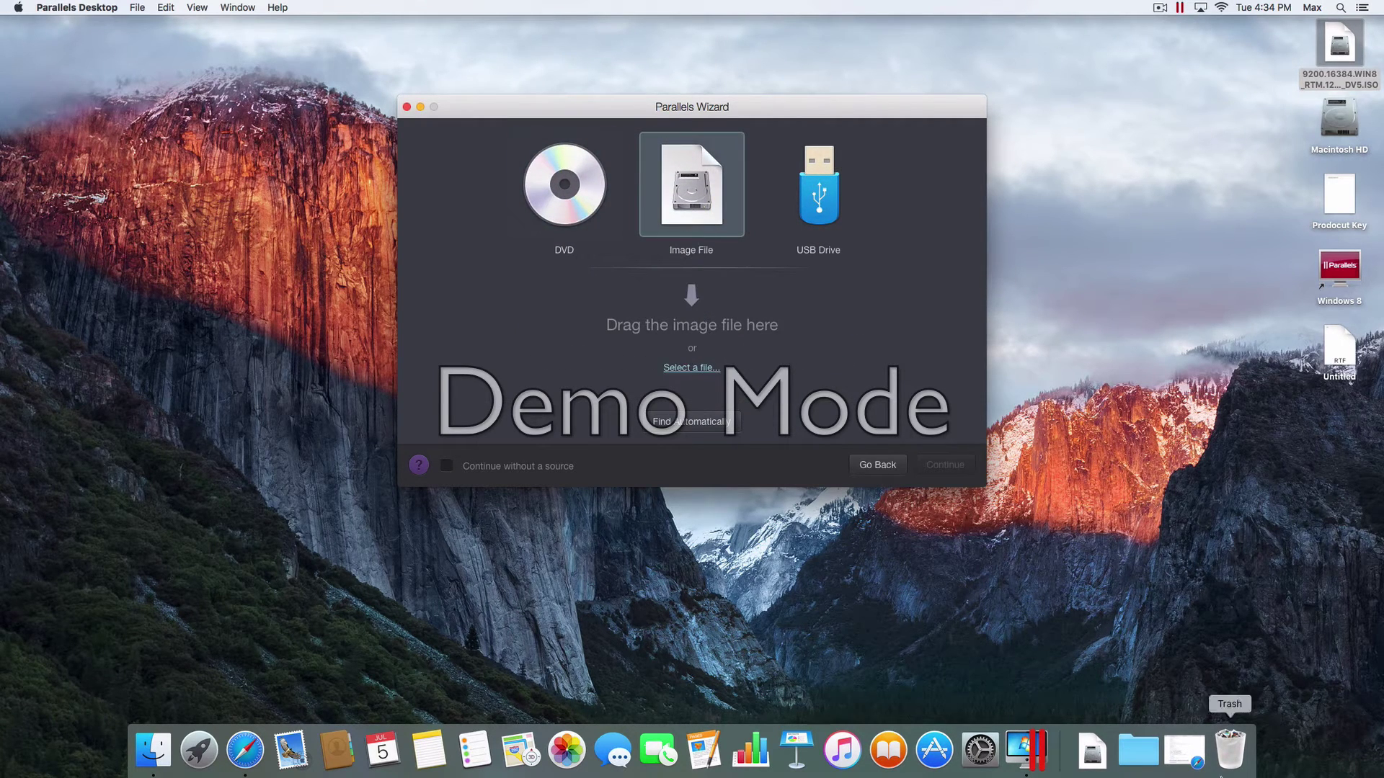
left_click(1114, 760)
left_click_drag(1090, 694, 714, 322)
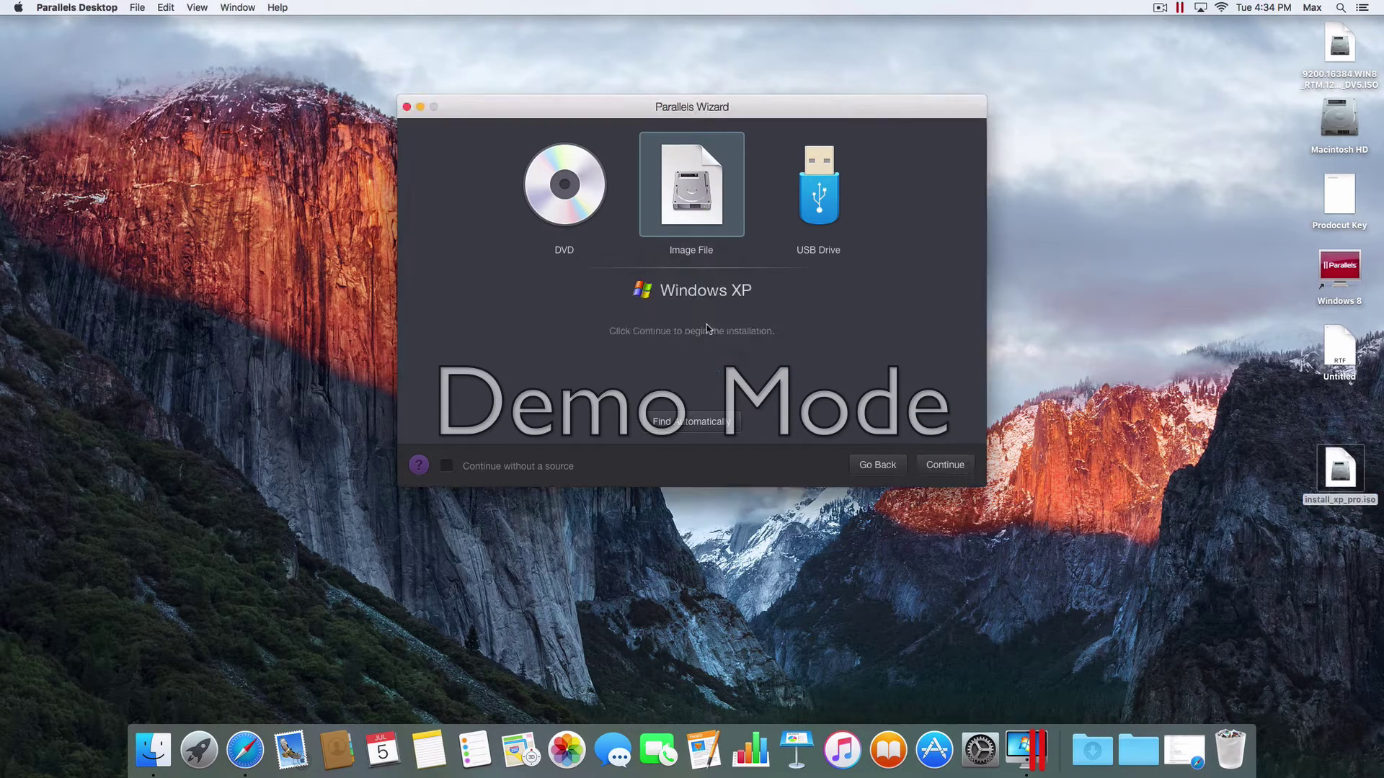
left_click(944, 464)
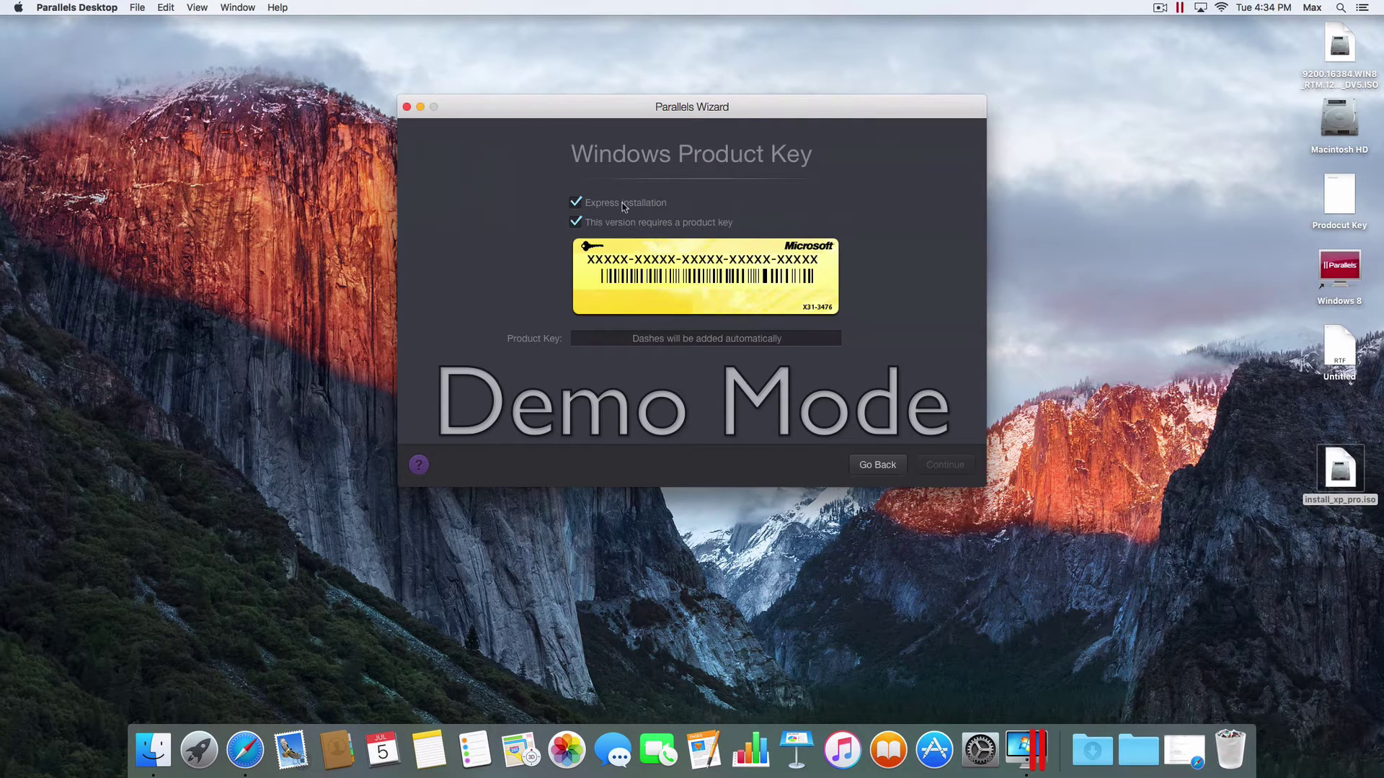
- Turn off the product key requirement and express installation, and choose Games only as the primary use of Windows
left_click(611, 228)
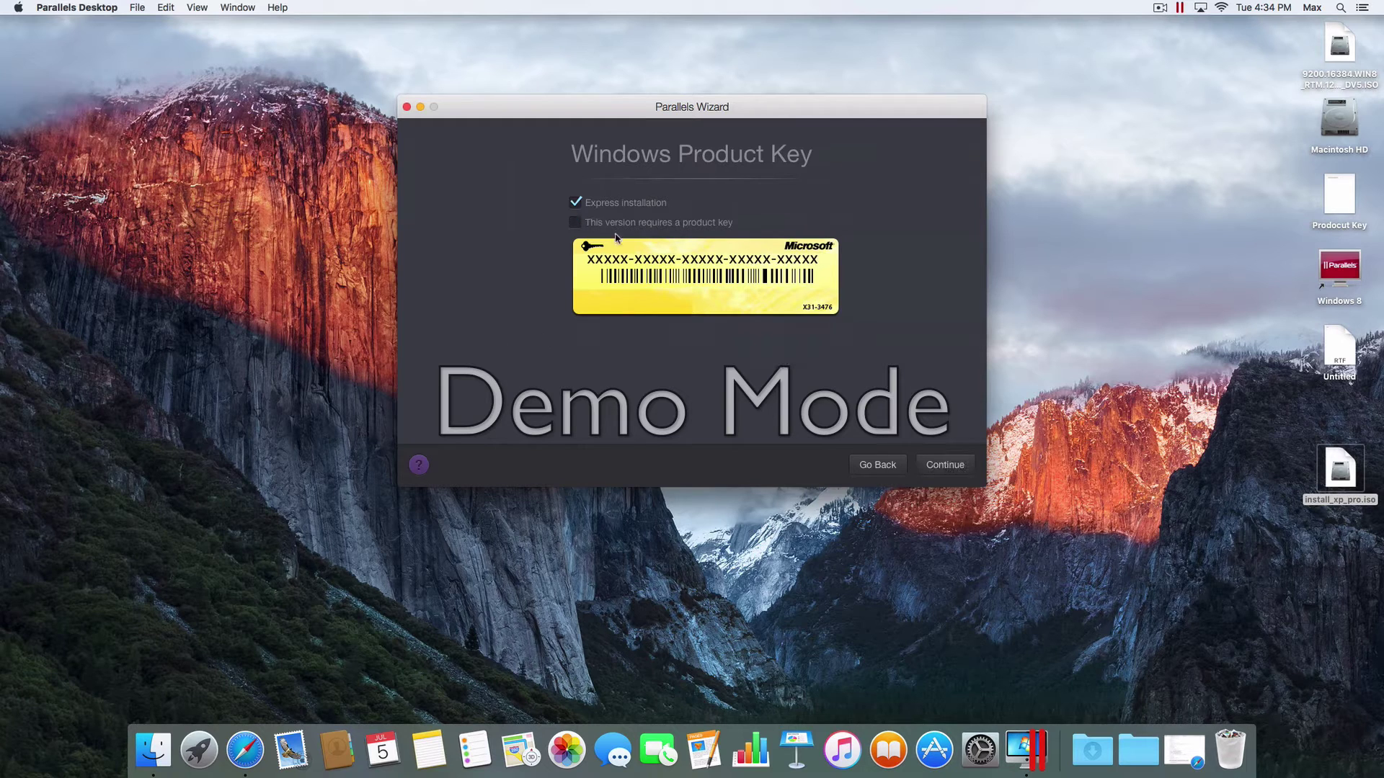
left_click(588, 205)
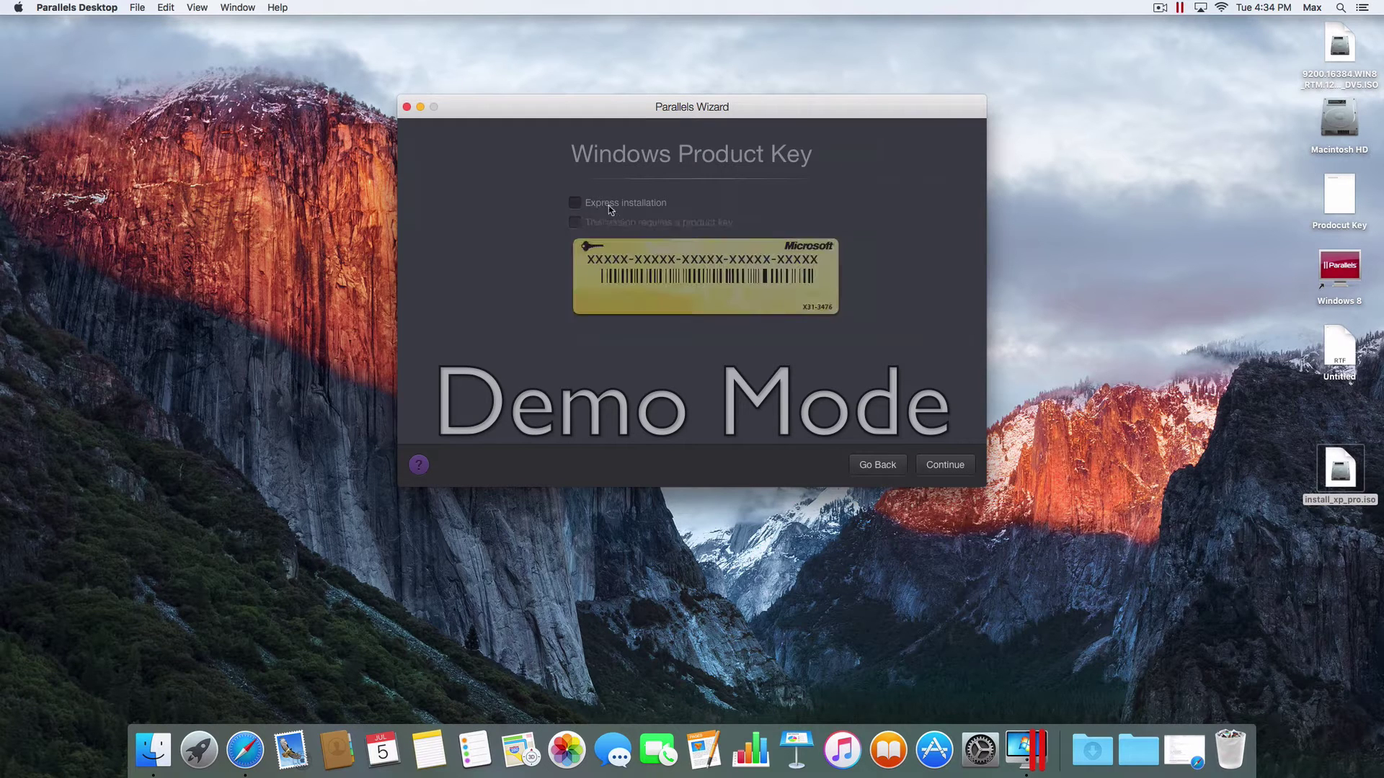
left_click(952, 472)
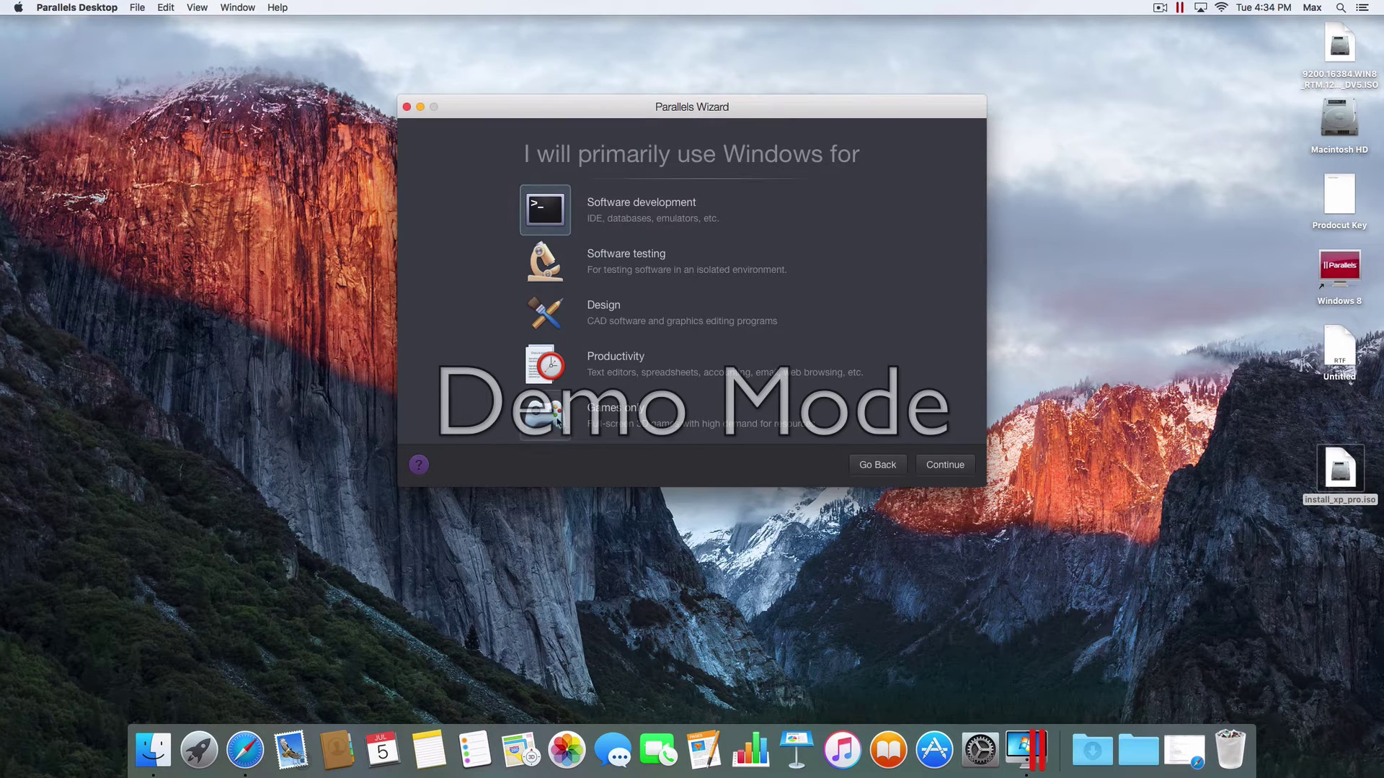
left_click(945, 467)
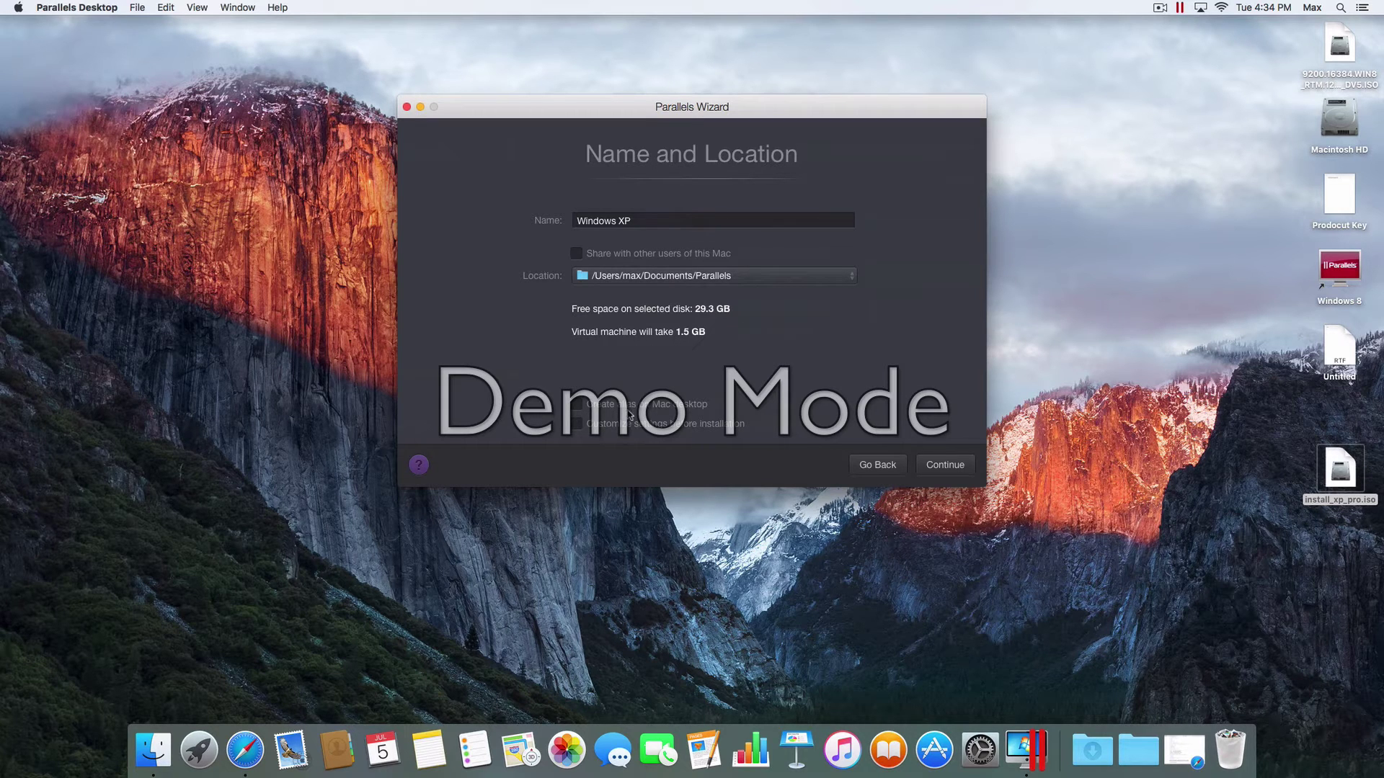
- Create the virtual machine with a Mac desktop alias and settings customization before installation, and place the alias just above install_xp_pro.iso
left_click(629, 412)
left_click(607, 426)
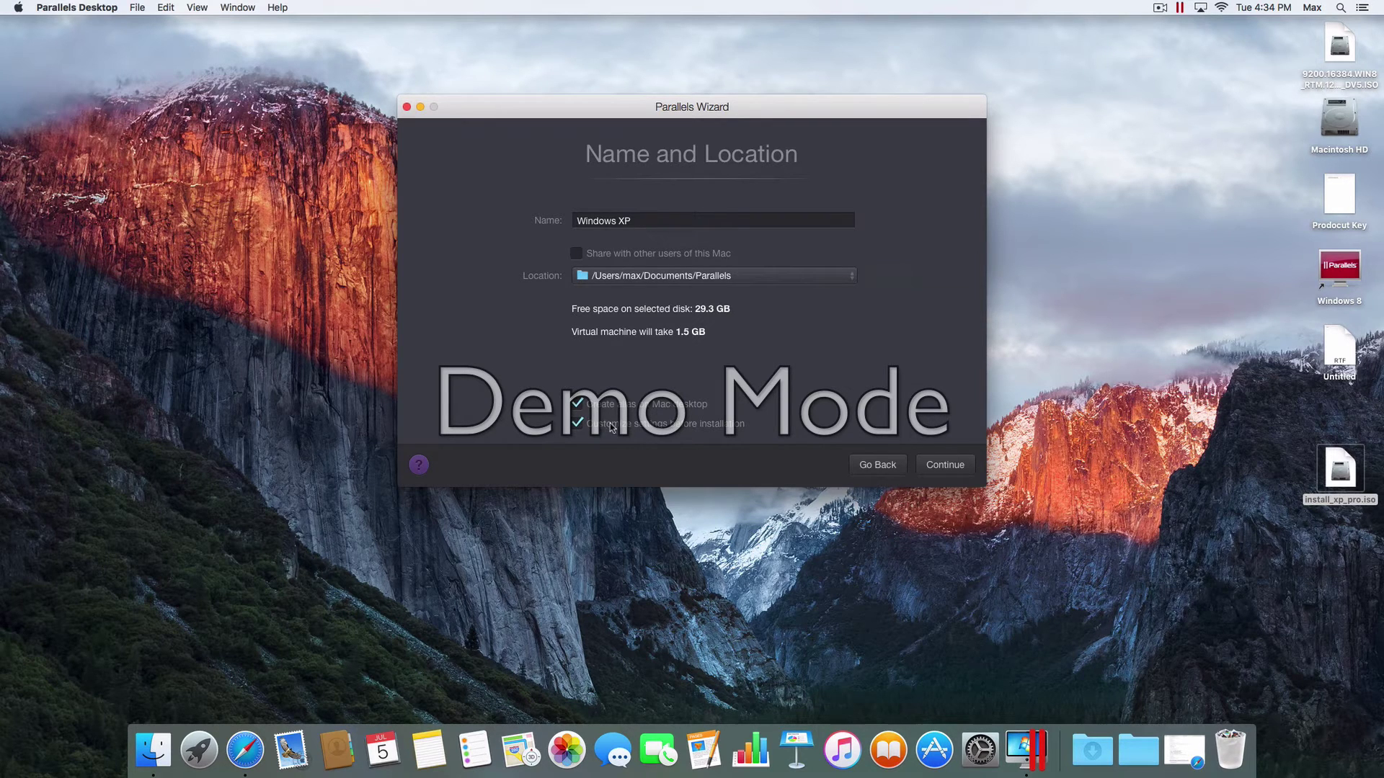
left_click(946, 465)
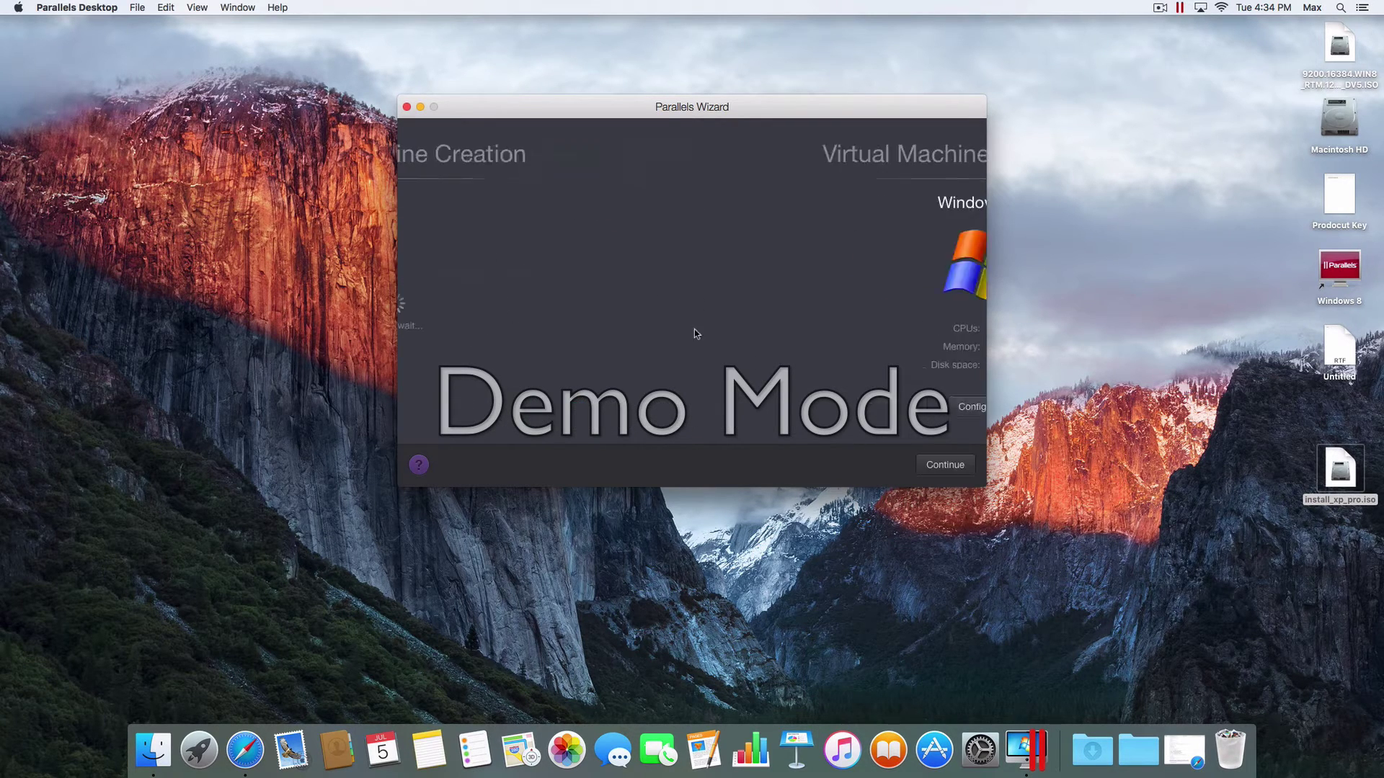
left_click_drag(1340, 585, 1340, 426)
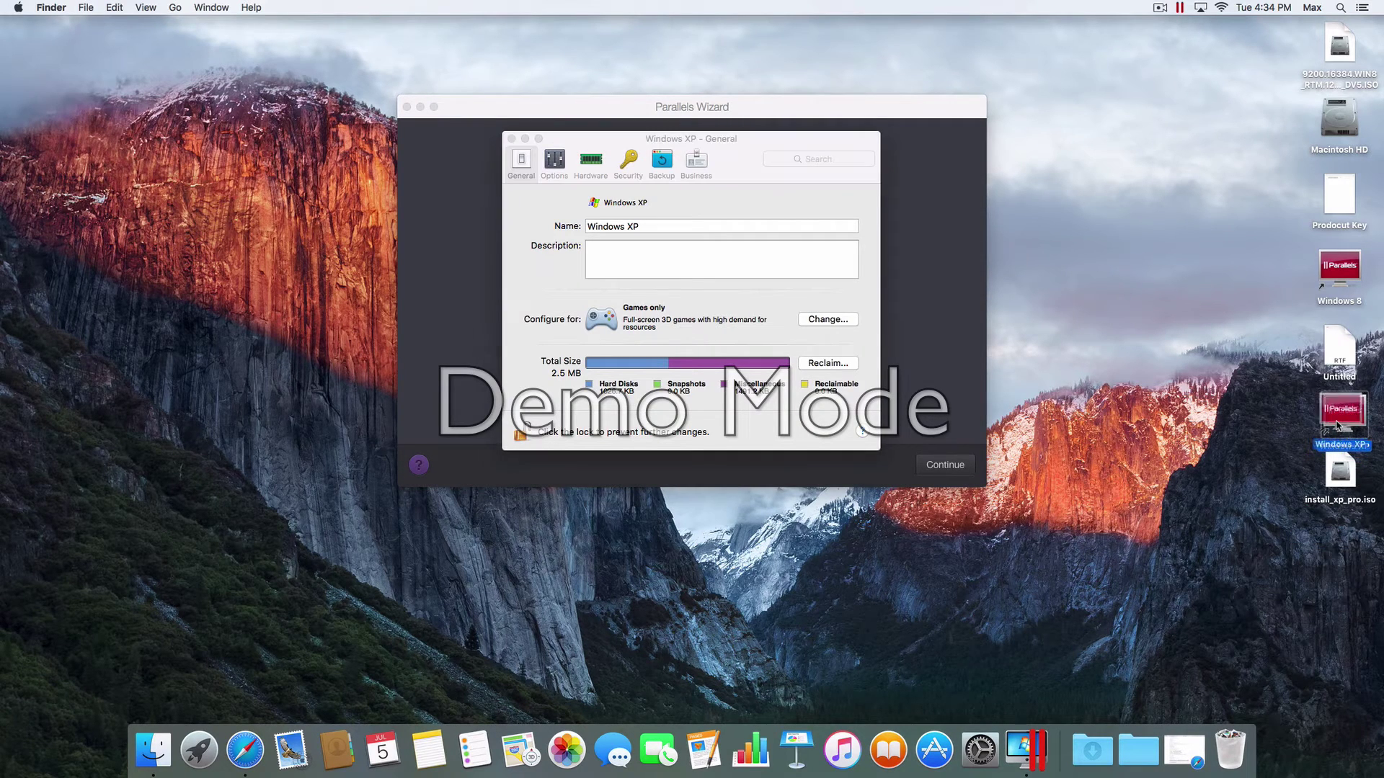
- Review the startup, optimization, sharing and full-screen options, and turn off sharing Windows applications with the Mac
left_click(551, 166)
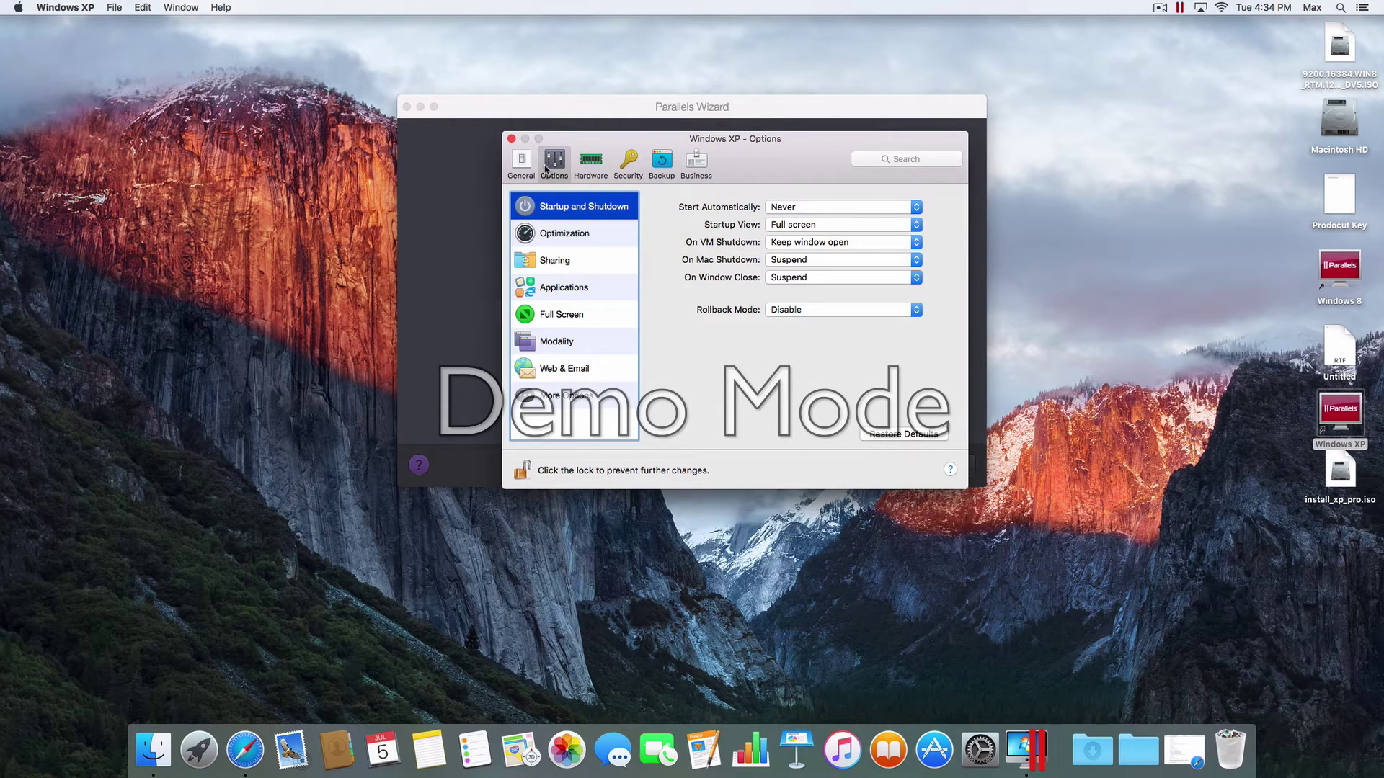
left_click(799, 225)
left_click(791, 203)
left_click(557, 240)
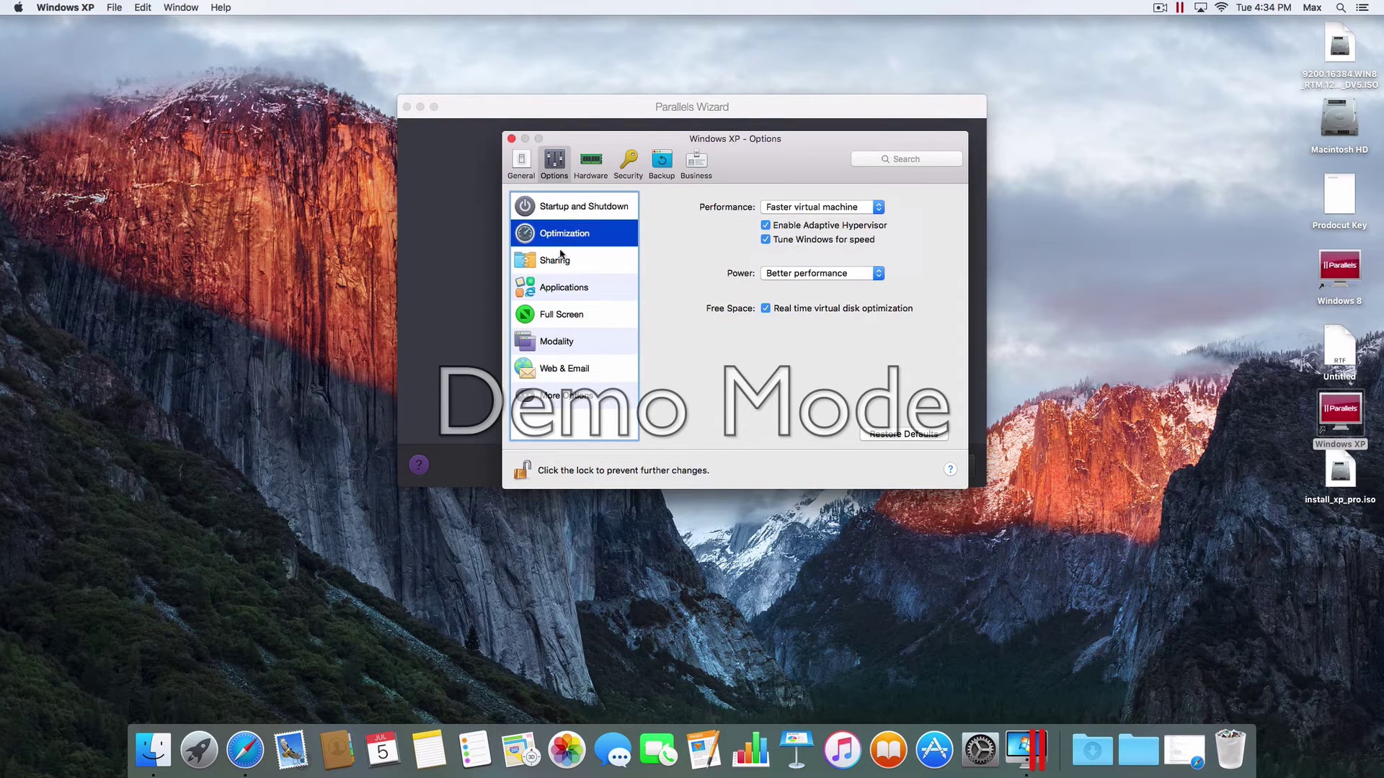
left_click(564, 262)
left_click(568, 285)
left_click(730, 206)
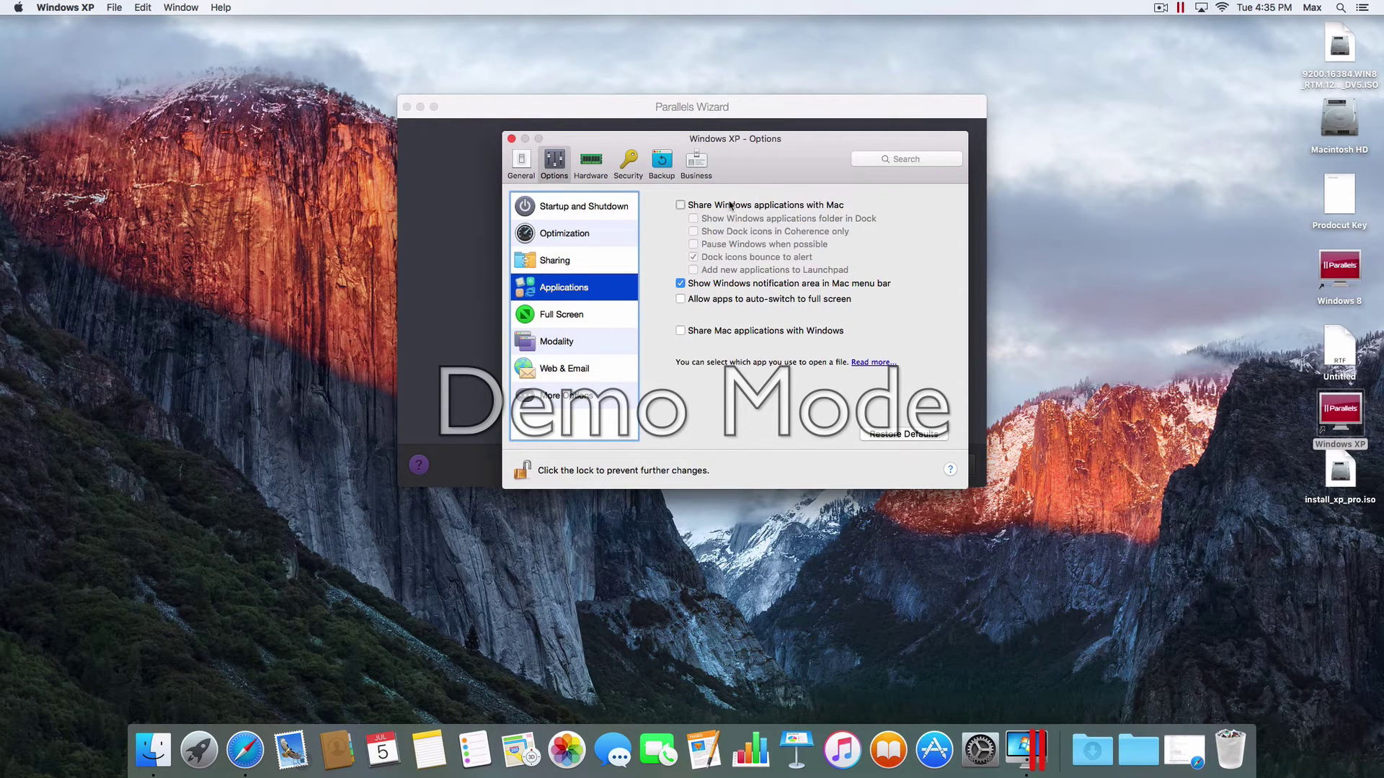
left_click(571, 317)
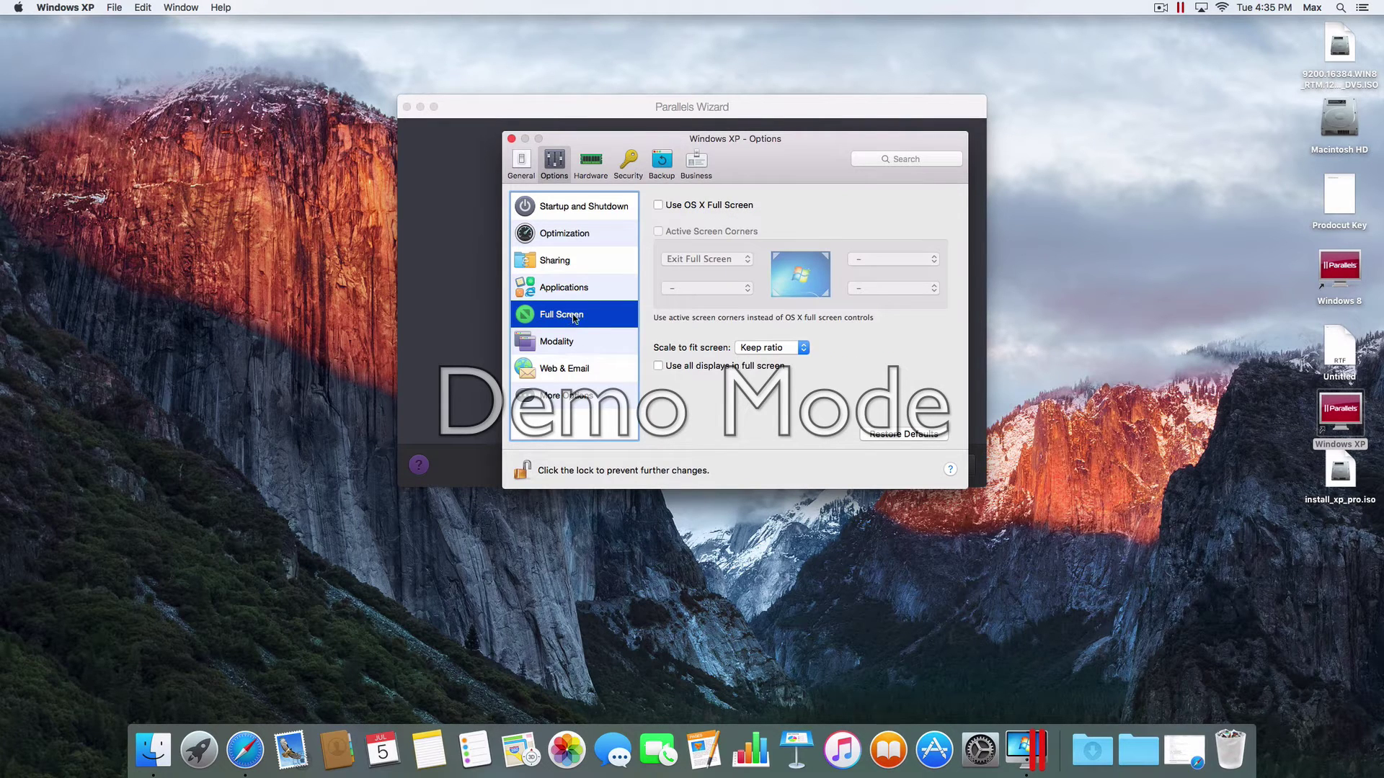
- Review the virtual machine's processor count, memory allocation and boot order, keeping 2 processors
left_click(591, 160)
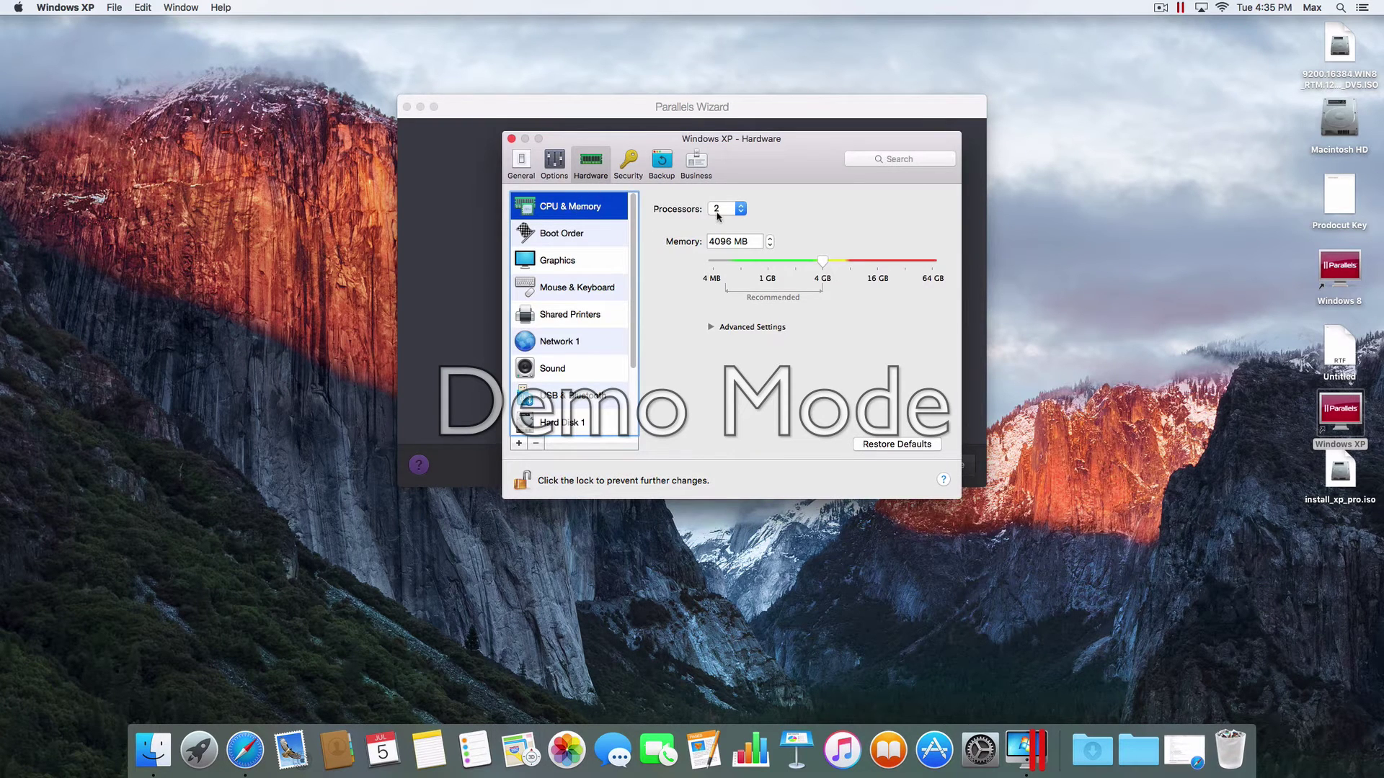
left_click(718, 213)
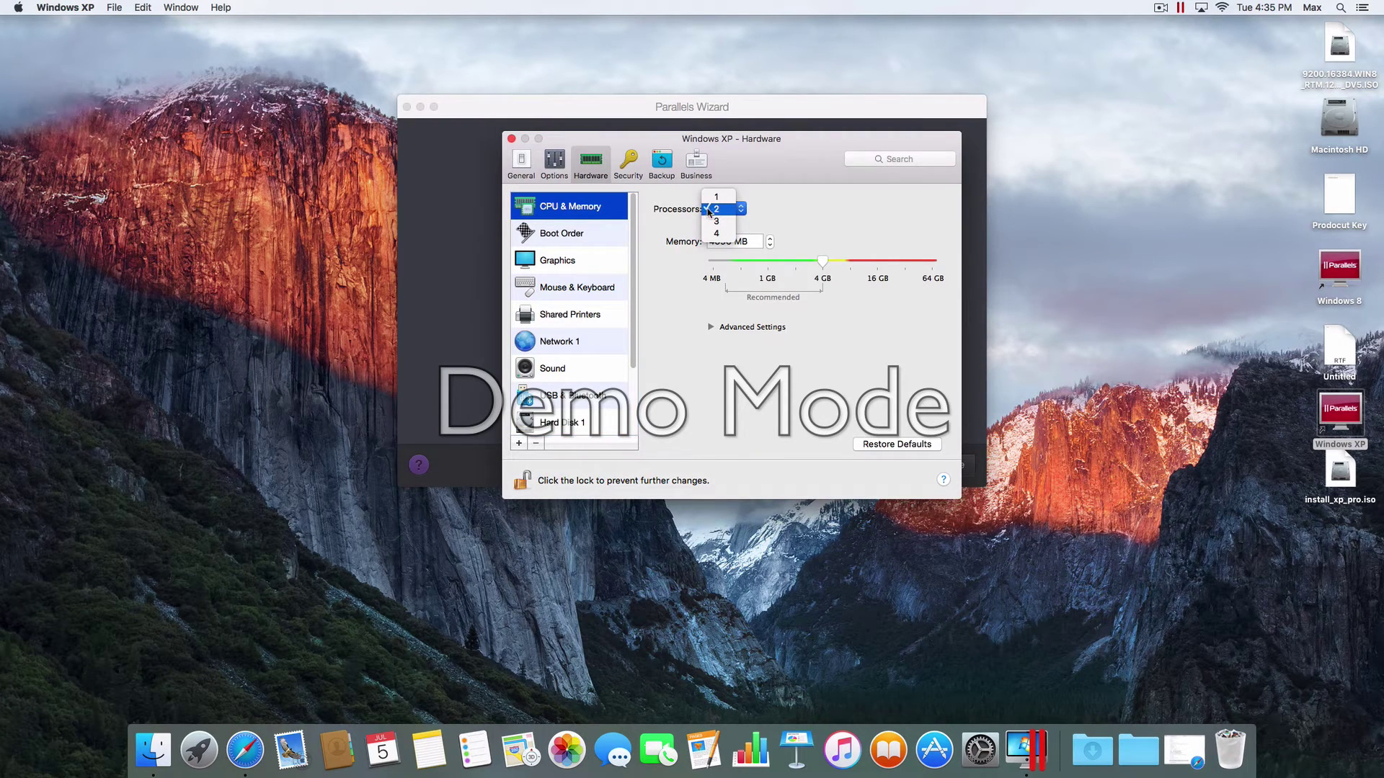
left_click(708, 211)
left_click(745, 243)
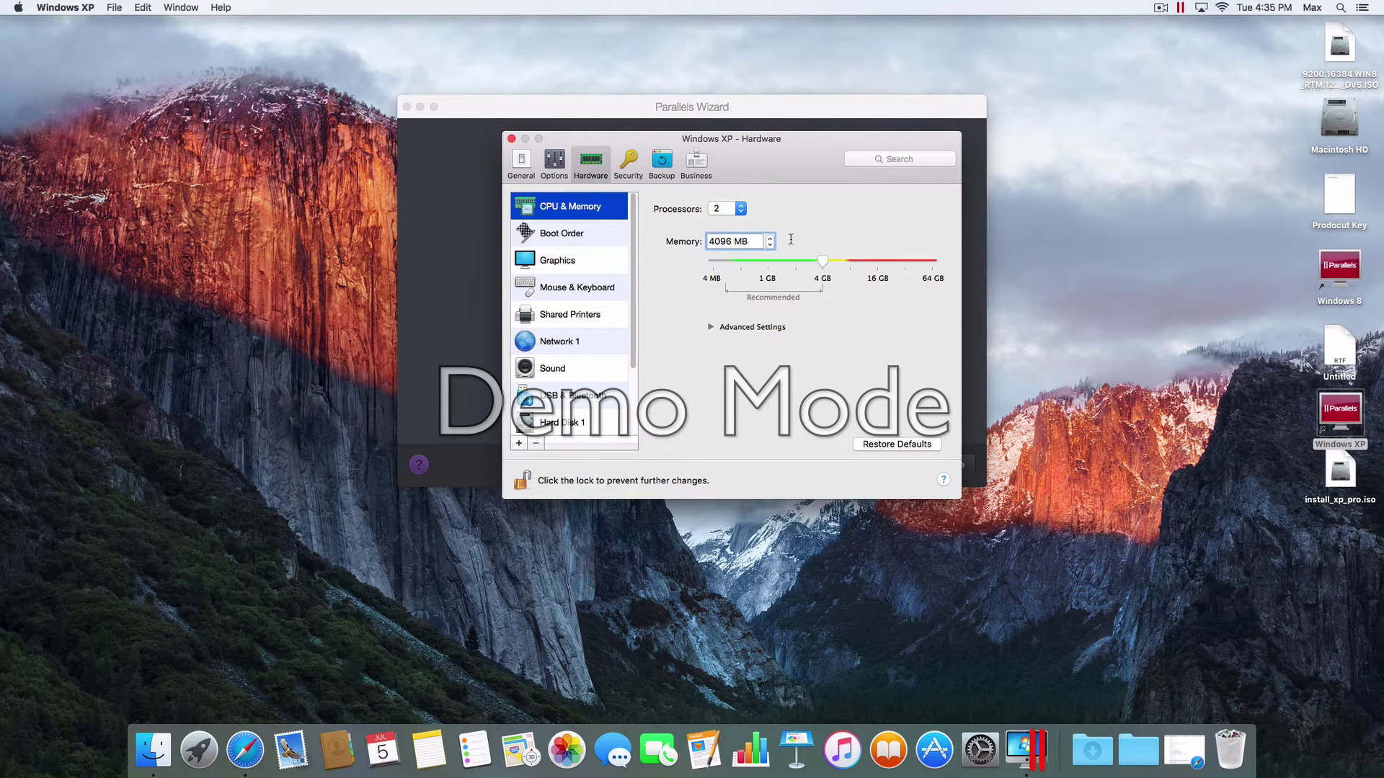
left_click(580, 236)
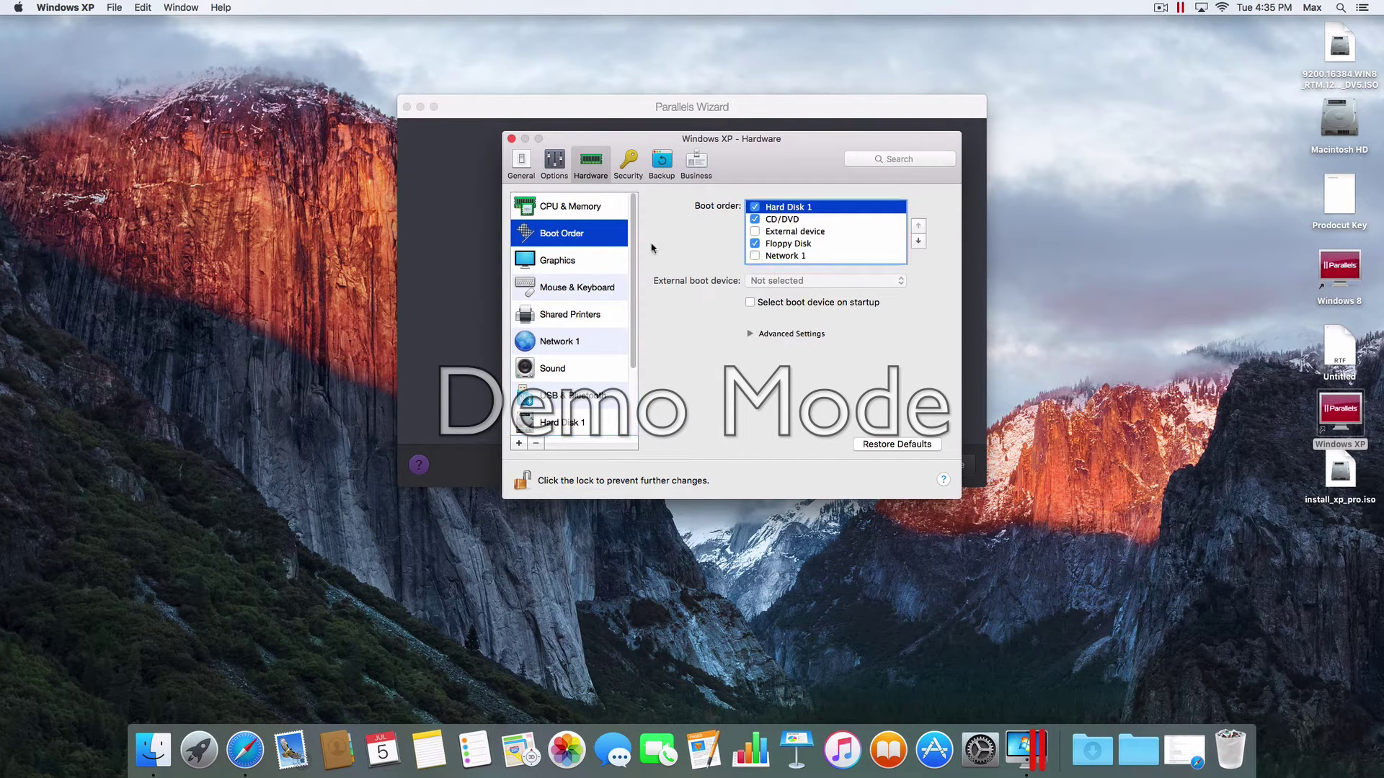
- Set the virtual machine's graphics memory to 512 MB
left_click(583, 265)
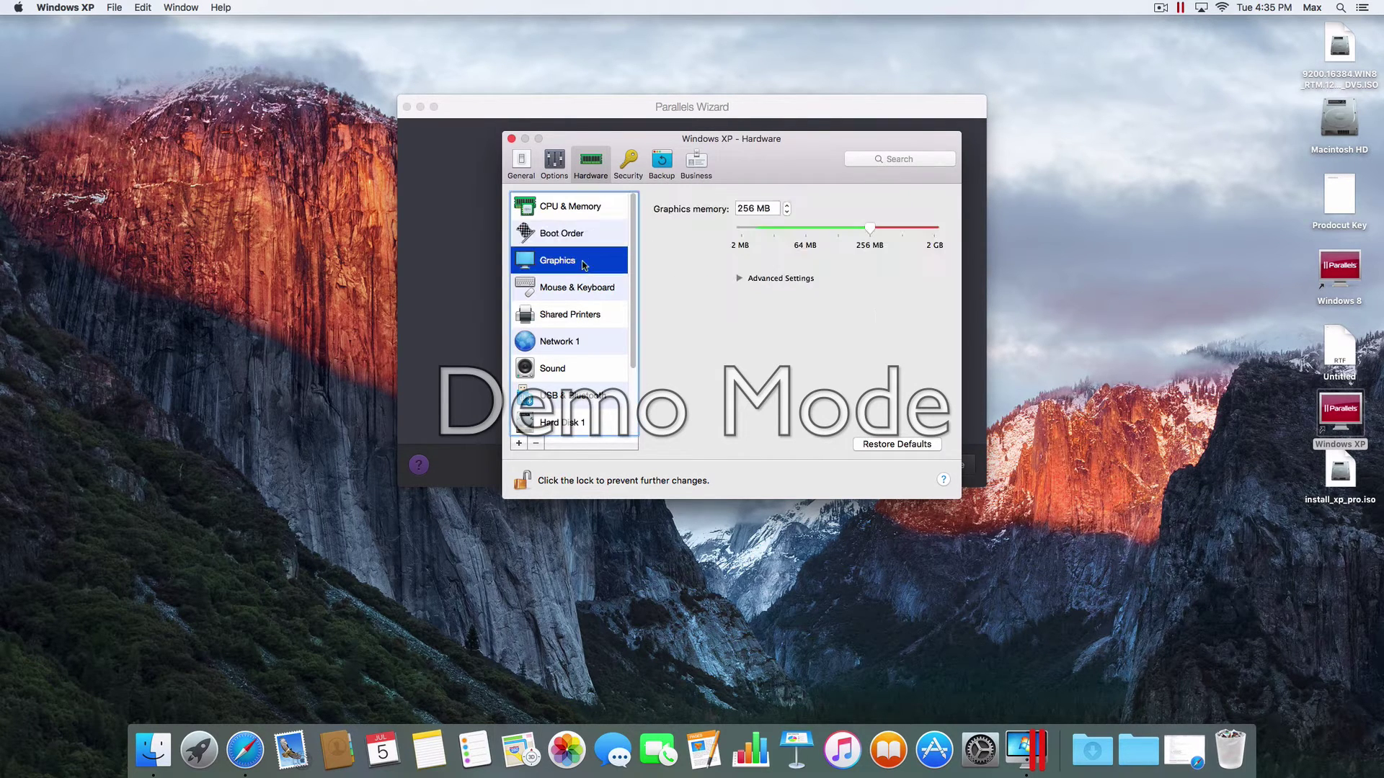
left_click(776, 206)
key("super+a")
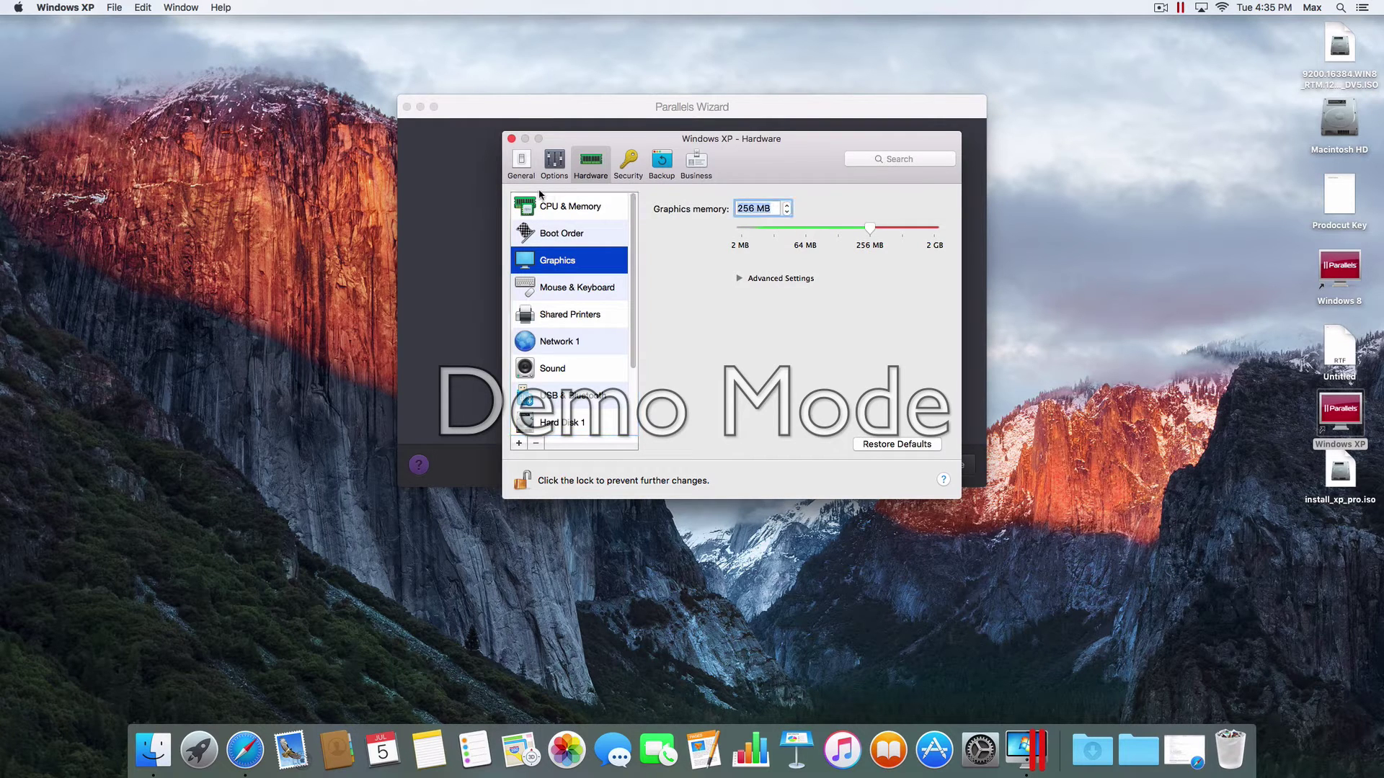
type("52")
key("BackSpace")
type("12")
- Look over the mouse, keyboard and shared printer settings, and set the Network 1 source to bridged Wi-Fi
left_click(568, 290)
left_click(573, 317)
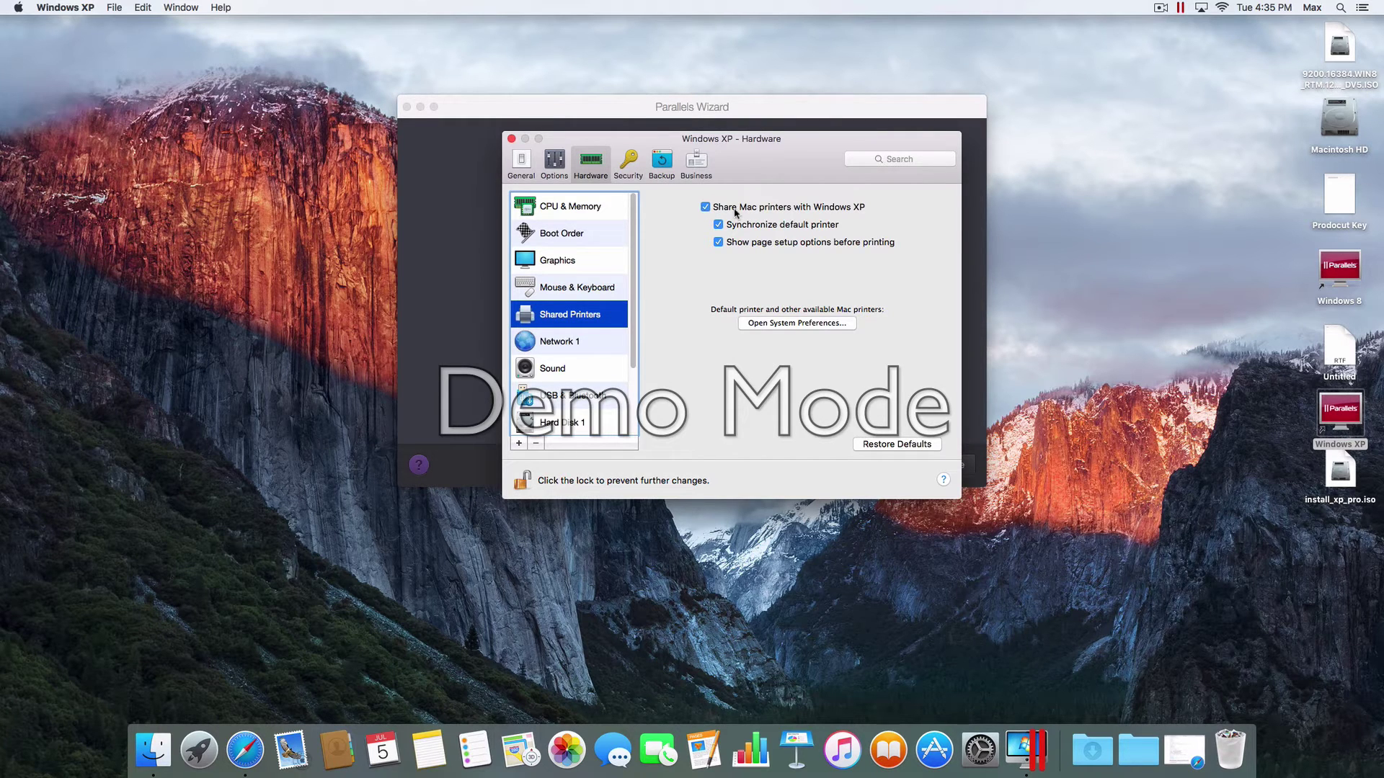
left_click(553, 343)
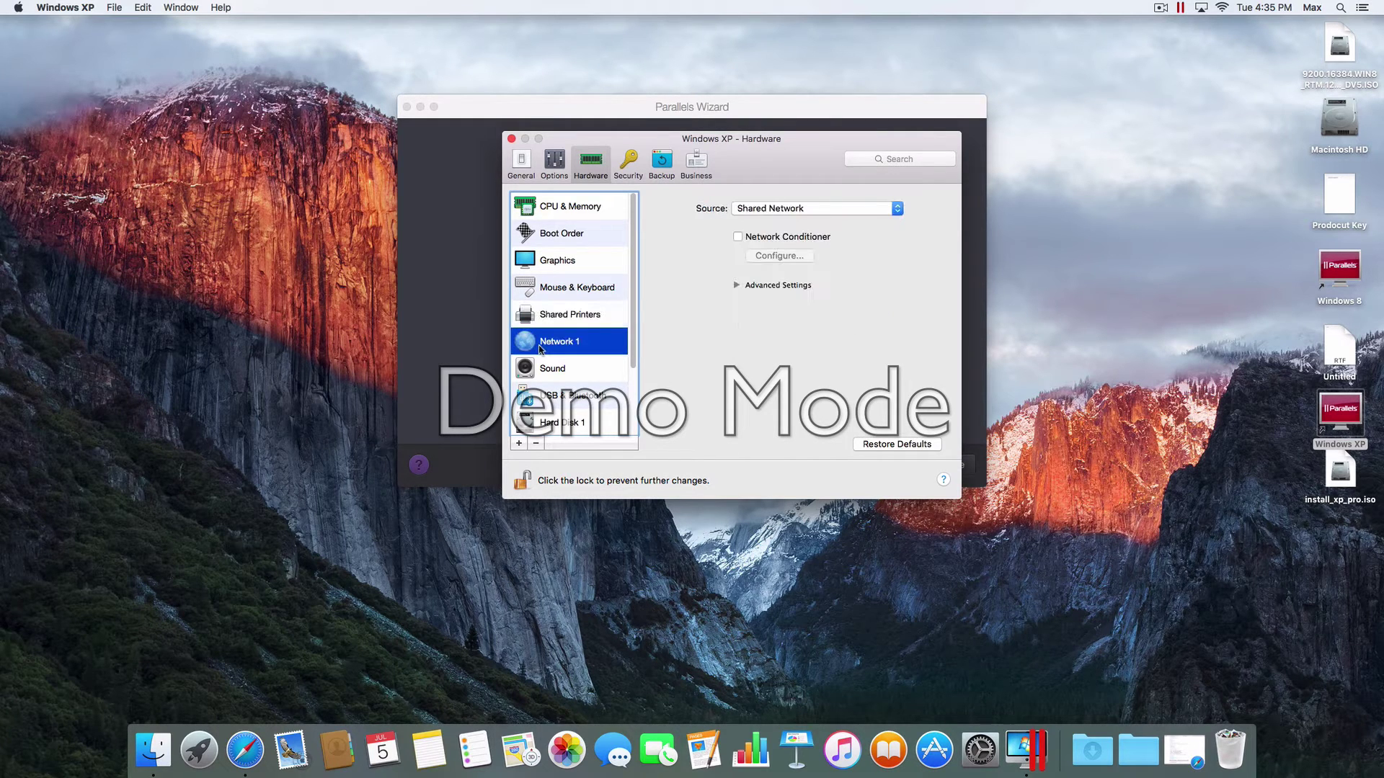
left_click(740, 212)
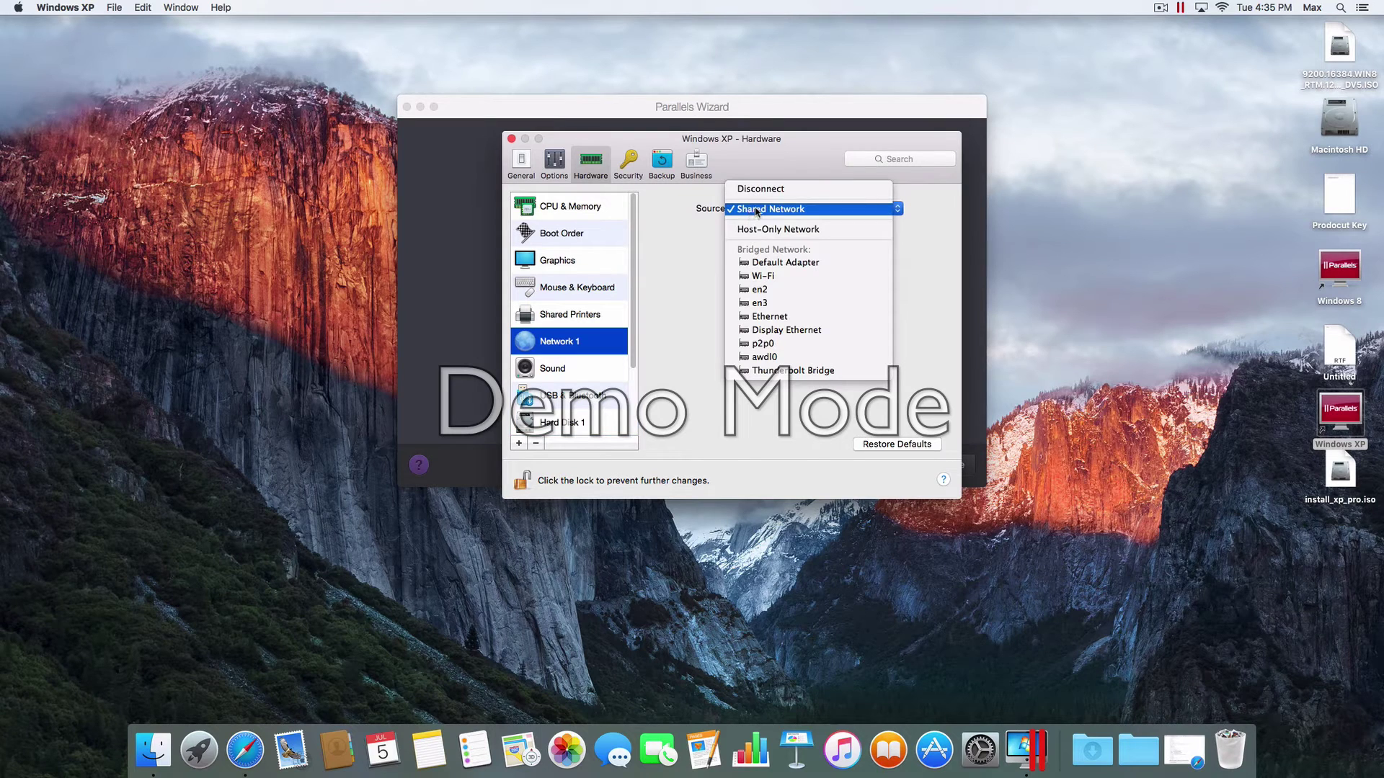
left_click(779, 276)
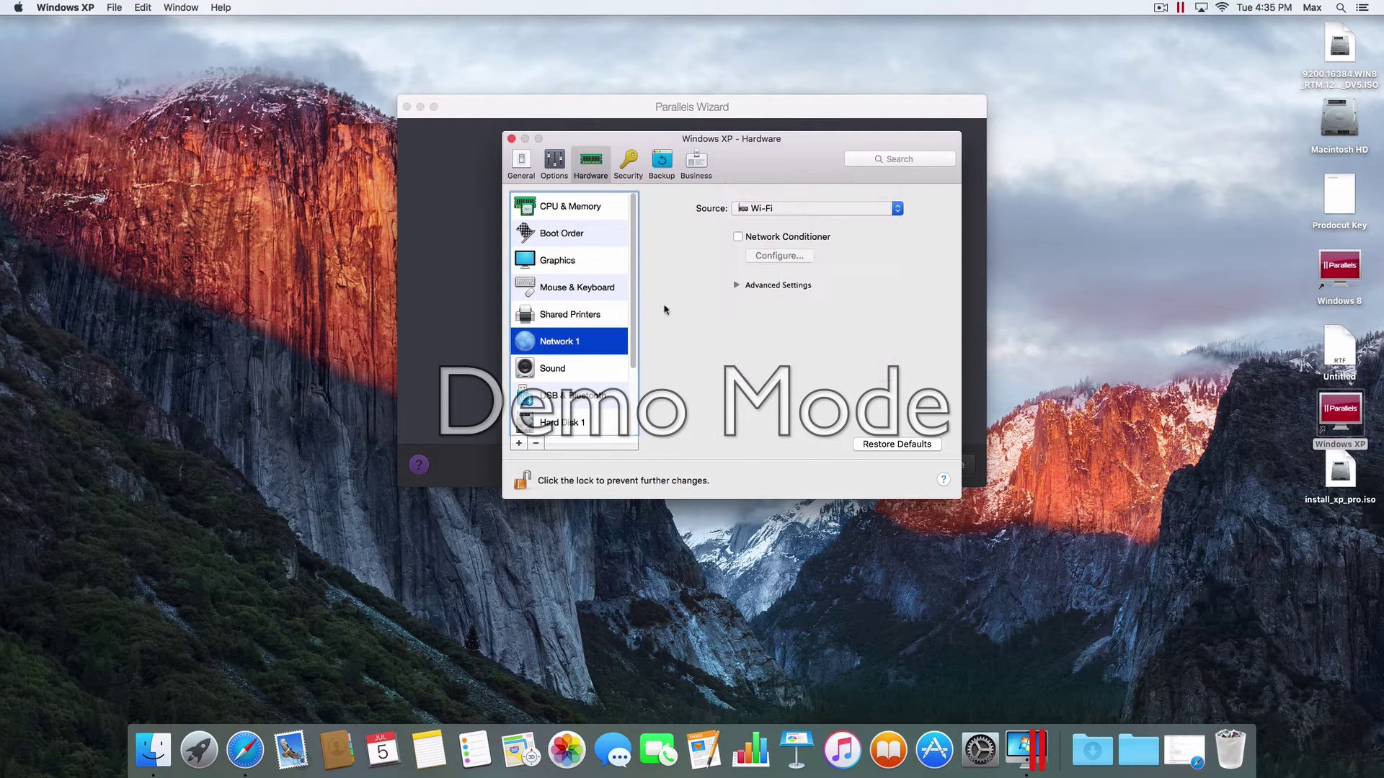
- Turn on Use Mac volume for the virtual machine's sound, and share Bluetooth devices with Windows
left_click(579, 371)
left_click(758, 264)
scroll(540, 364, "down", 3)
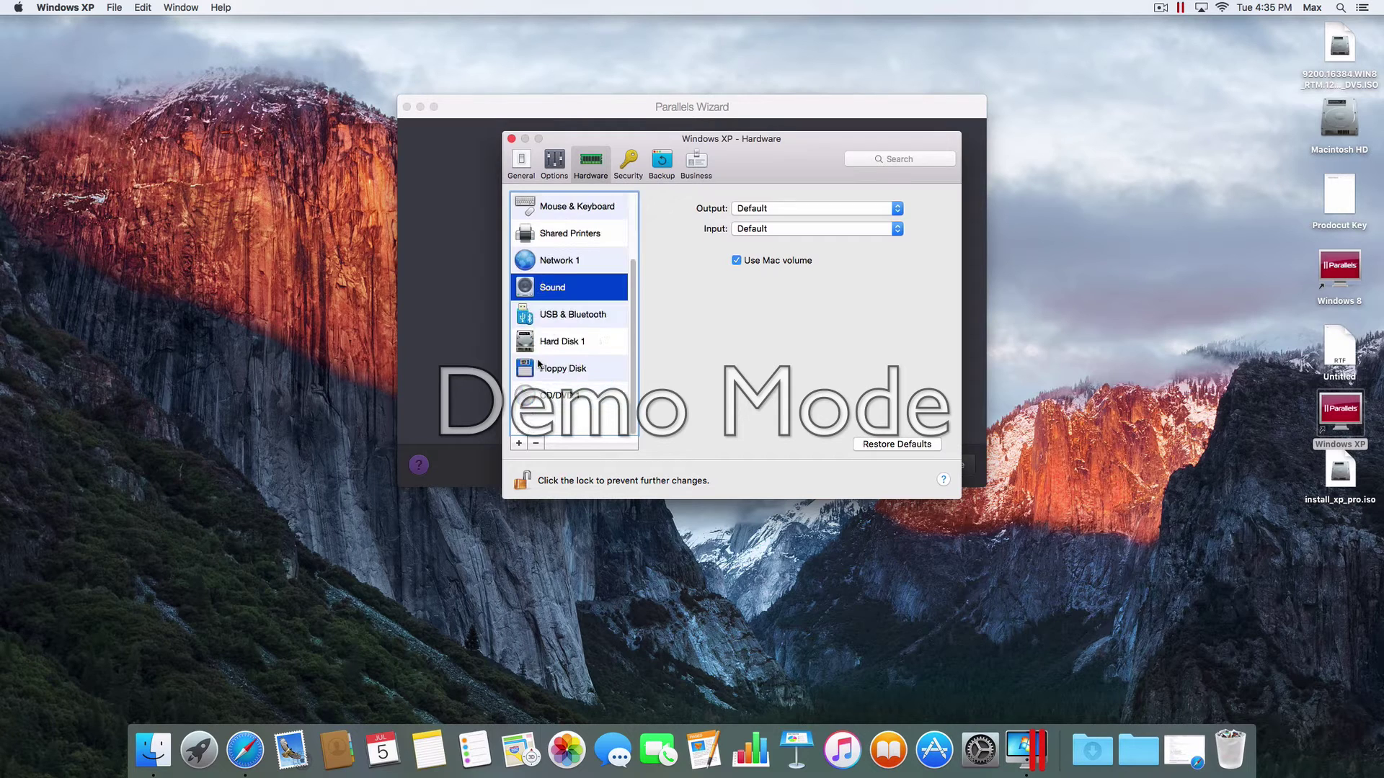
left_click(539, 316)
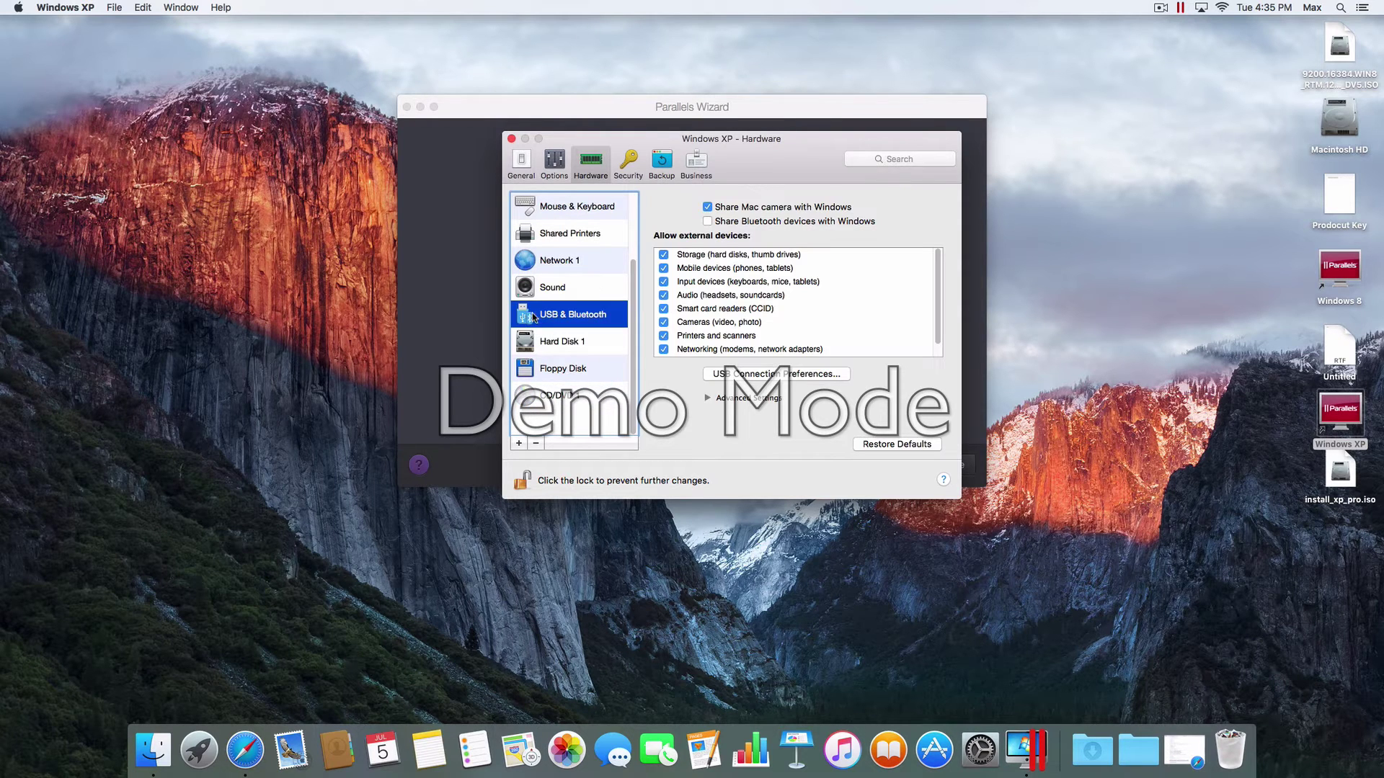
left_click(767, 222)
scroll(742, 284, "down", 1)
scroll(740, 289, "up", 1)
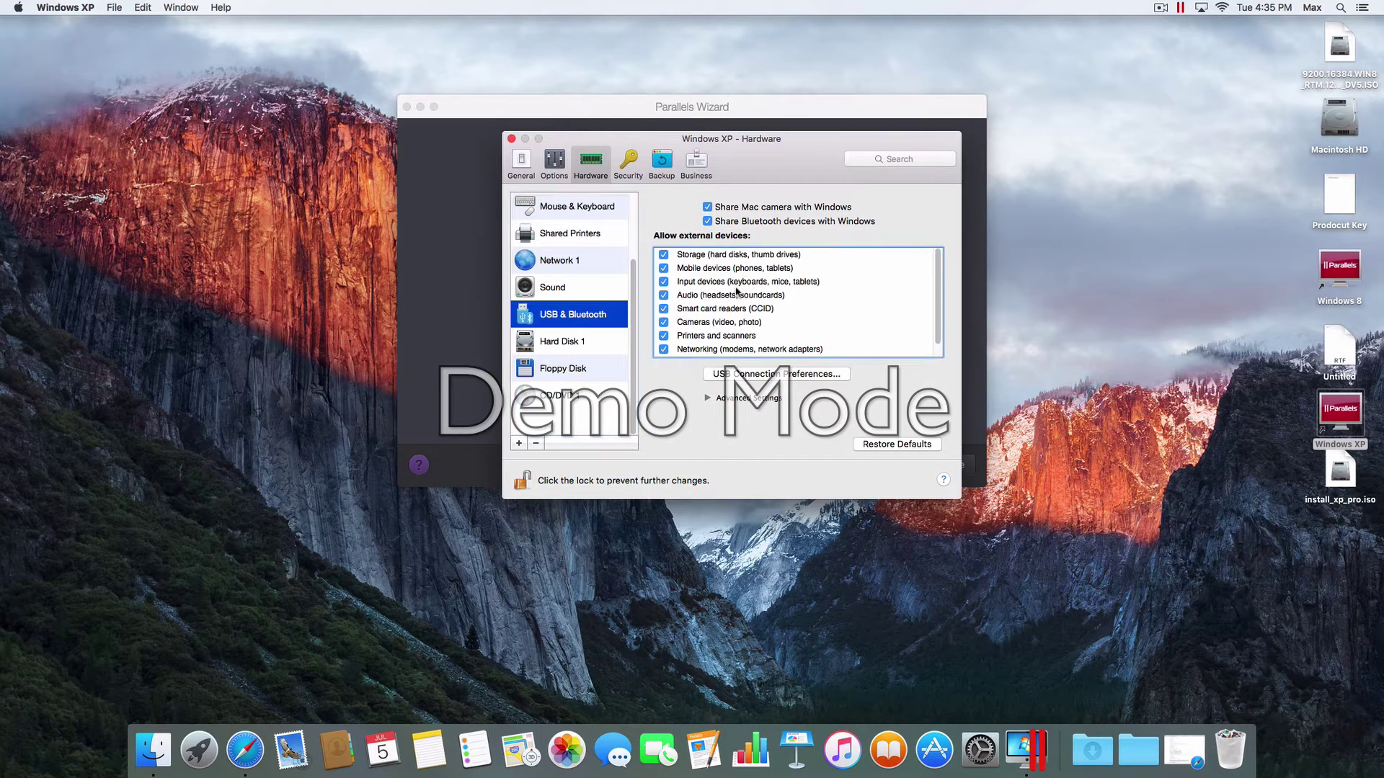
- Look over the hard disk and floppy disk settings, and set the CD/DVD source to the install_xp_pro.iso image on the desktop
left_click(571, 343)
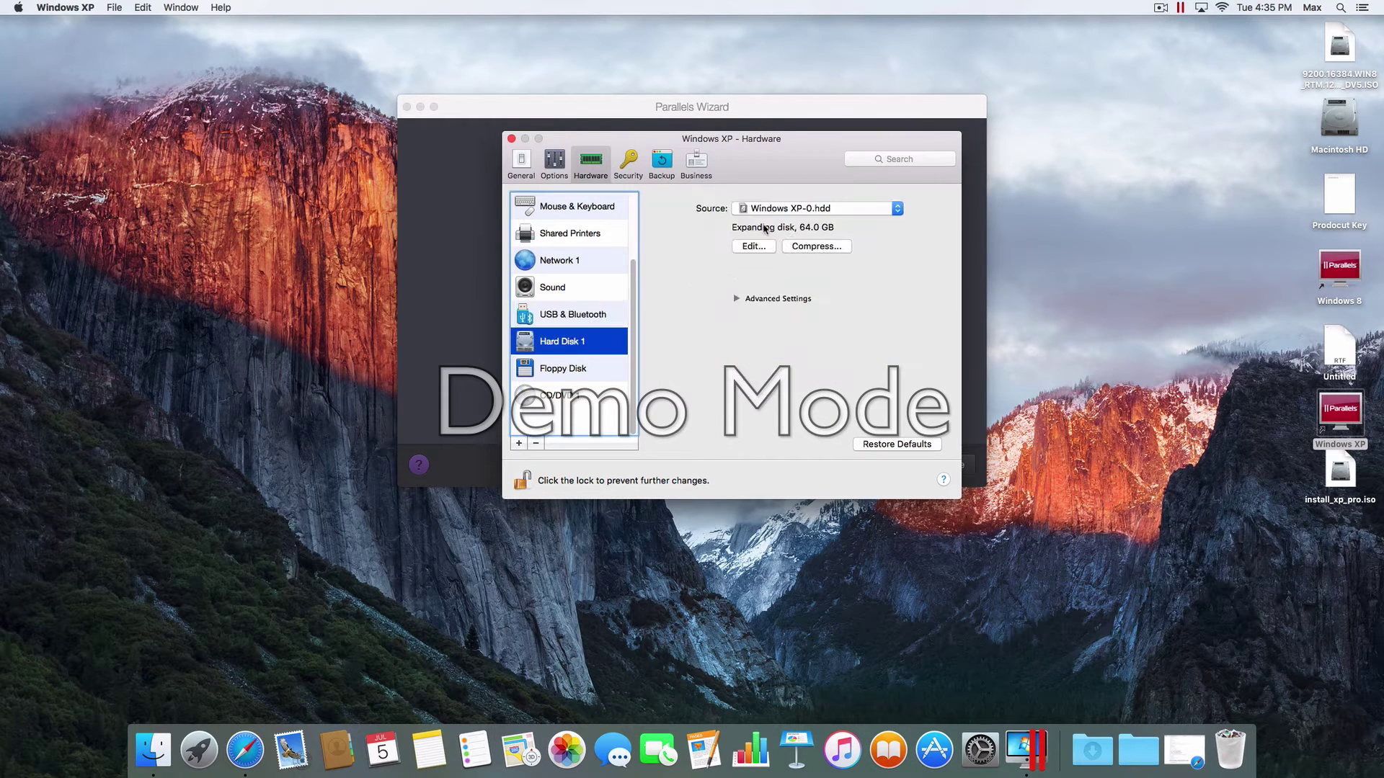
left_click(559, 372)
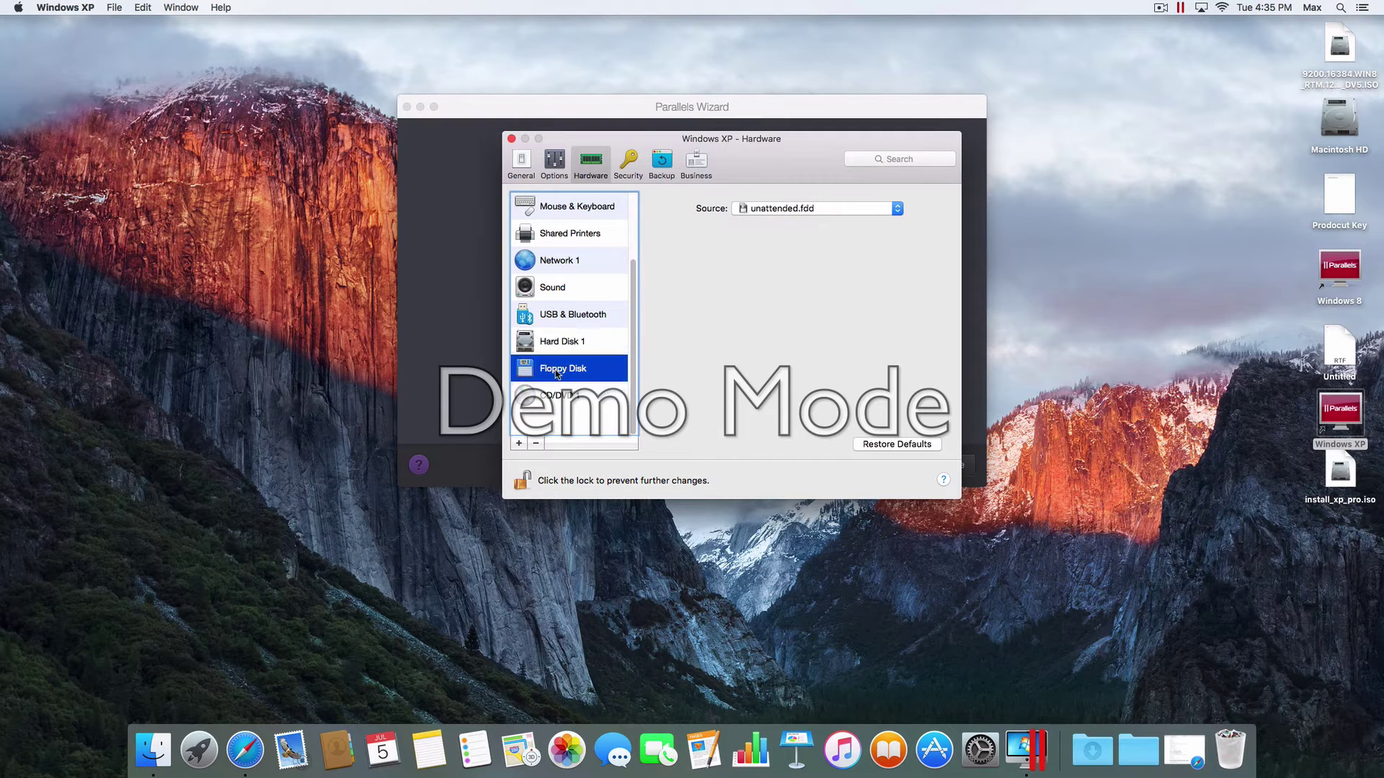
left_click(558, 395)
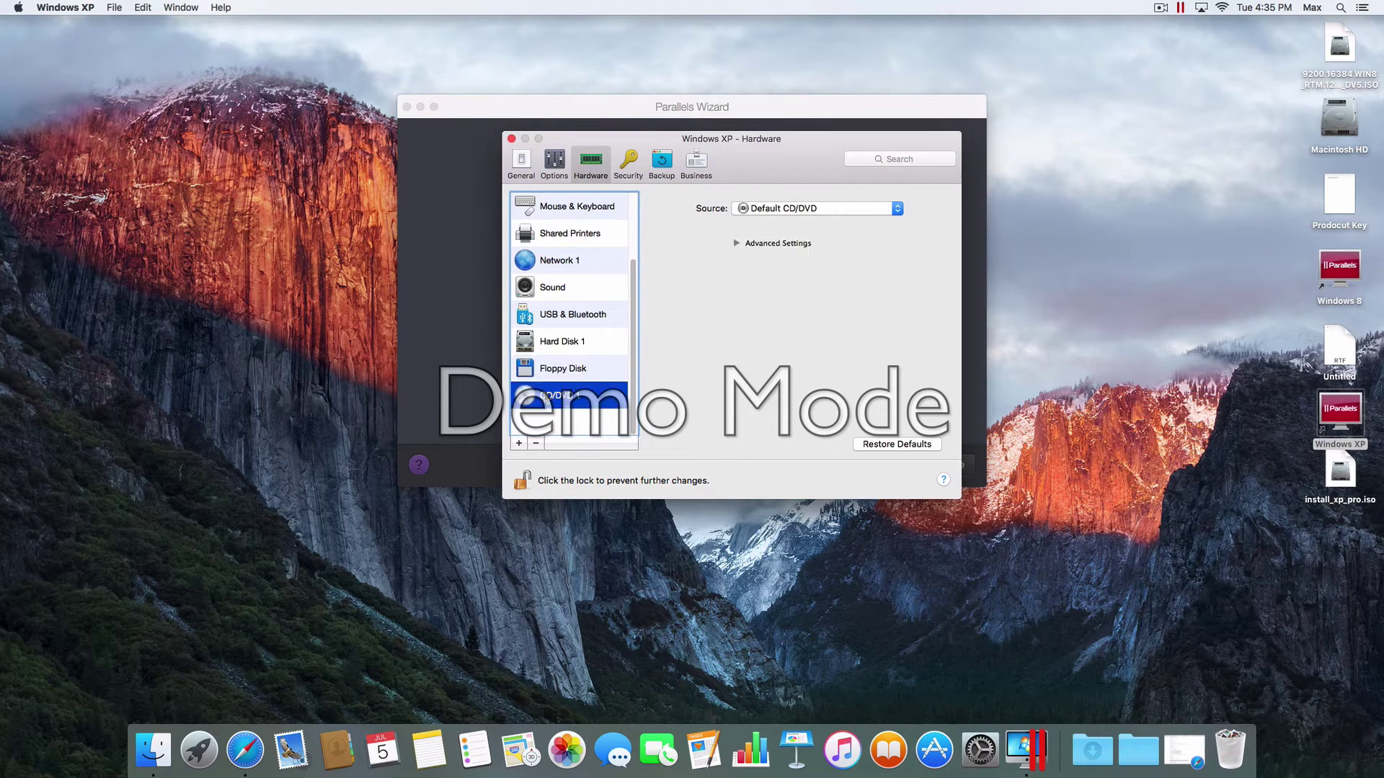
left_click(786, 207)
left_click(777, 261)
left_click_drag(773, 367, 666, 369)
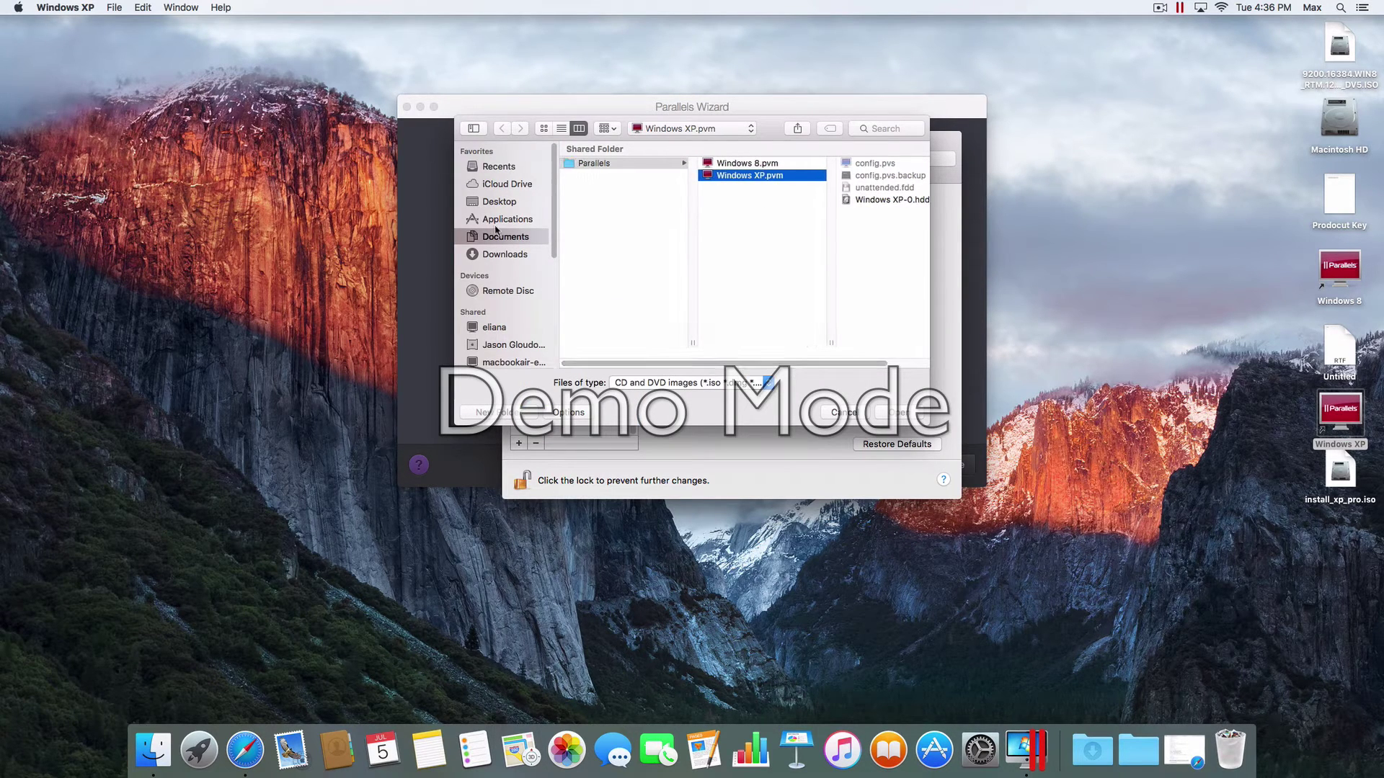
left_click(499, 204)
left_click(587, 178)
double_click(587, 178)
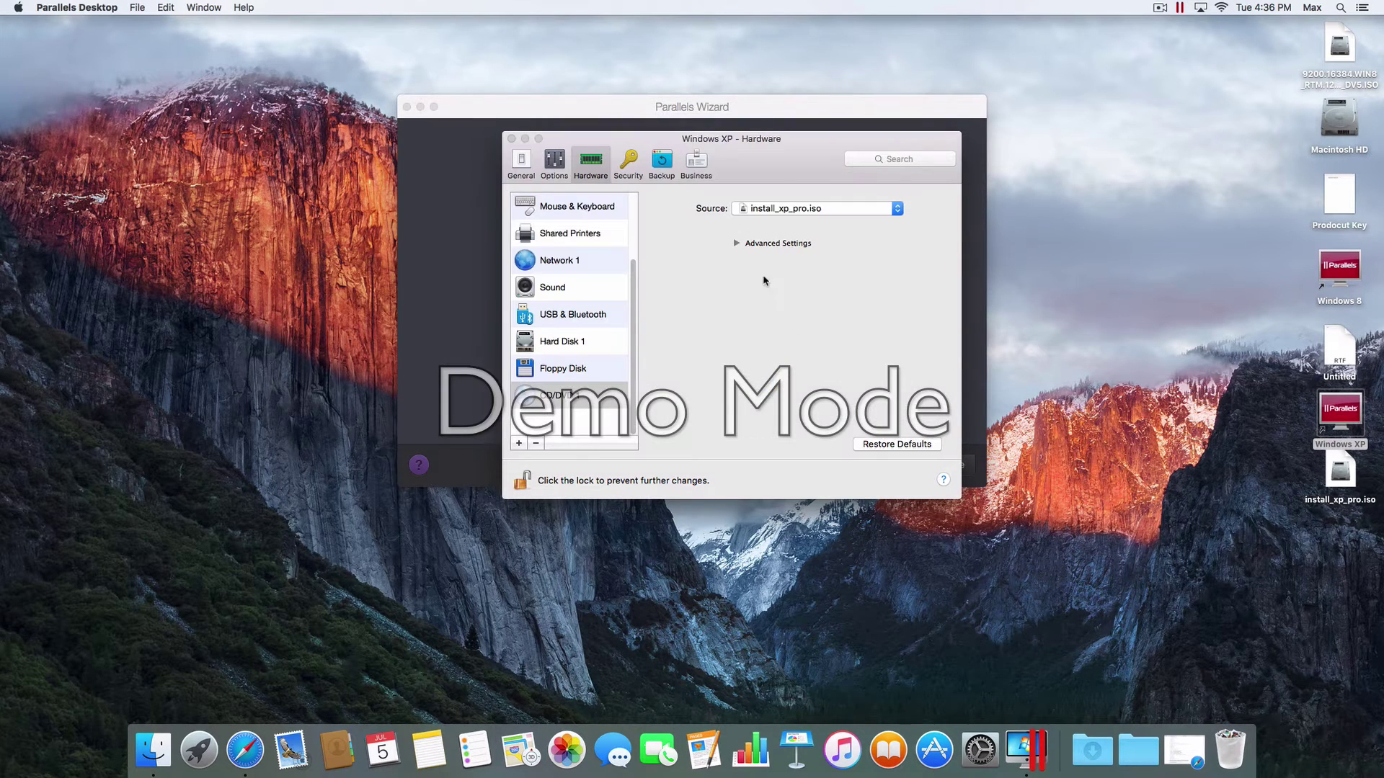
- Check the CD/DVD drive's advanced settings, close the hardware configuration and continue the wizard to start Windows XP Setup
left_click(764, 244)
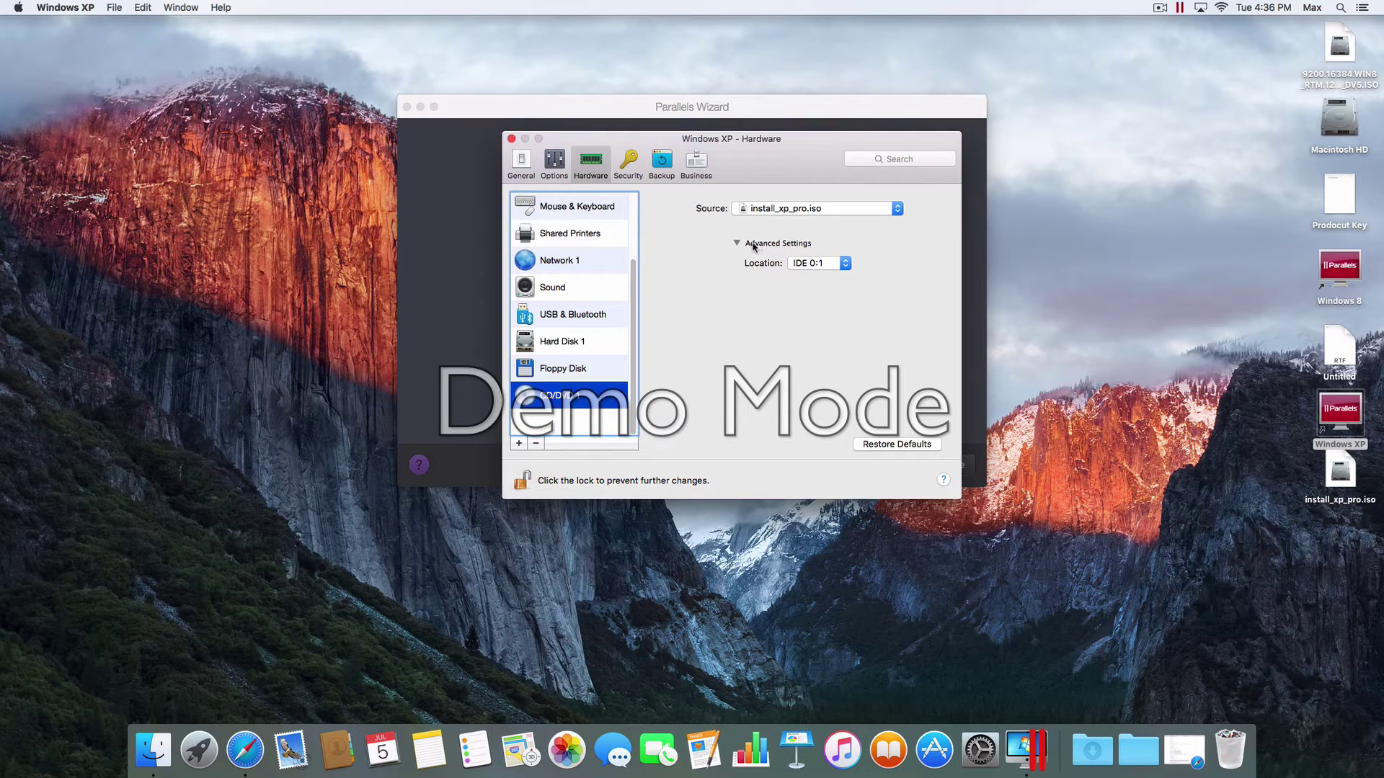
left_click(512, 139)
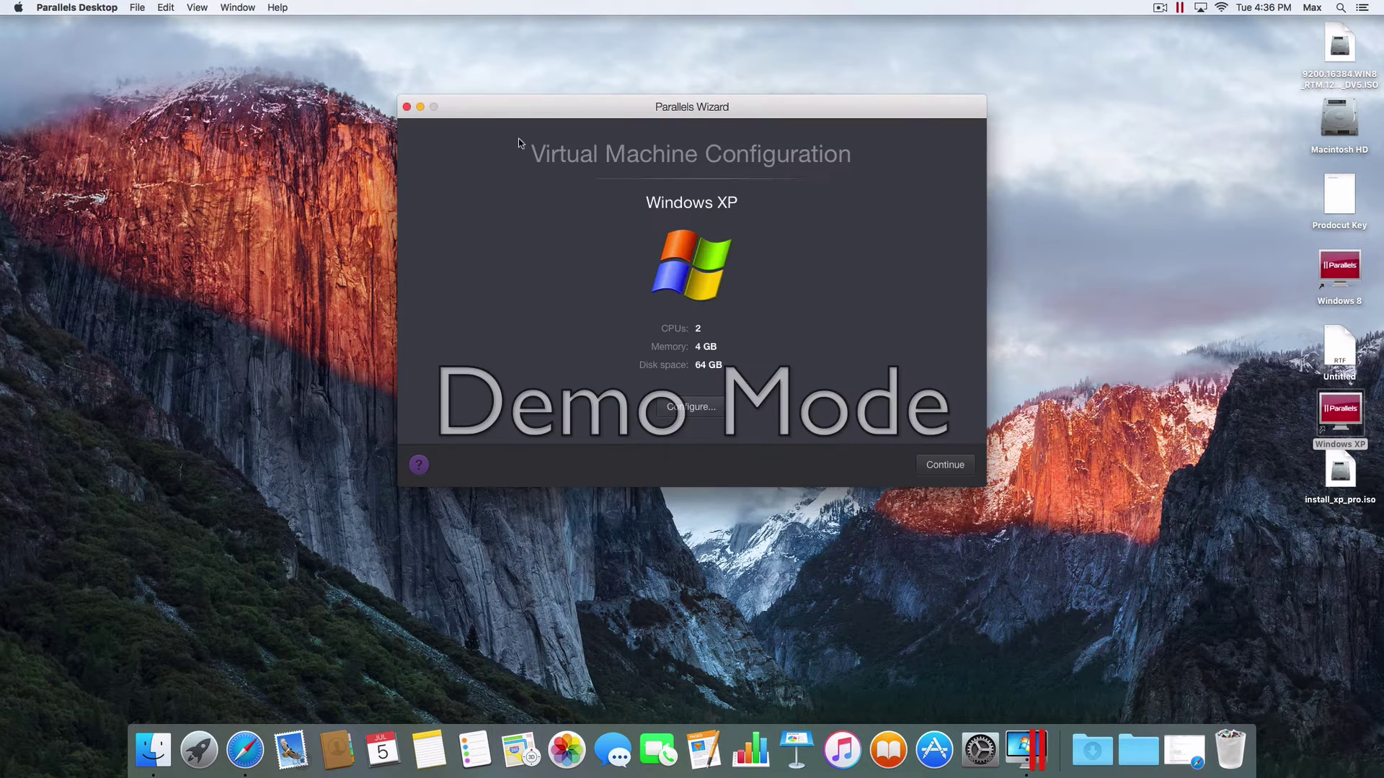
left_click(945, 465)
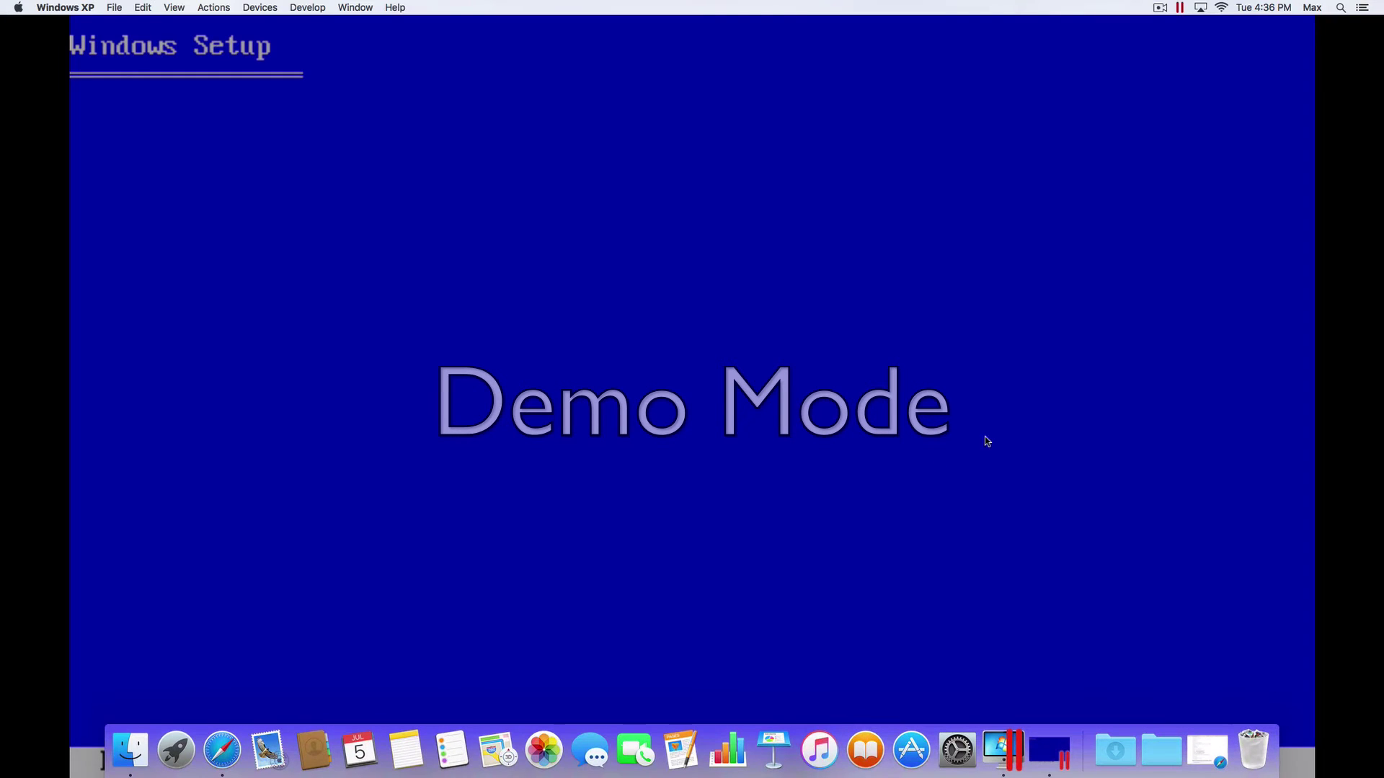
- Switch the Windows XP virtual machine out of full screen and reposition its window on the Mac desktop
right_click(1049, 751)
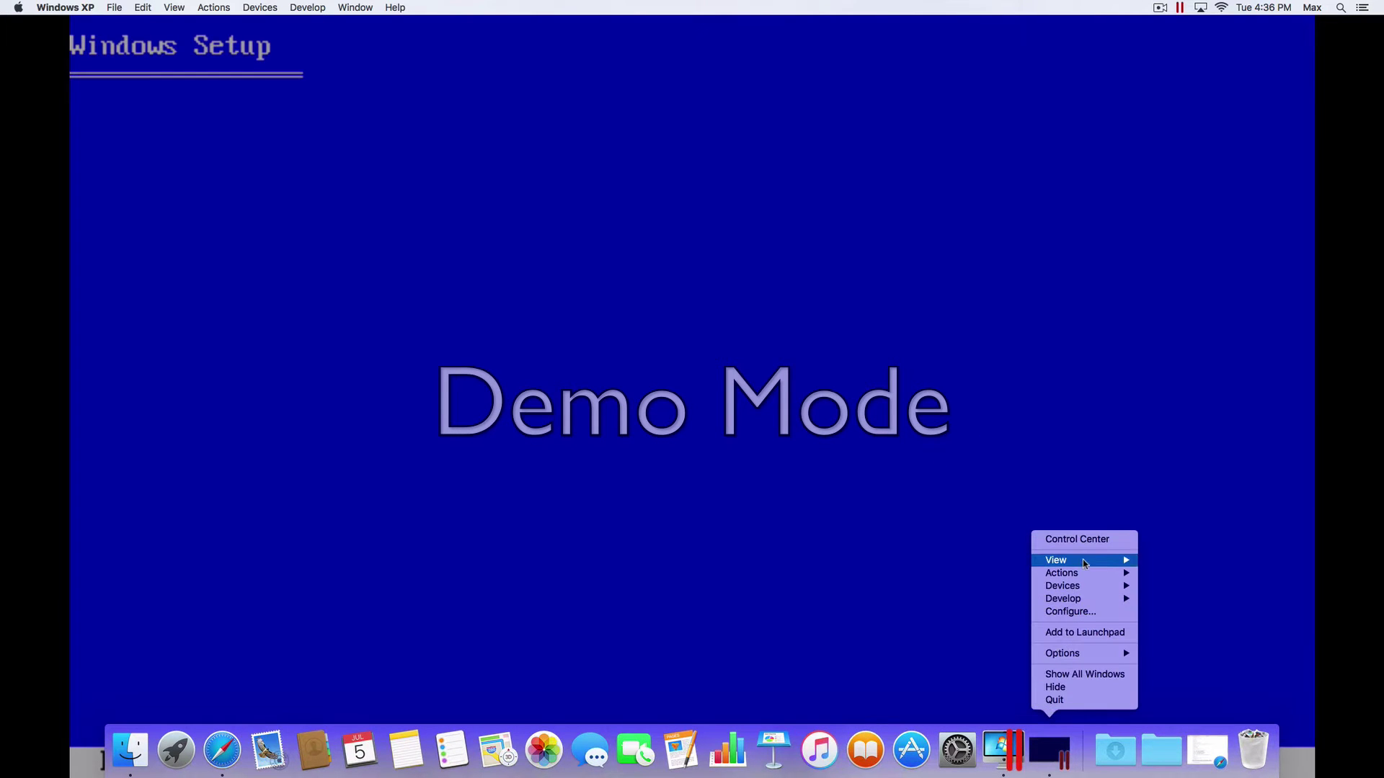
mouse_move(1056, 560)
left_click(1159, 573)
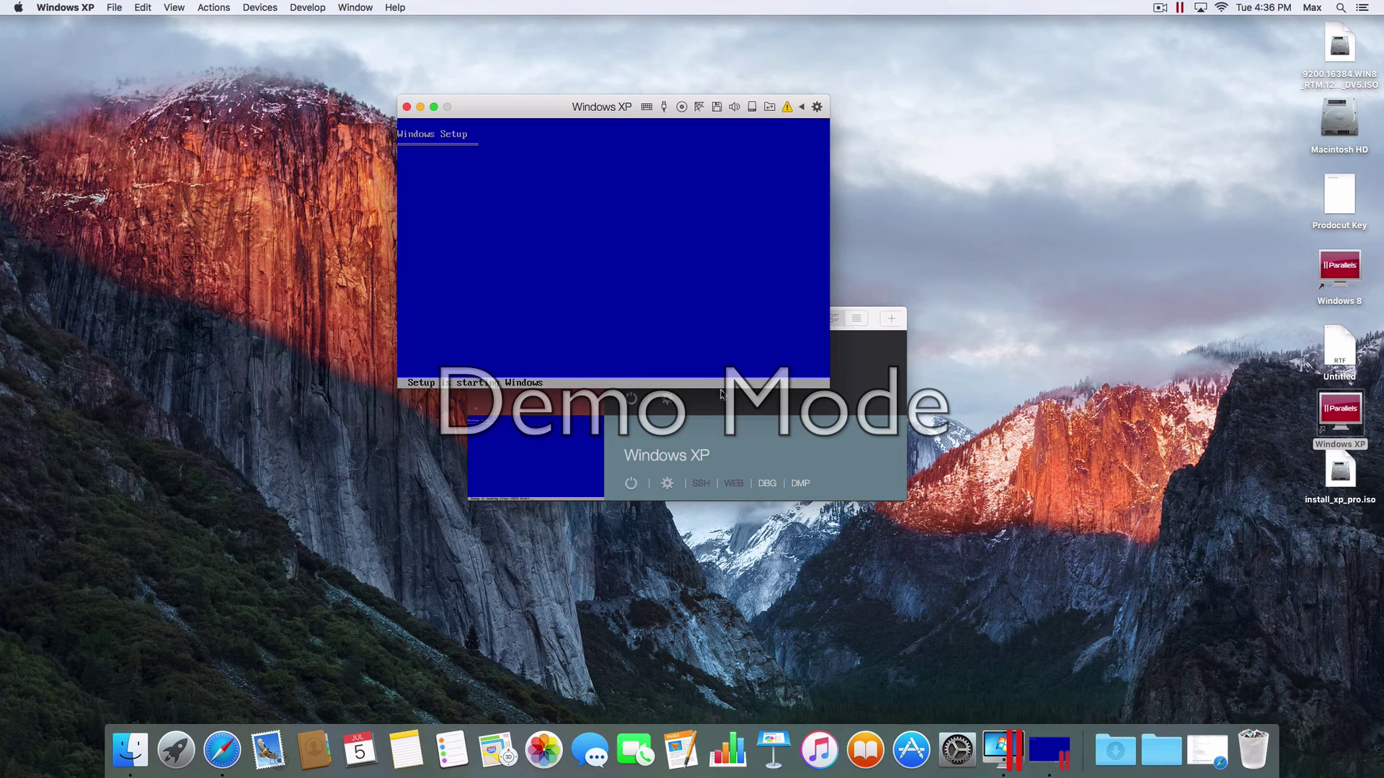
left_click_drag(664, 117, 676, 124)
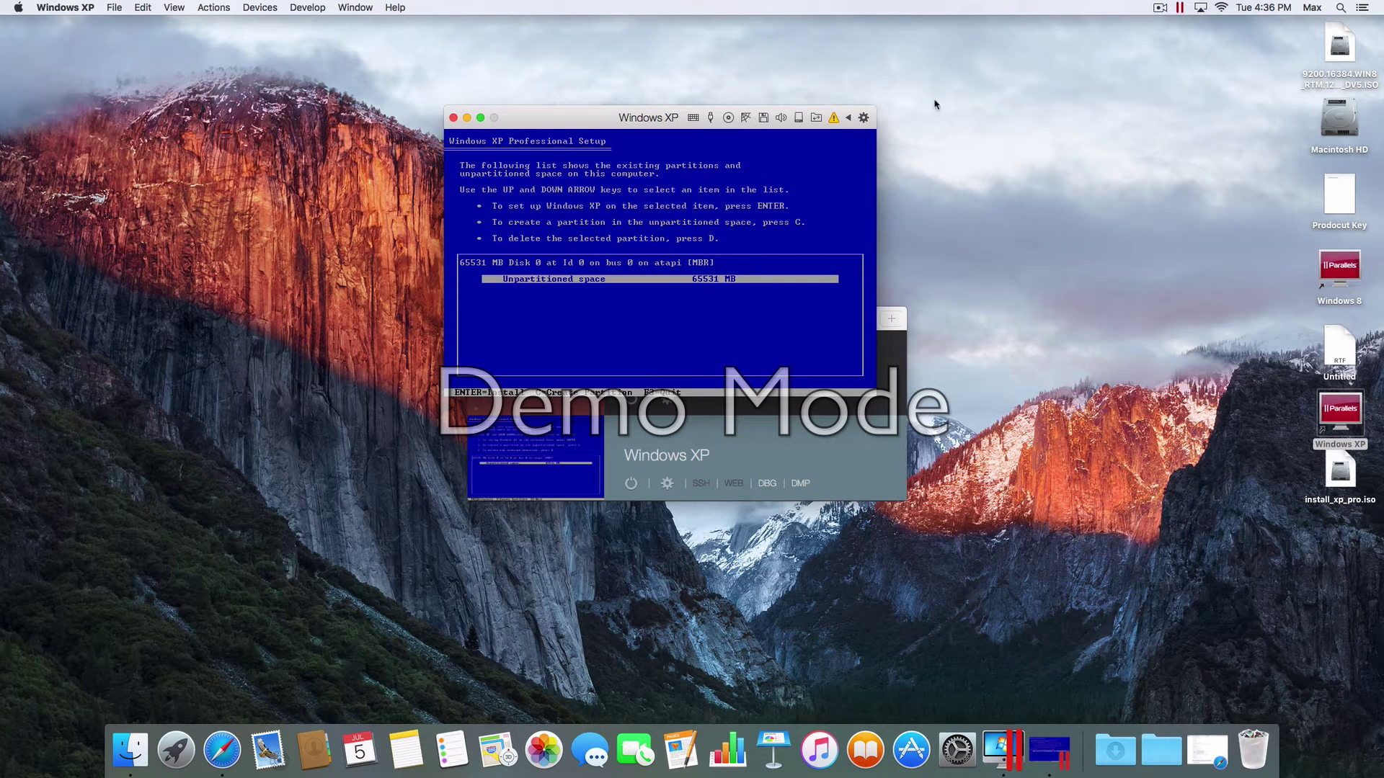
- Create a 65523 MB partition in the disk's unpartitioned space
left_click(750, 248)
key("c")
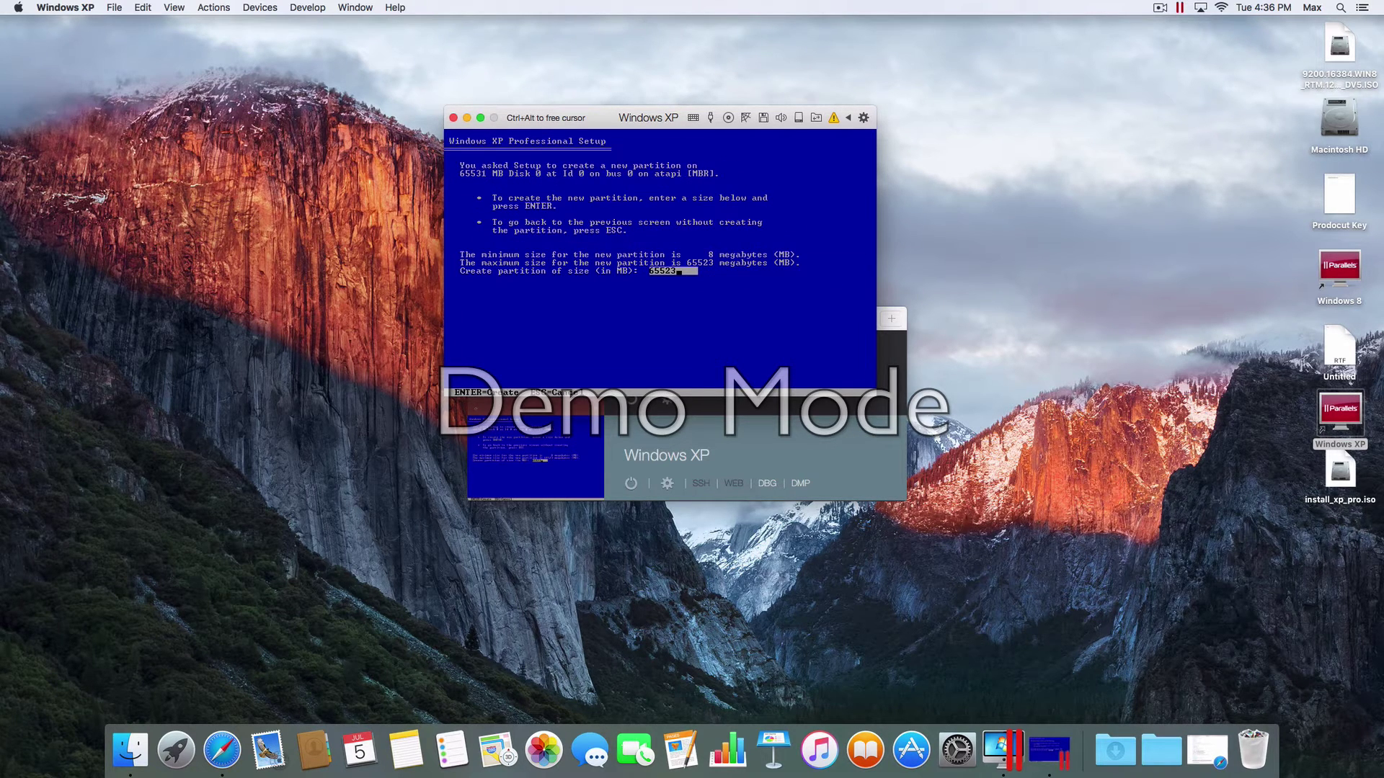
key("Return")
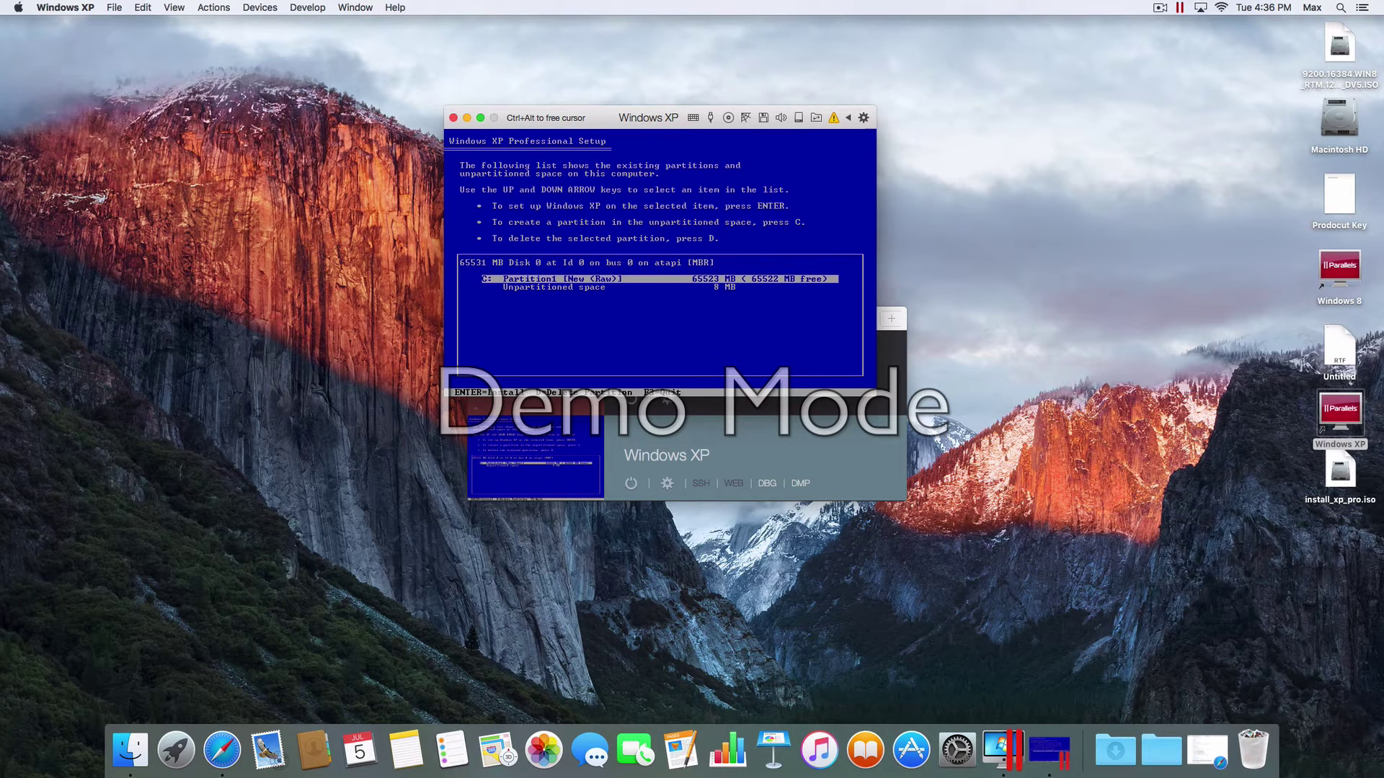
- Choose the new C: partition for the Windows XP installation and format it with the NTFS file system (Quick)
key("Return")
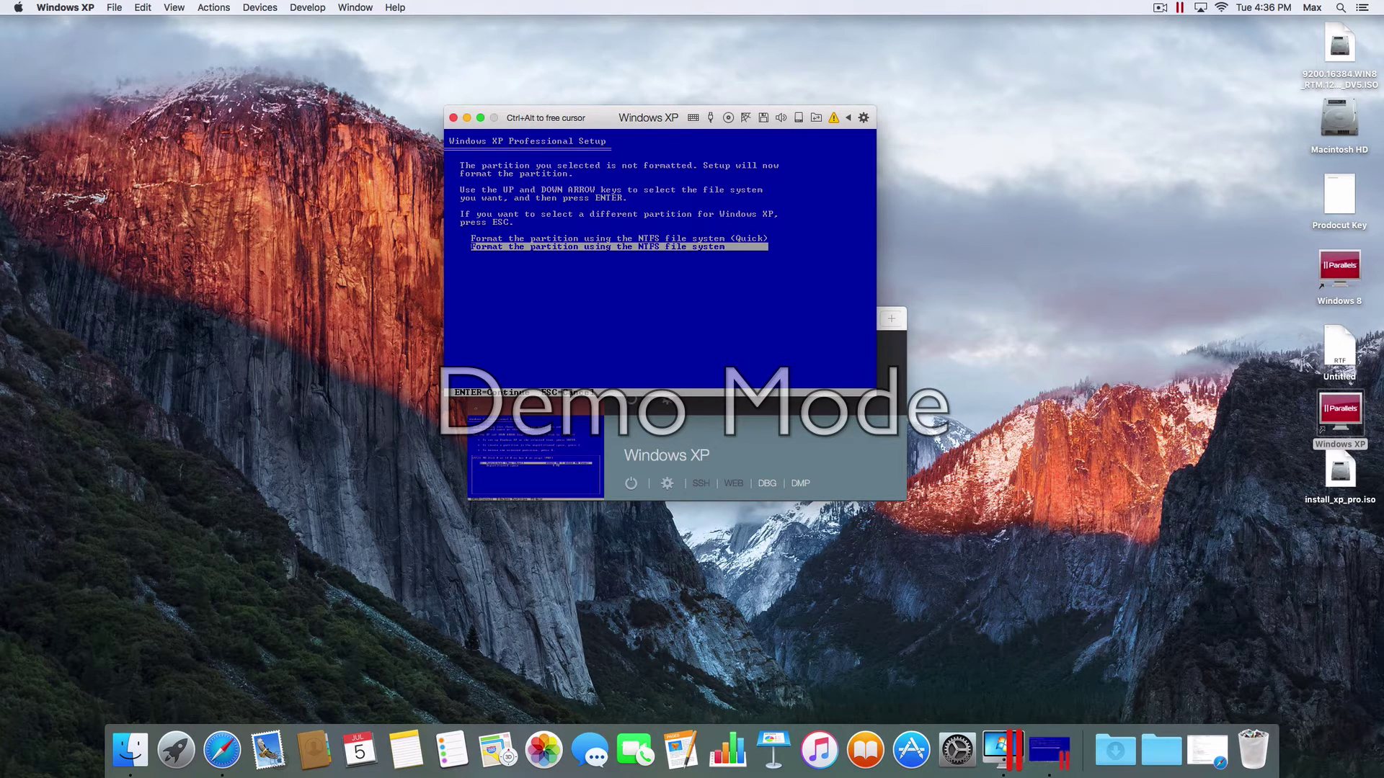
key("Up")
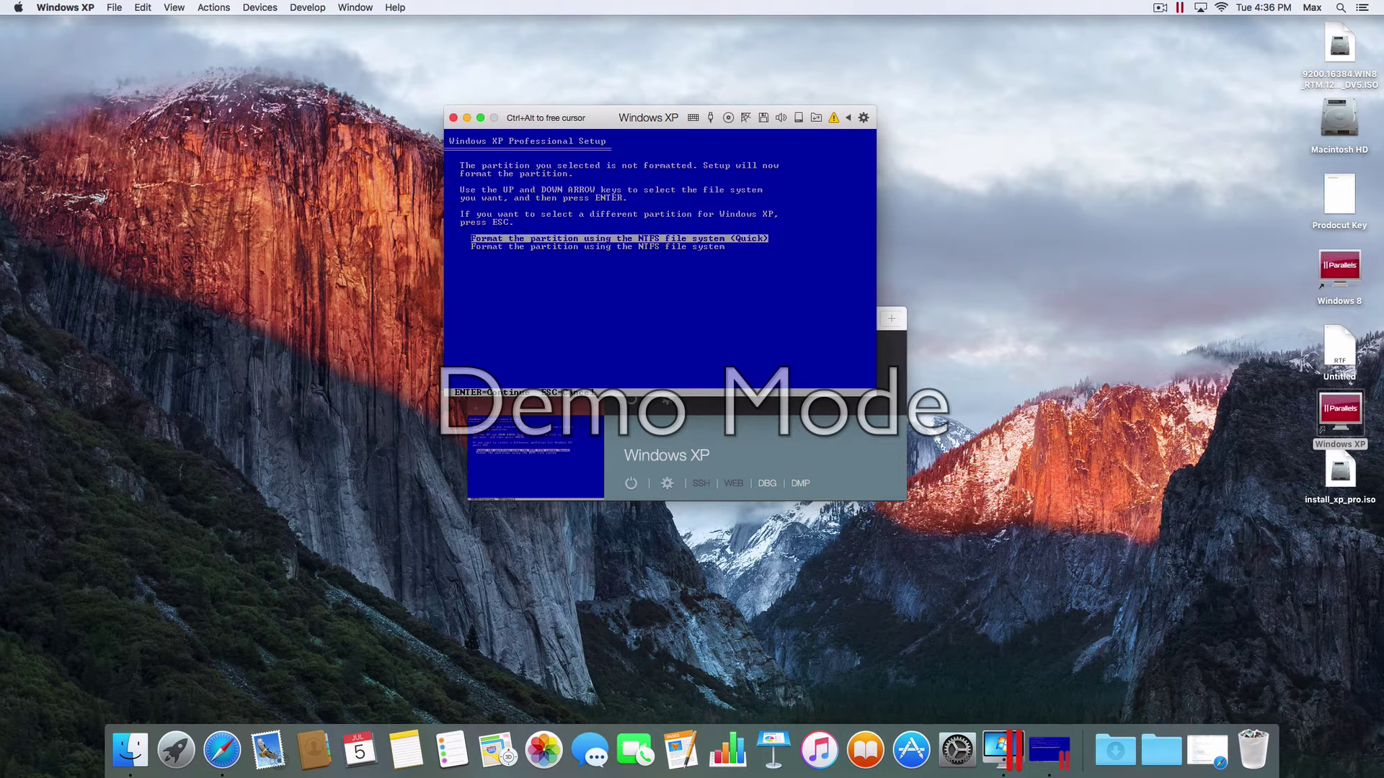
key("Return")
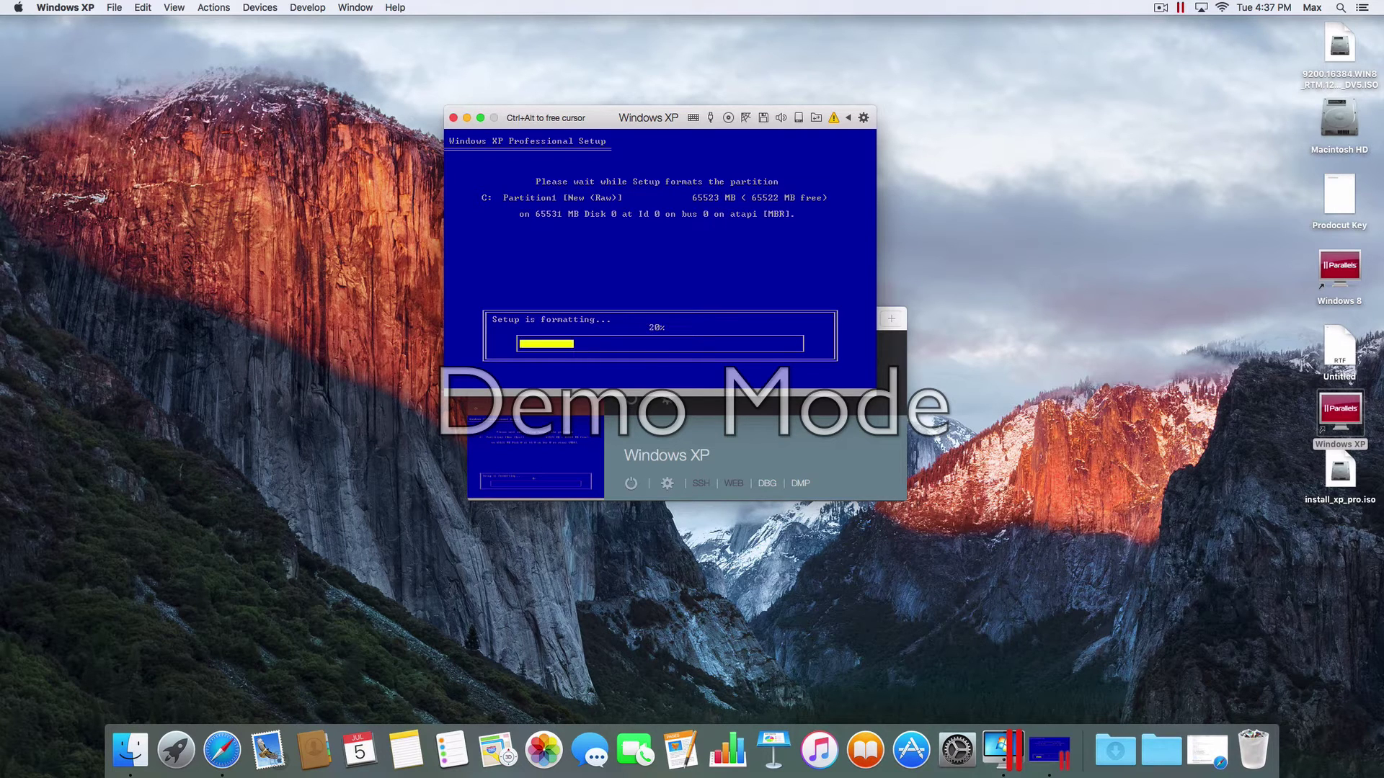
key("ctrl+alt")
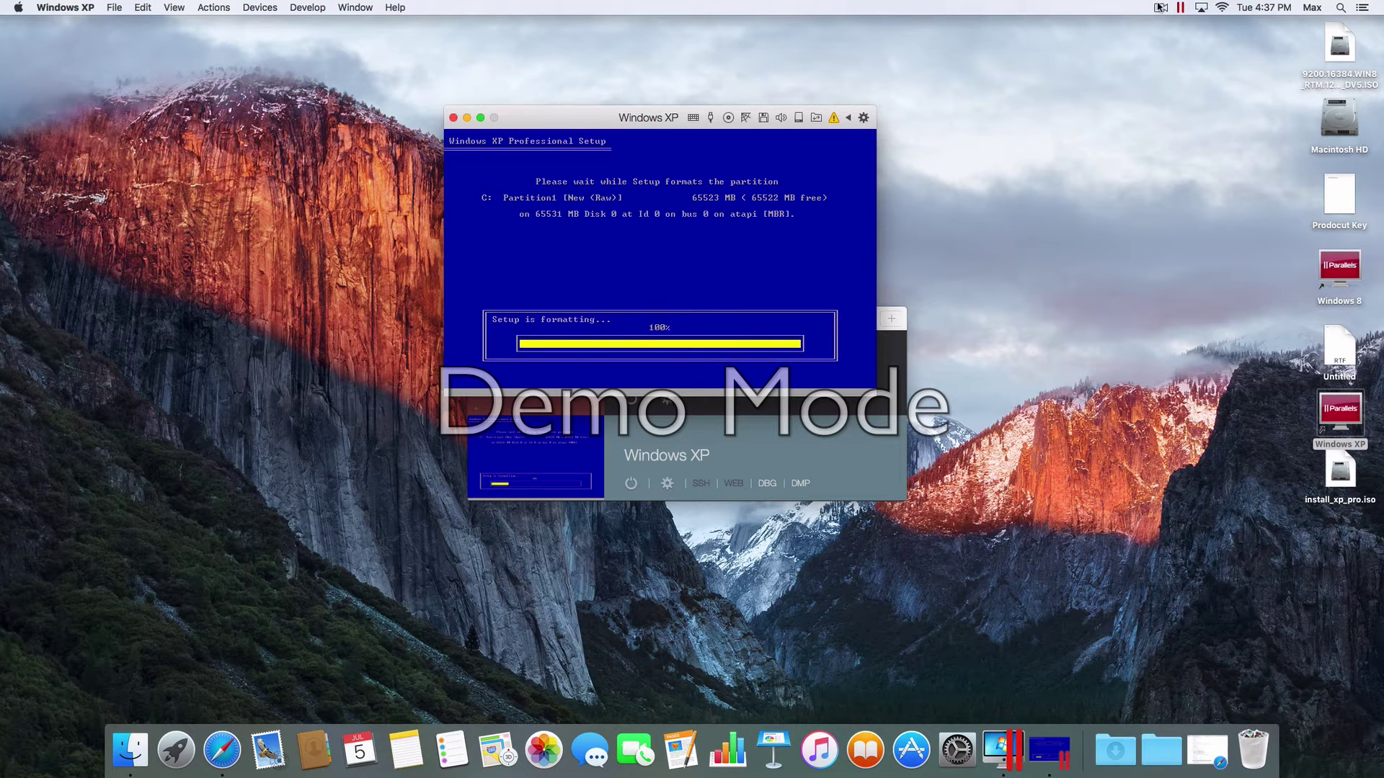
left_click(1160, 8)
left_click(1168, 49)
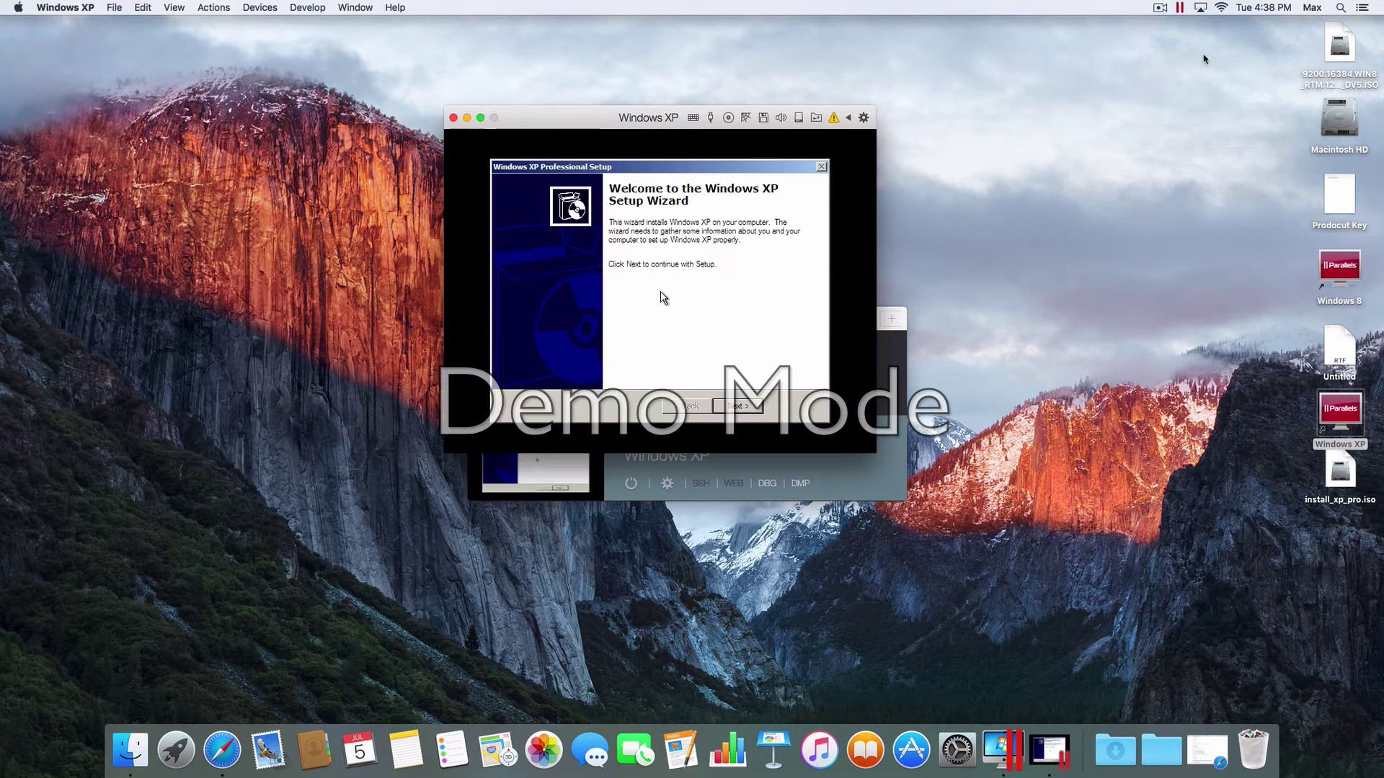
- Proceed past the welcome page of the Windows XP Setup Wizard
left_click(701, 241)
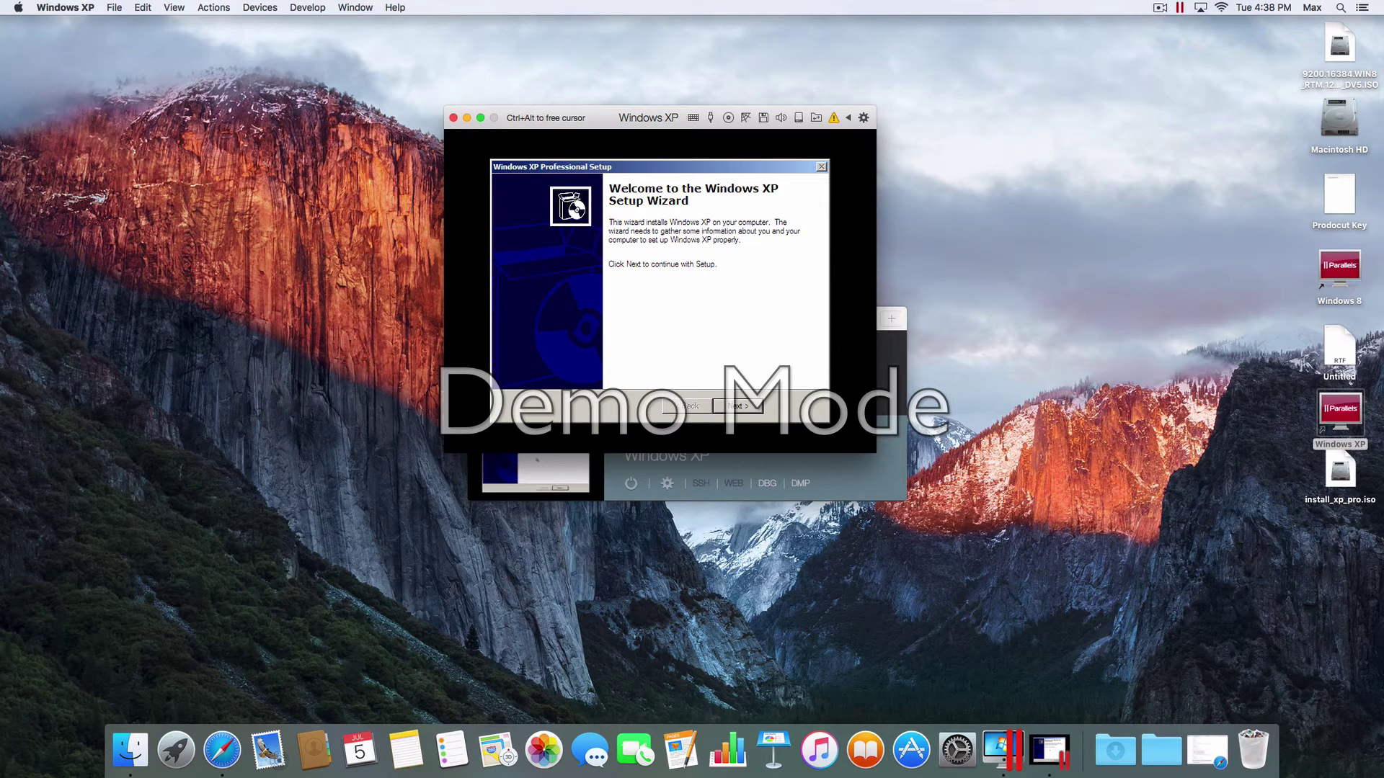
left_click(737, 405)
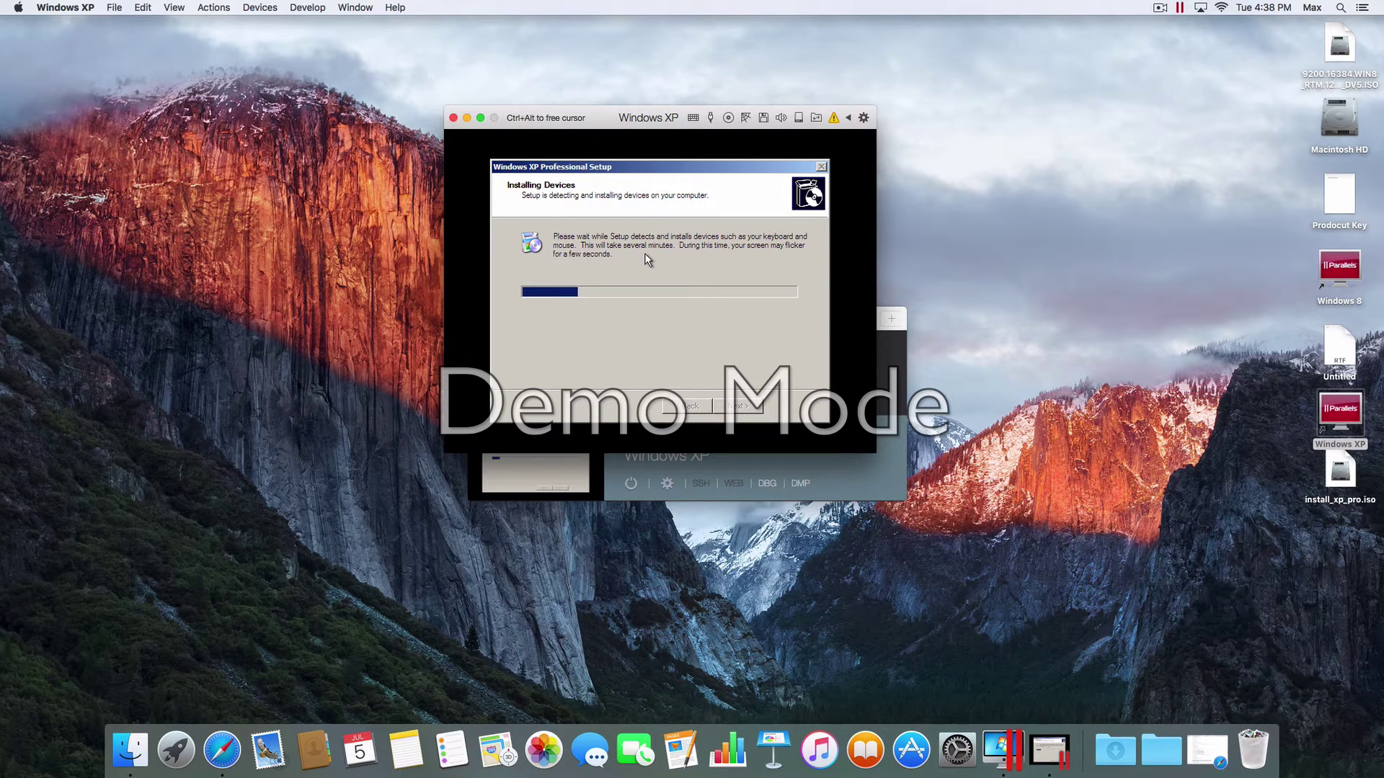
key("ctrl+alt")
left_click(1159, 7)
left_click(1178, 49)
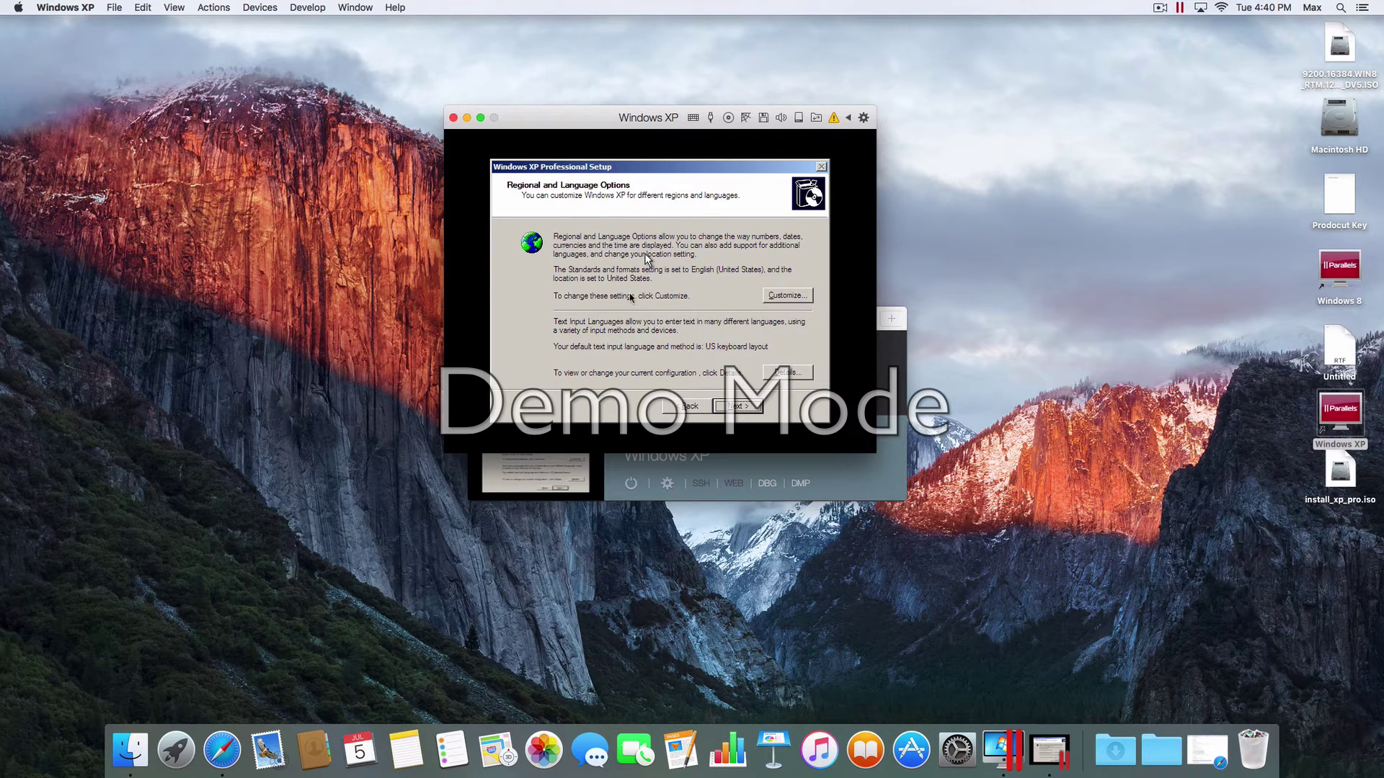
- Accept the default regional and language options and enter the owner's name to personalize the software
left_click(741, 405)
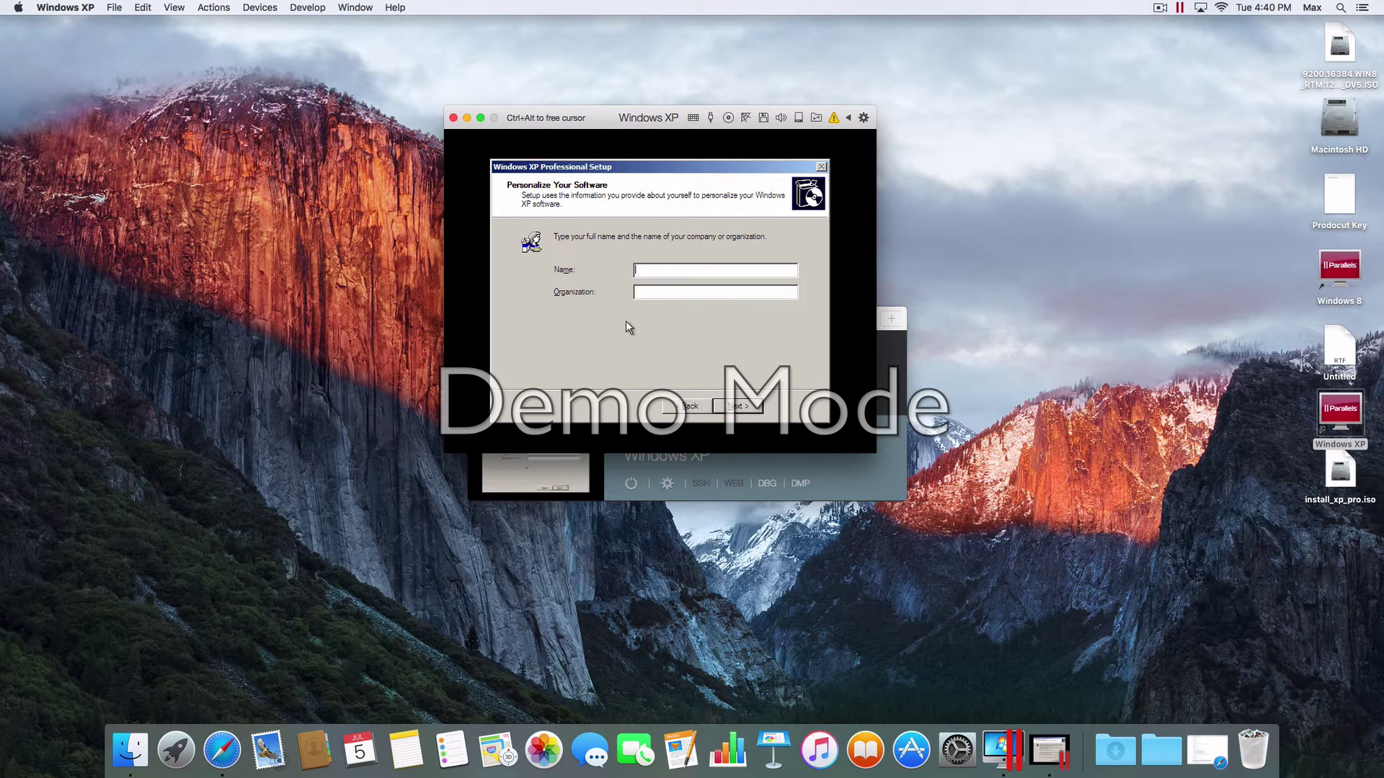
type("Max")
left_click(736, 407)
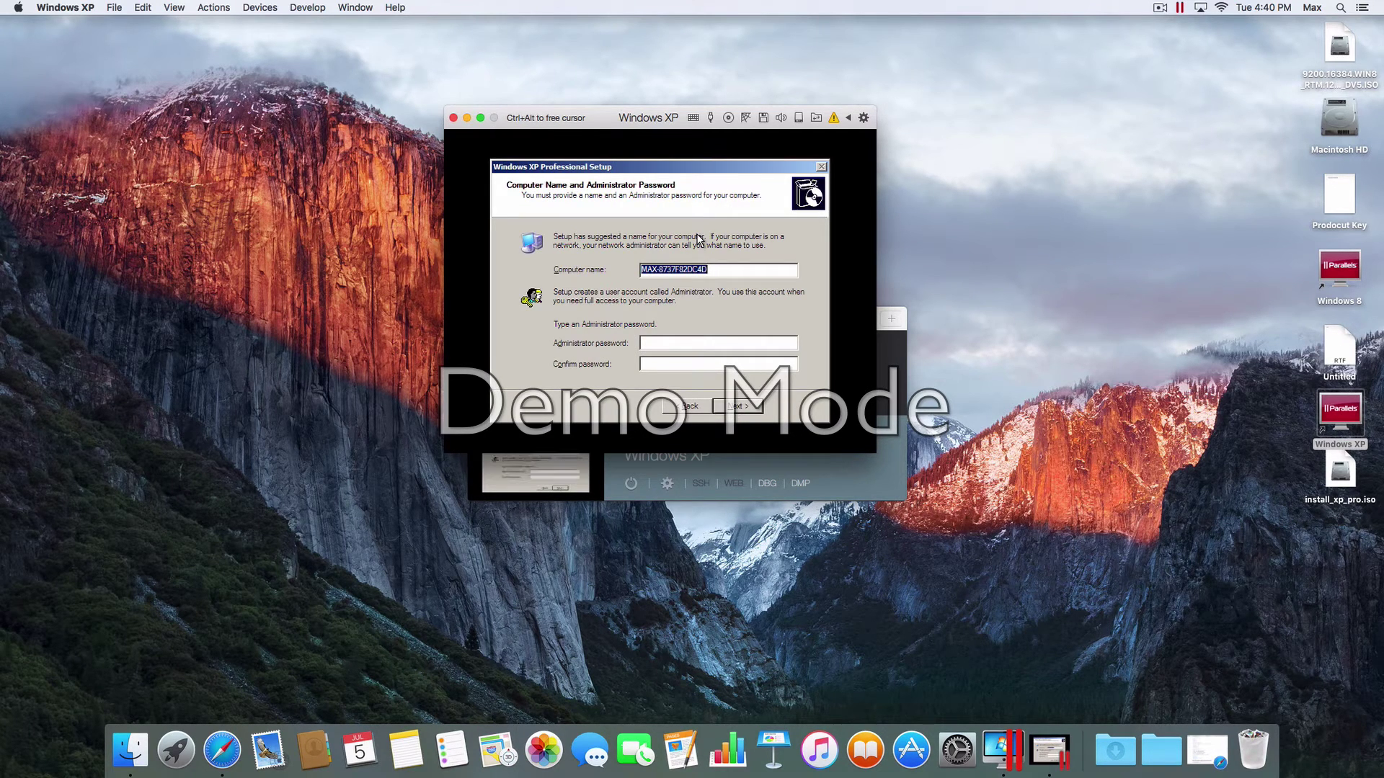
- Name the computer pvmwinxp, enter and confirm the Administrator password, and accept the default date and time settings
type("pvmwin")
key("Tab")
type("••••••••••")
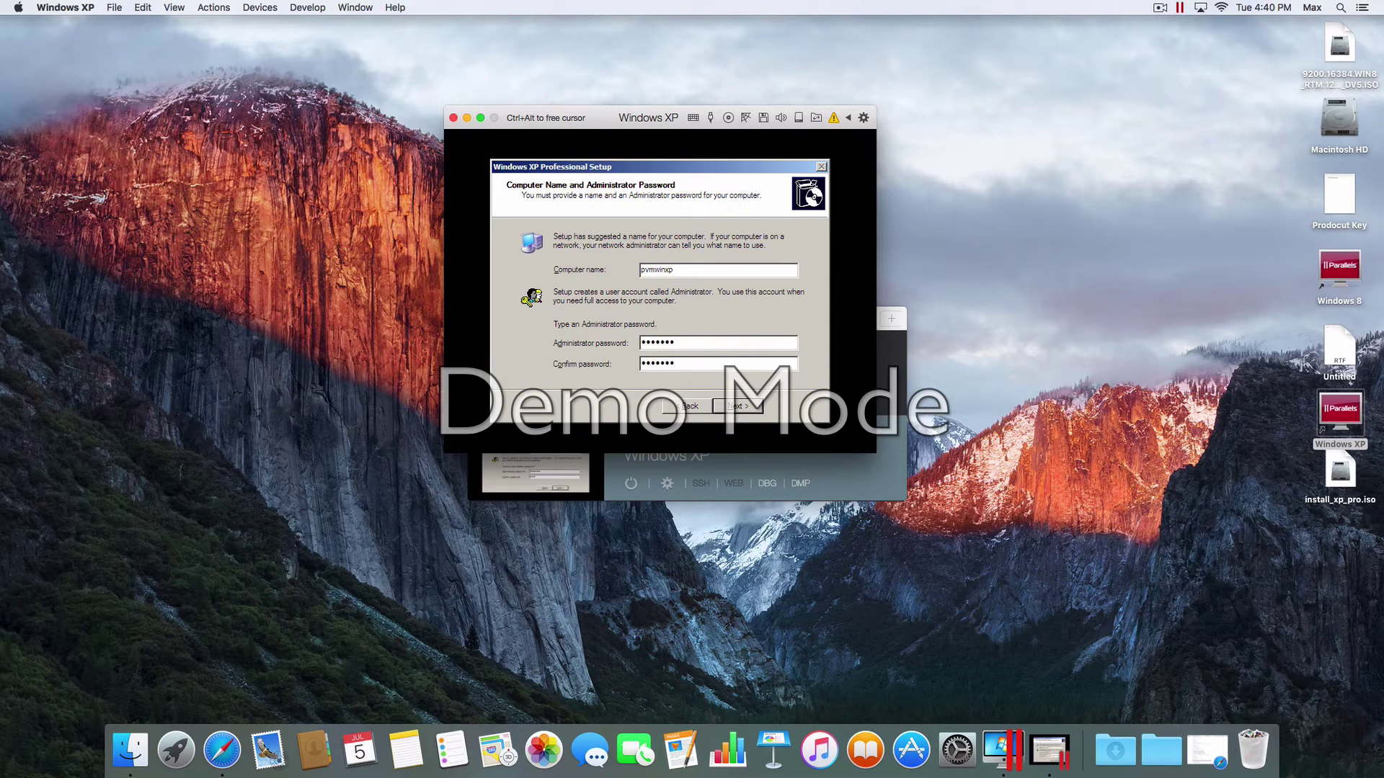
left_click(749, 409)
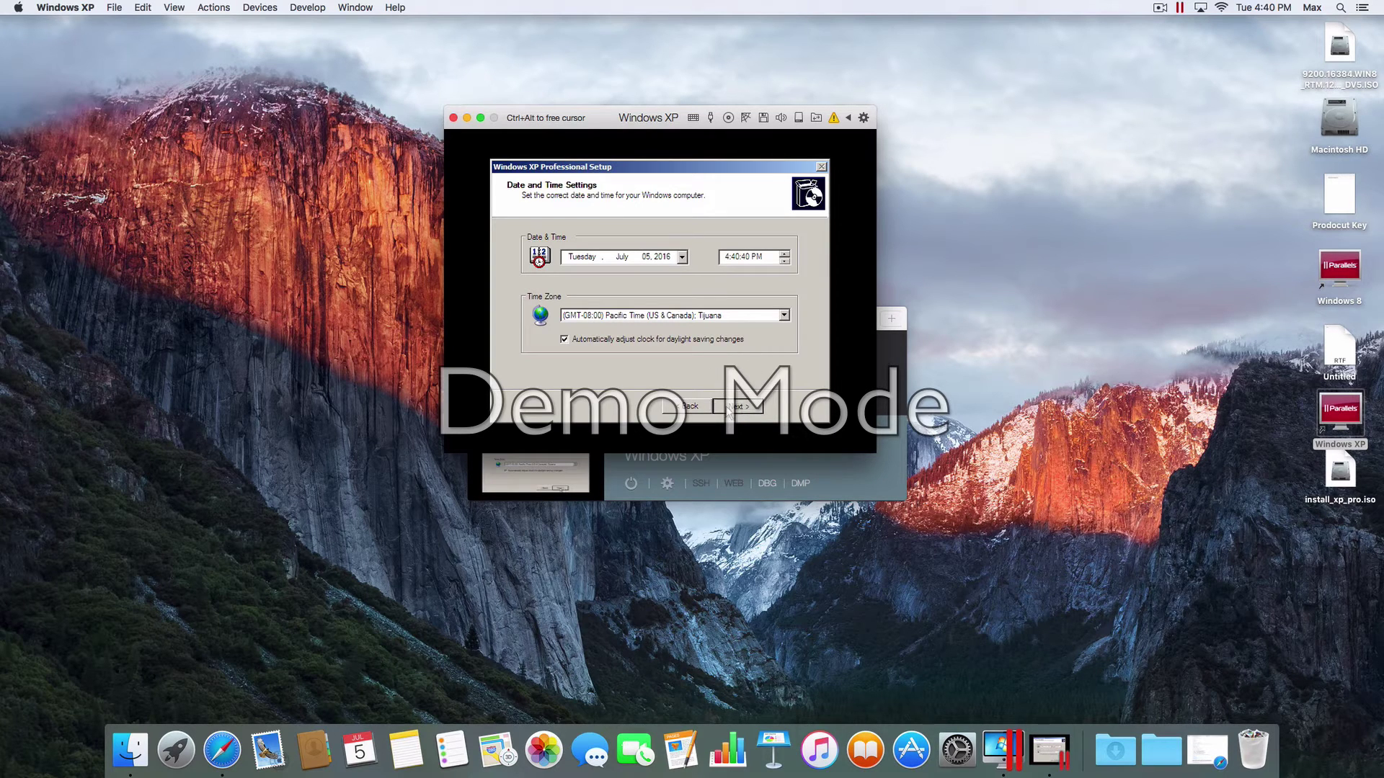
left_click(728, 411)
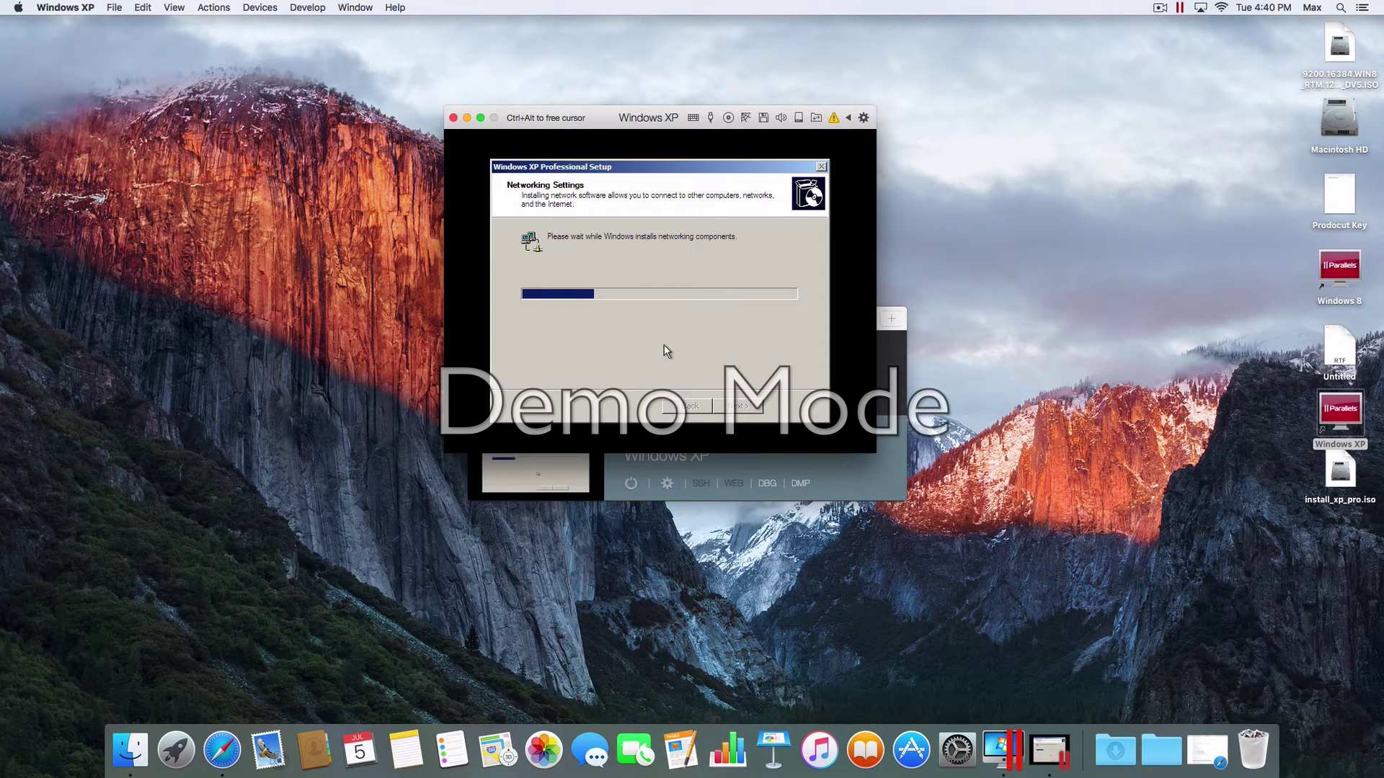
key("ctrl+alt")
left_click(1166, 7)
left_click(1167, 48)
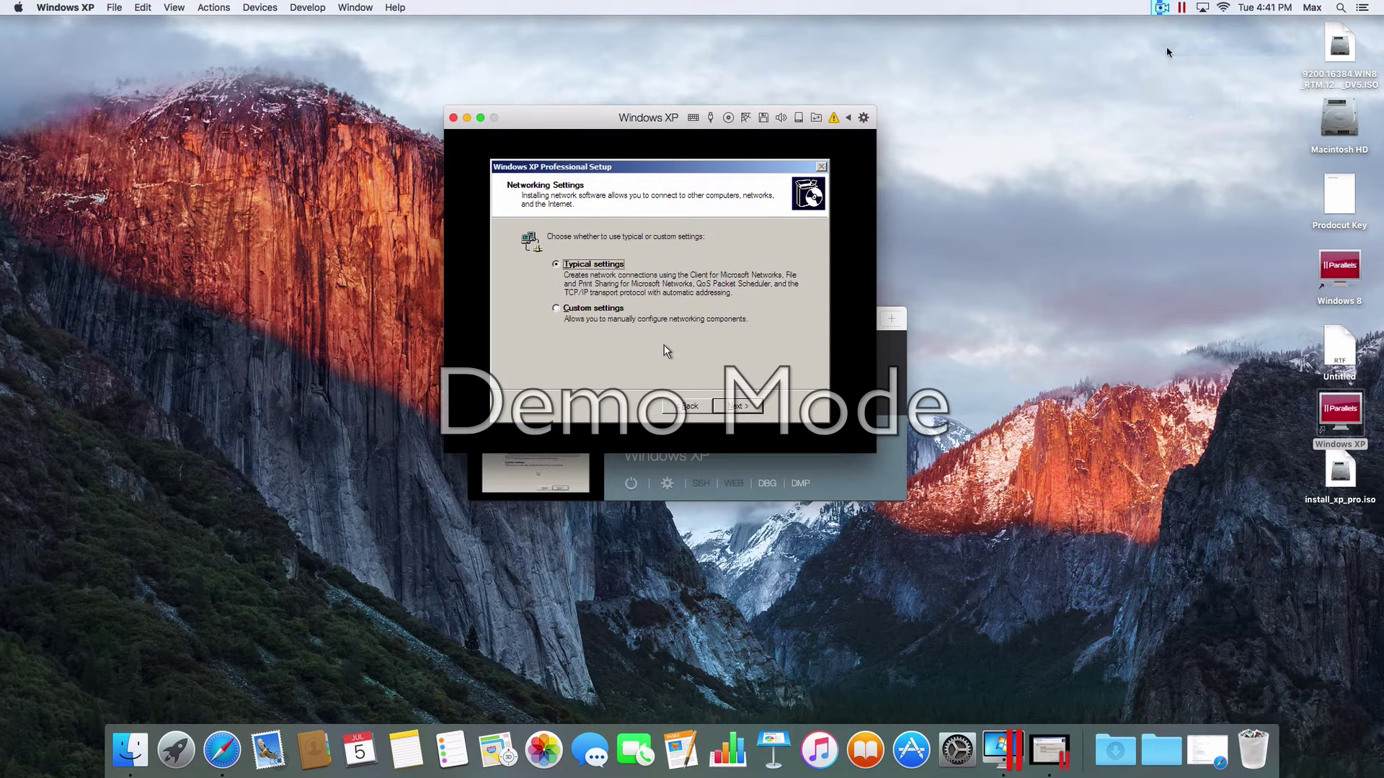
- Keep the typical networking settings and make the computer a member of the WINDOWSXP domain
left_click(752, 193)
left_click(743, 407)
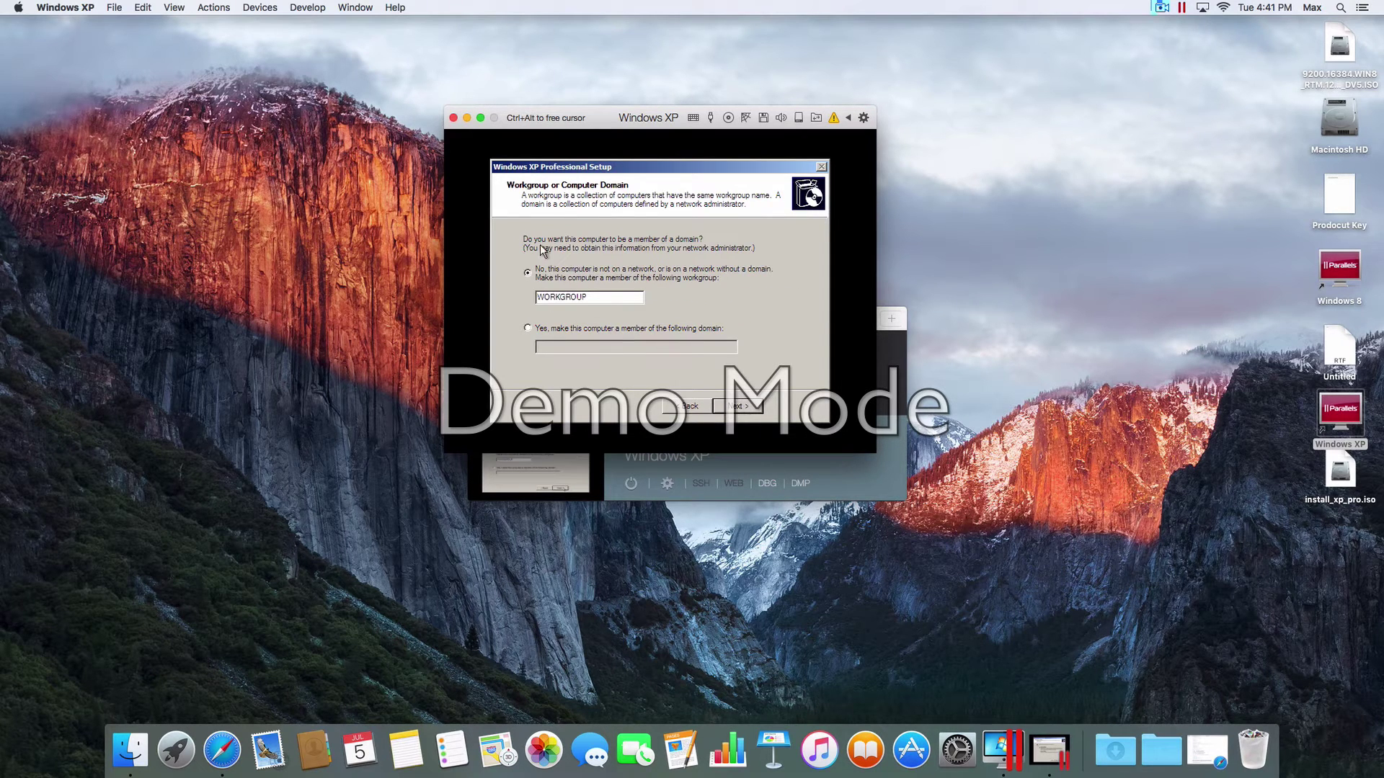
left_click_drag(587, 297, 543, 296)
left_click(612, 296)
left_click(624, 327)
left_click(657, 347)
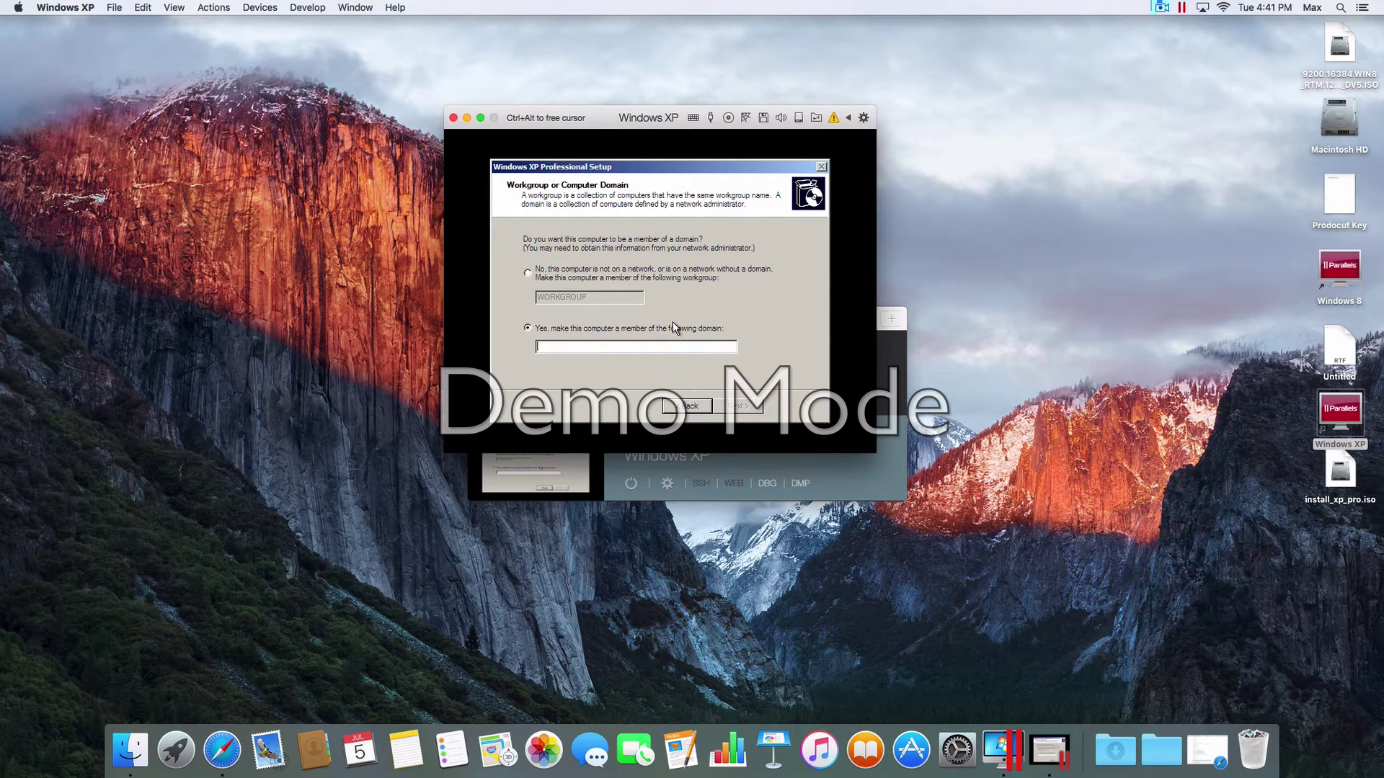
type("WIN")
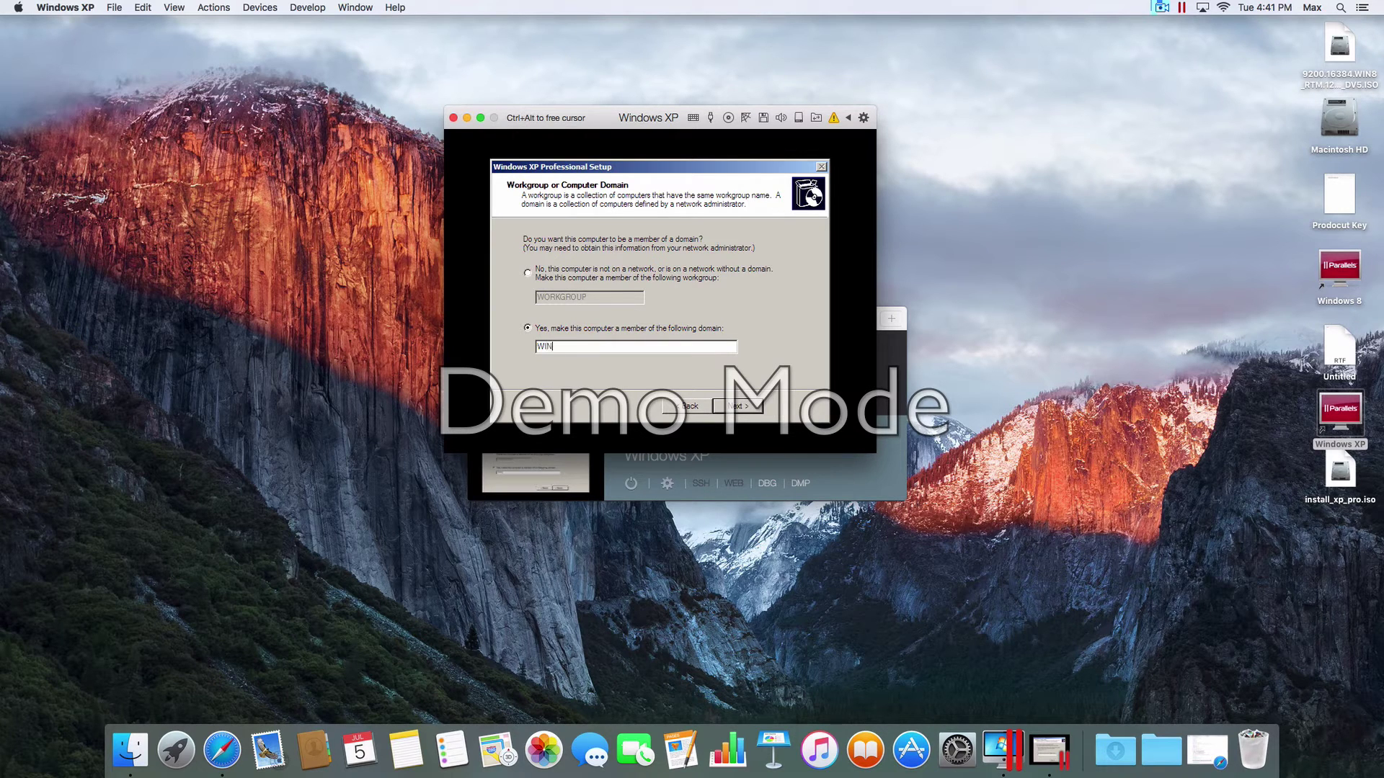
type("DOWSXP")
left_click(735, 407)
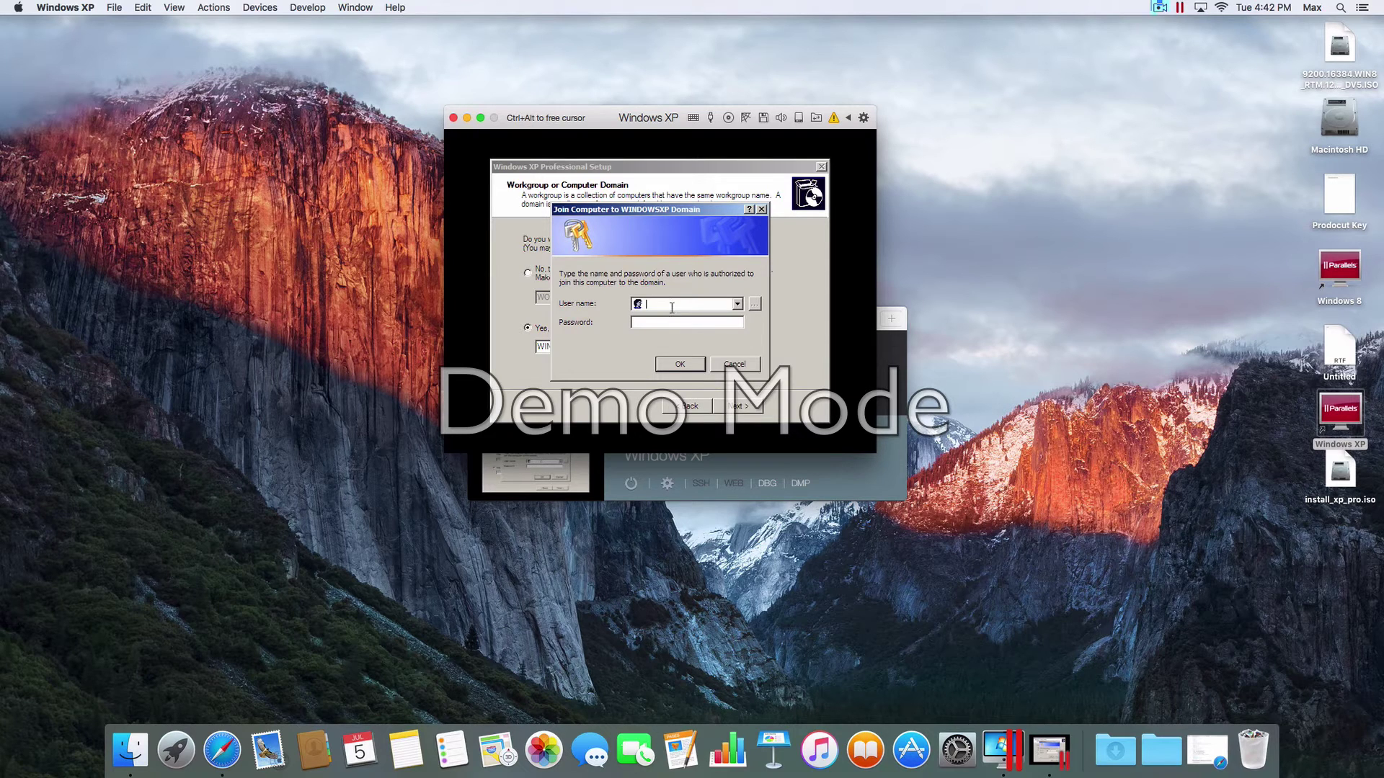
- Enter the authorized user's name and password and submit them to join the computer to the domain
type("Max")
key("Tab")
type("passwor")
left_click(691, 365)
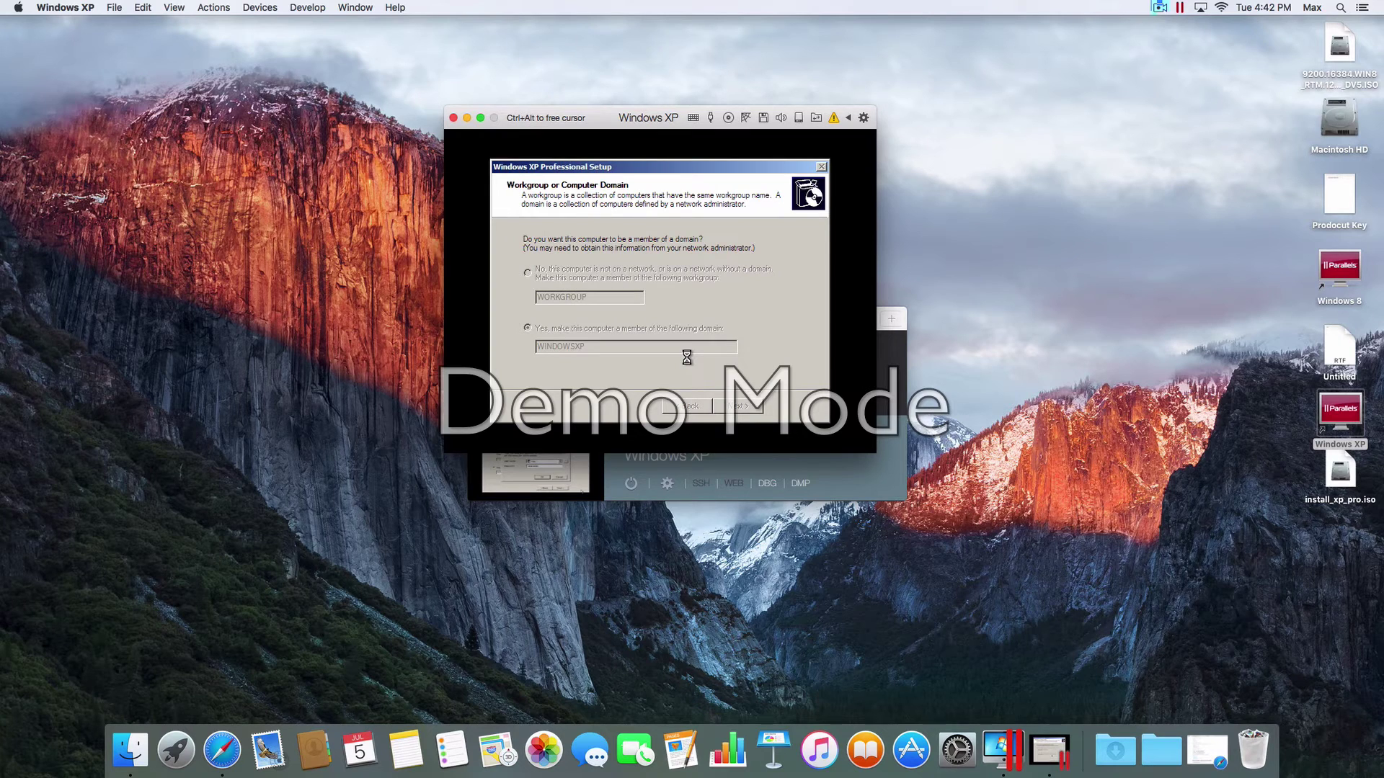
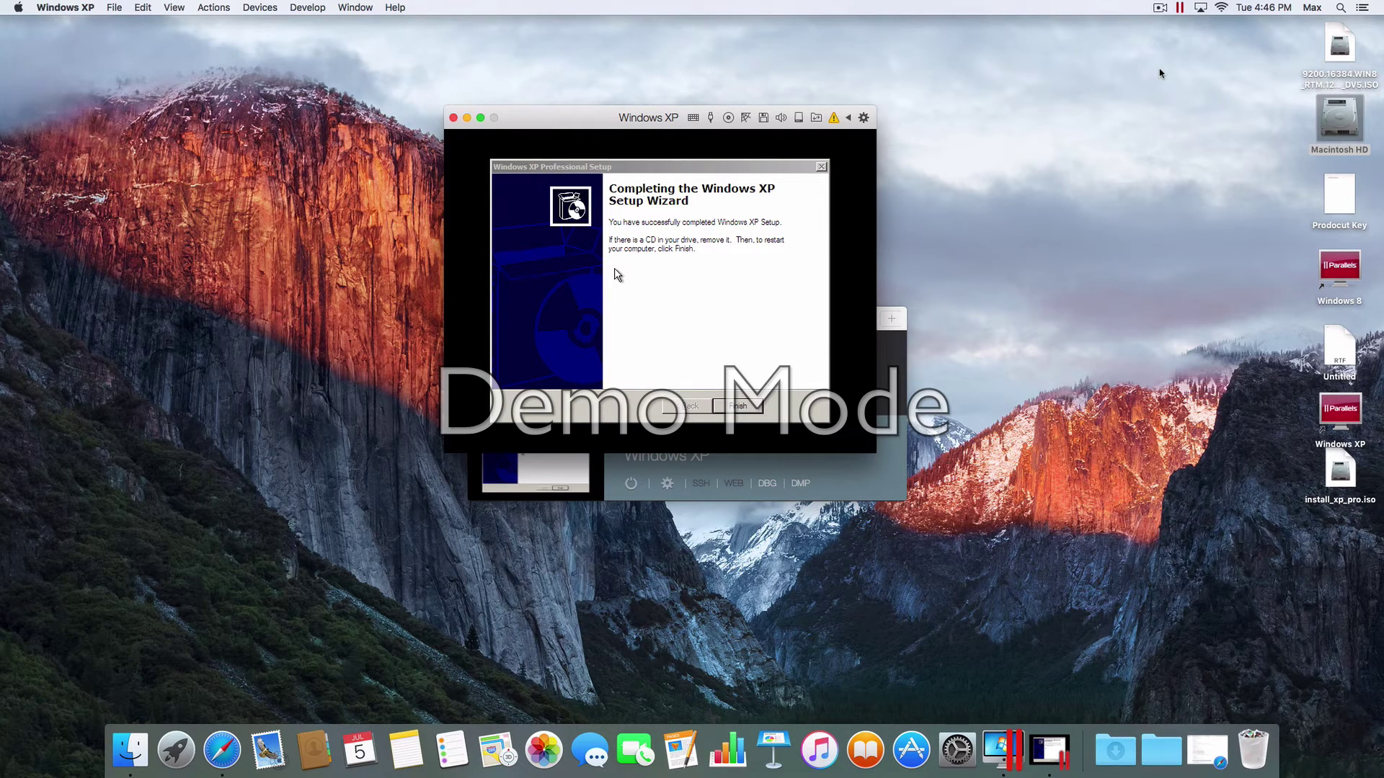
left_click(1161, 7)
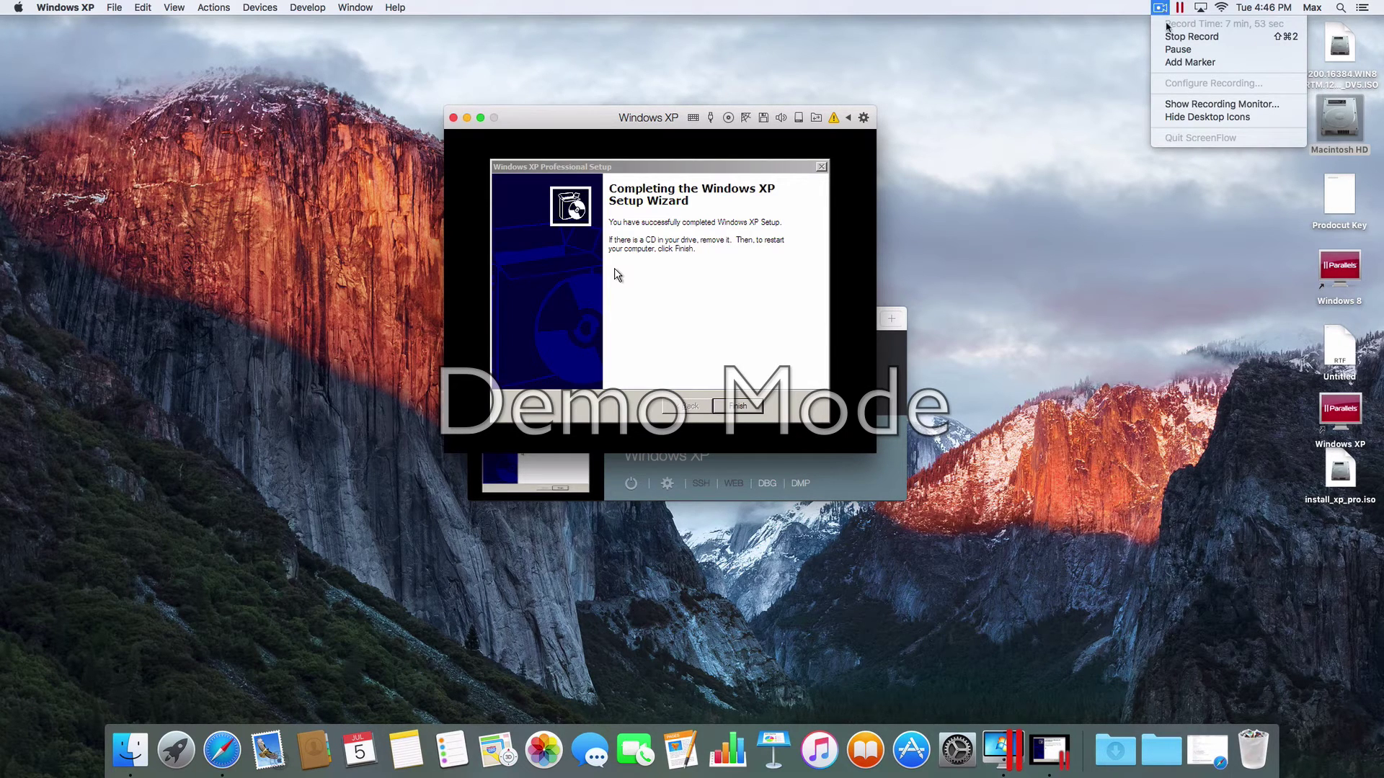
left_click(1173, 49)
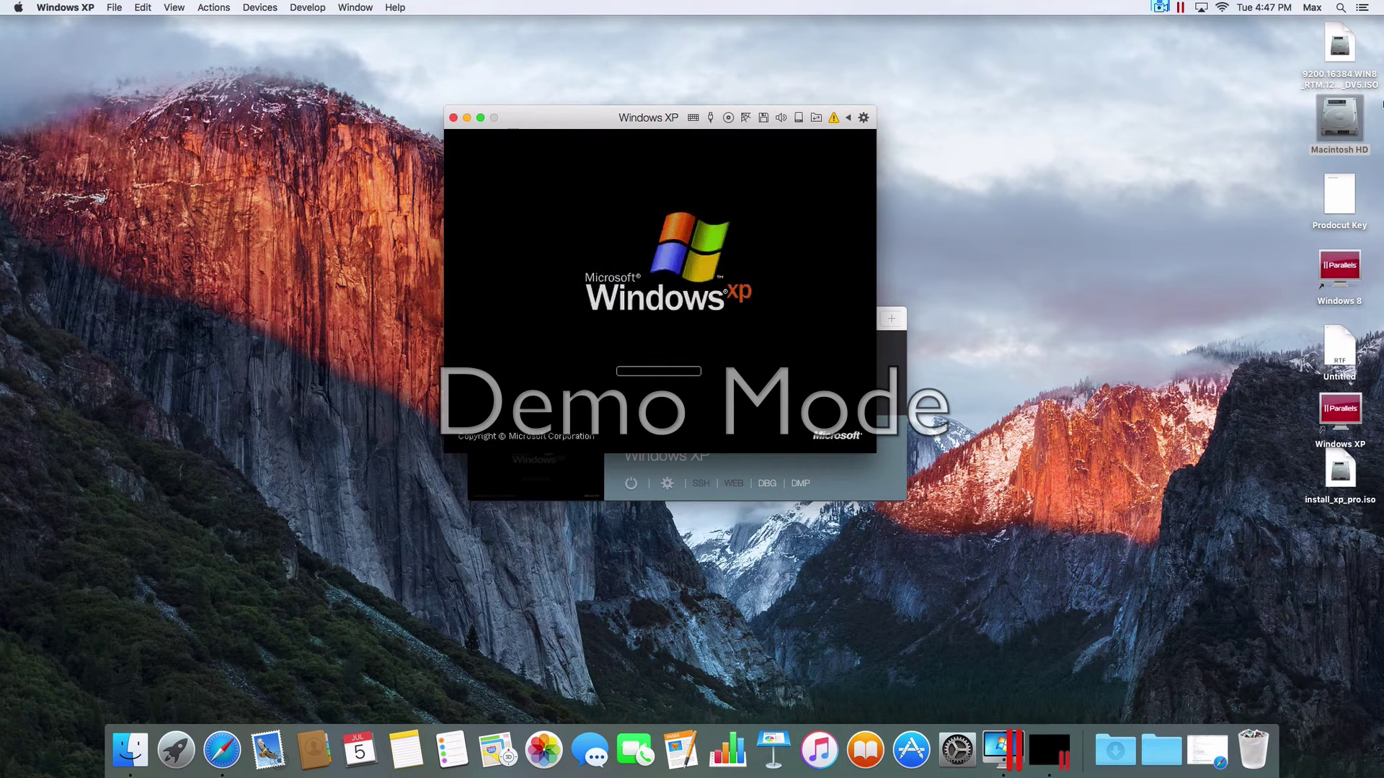
left_click_drag(627, 115, 669, 103)
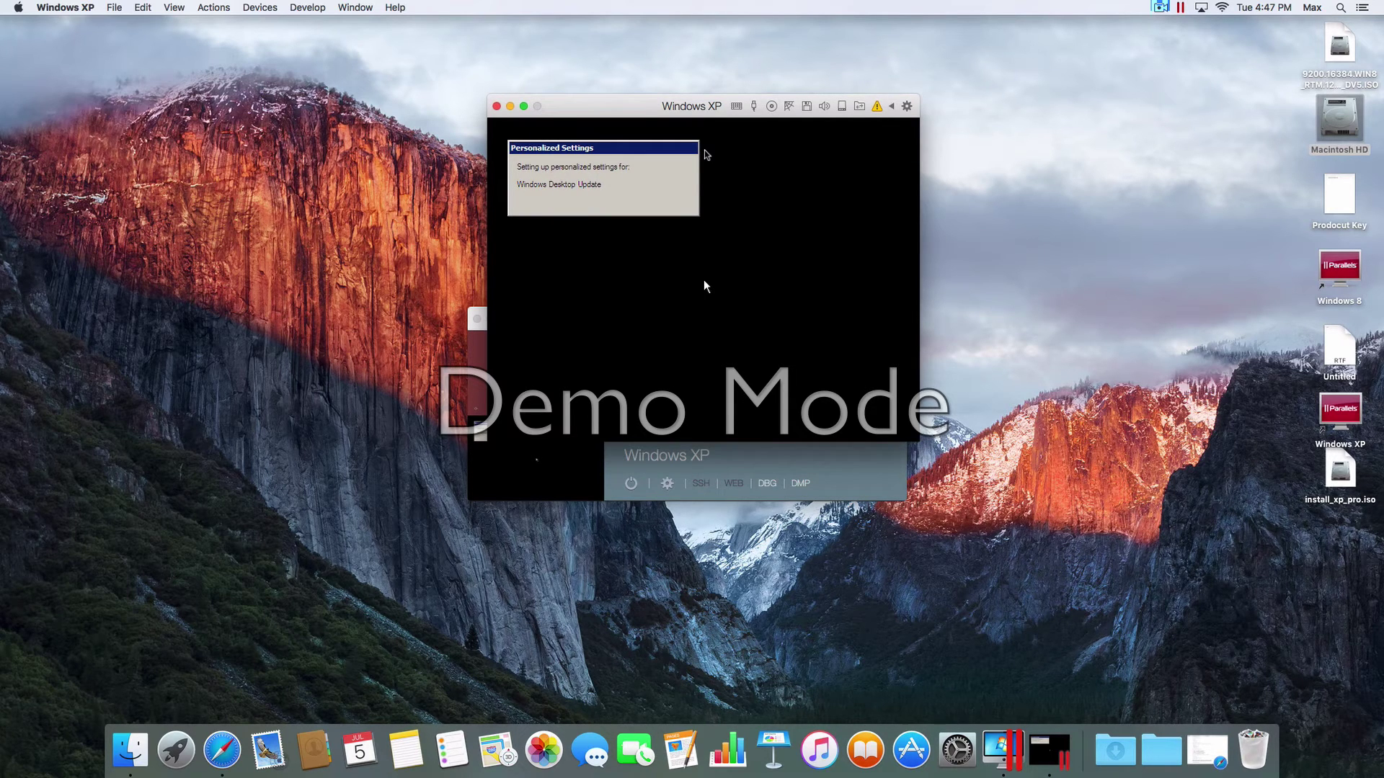
left_click(704, 280)
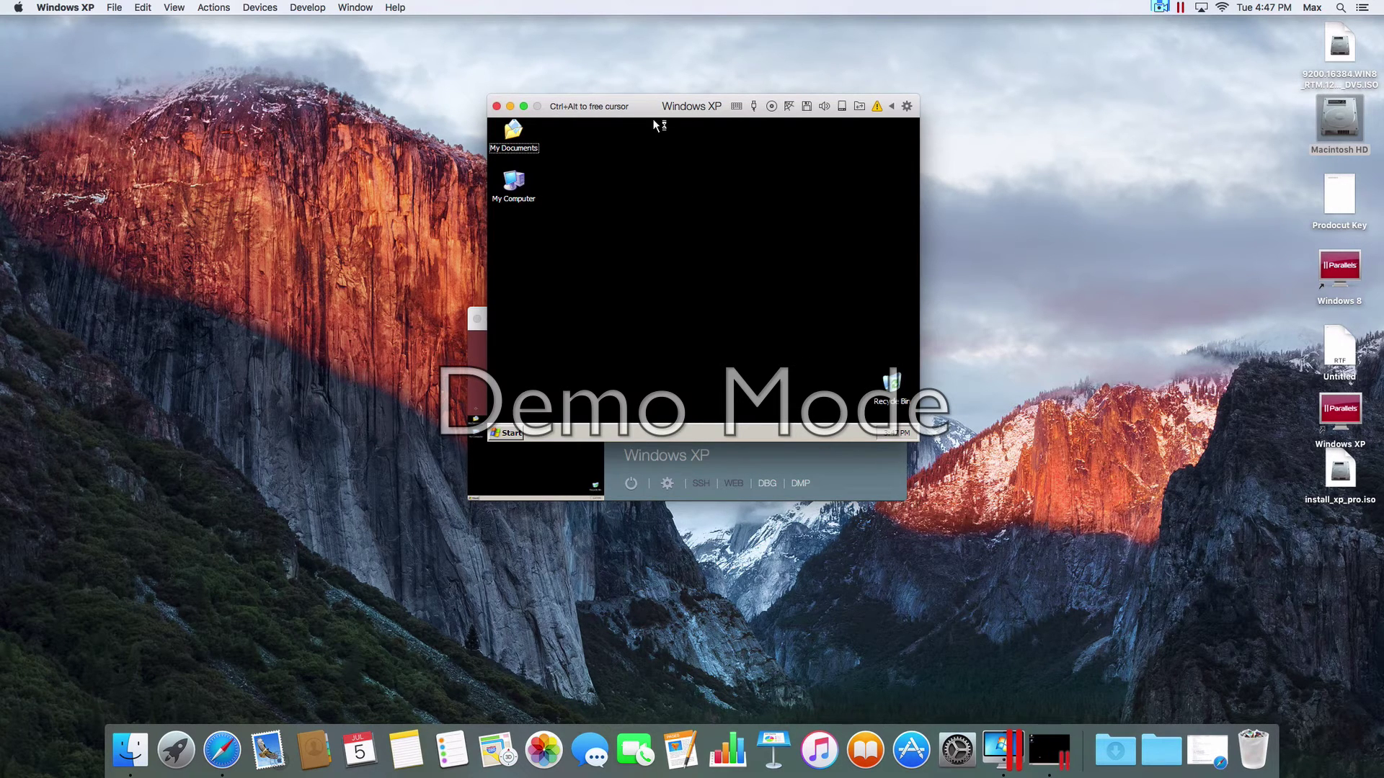
left_click(513, 184)
left_click(518, 148)
key("ctrl+alt")
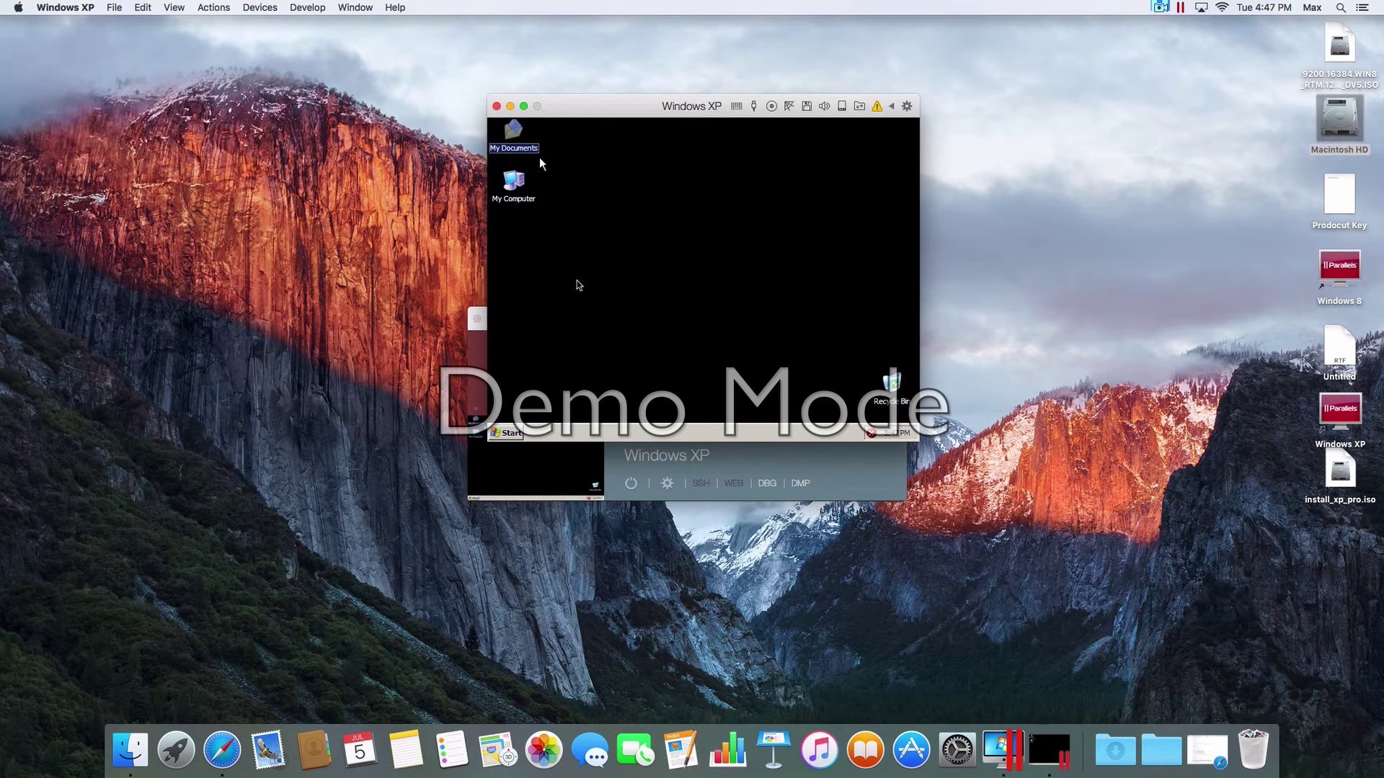
- Attach the Parallels Tools installer disc to the virtual machine and open the D: drive in Windows XP
left_click(202, 7)
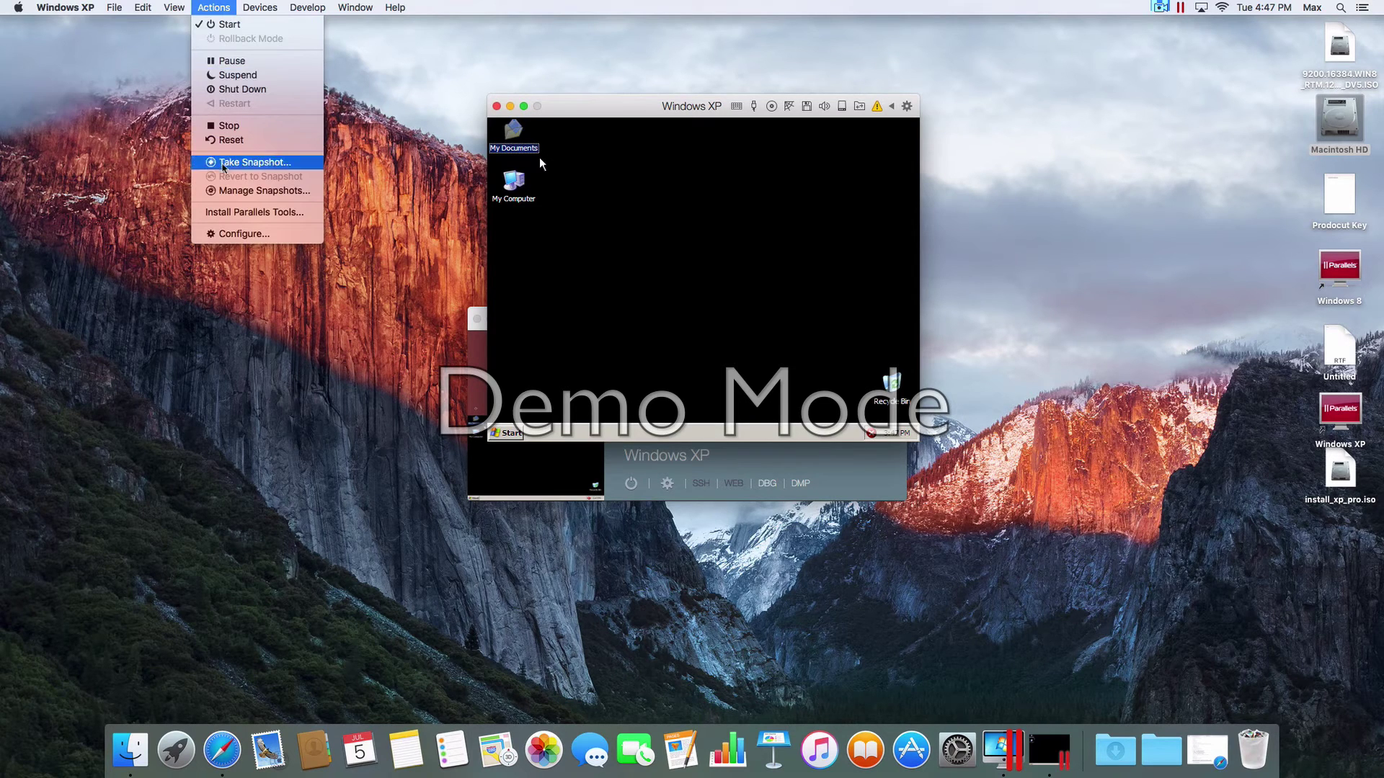
left_click(240, 213)
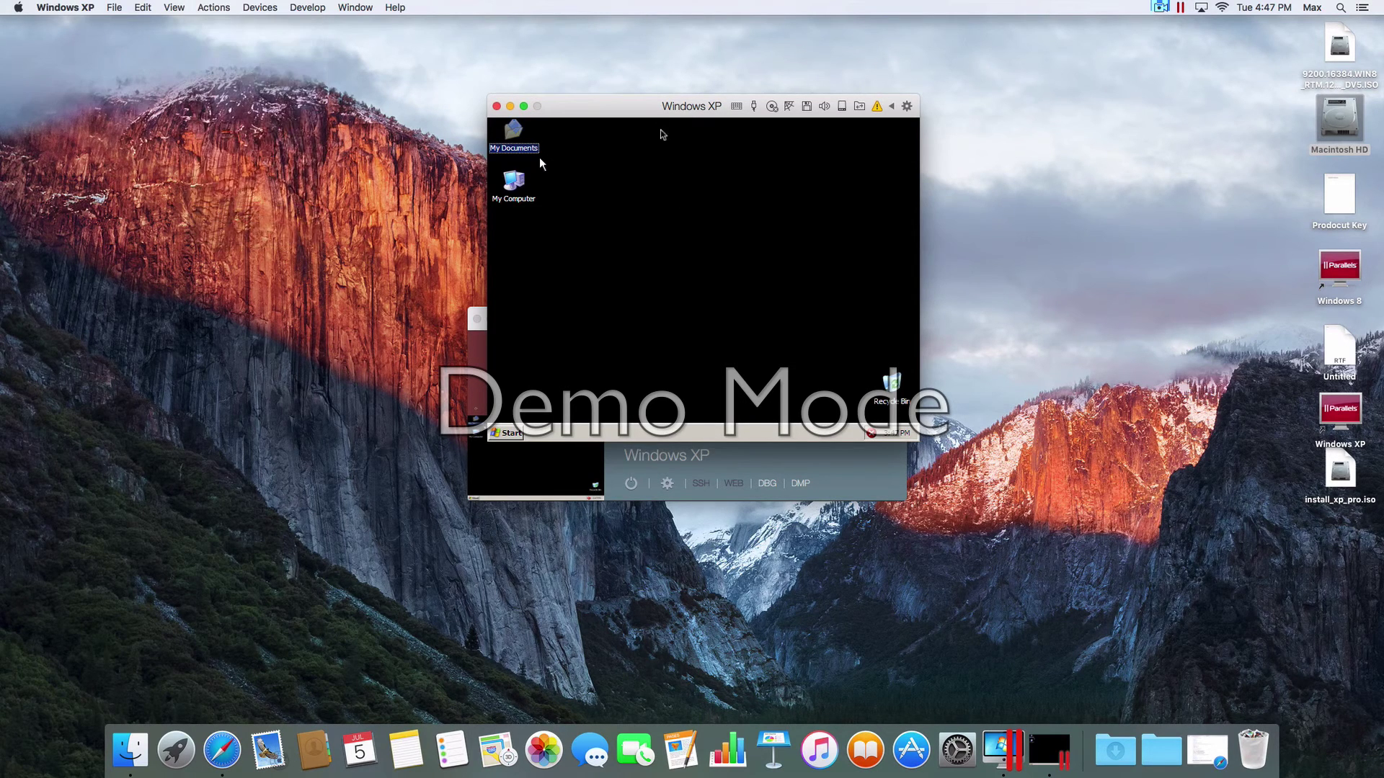
left_click(641, 182)
left_click(509, 432)
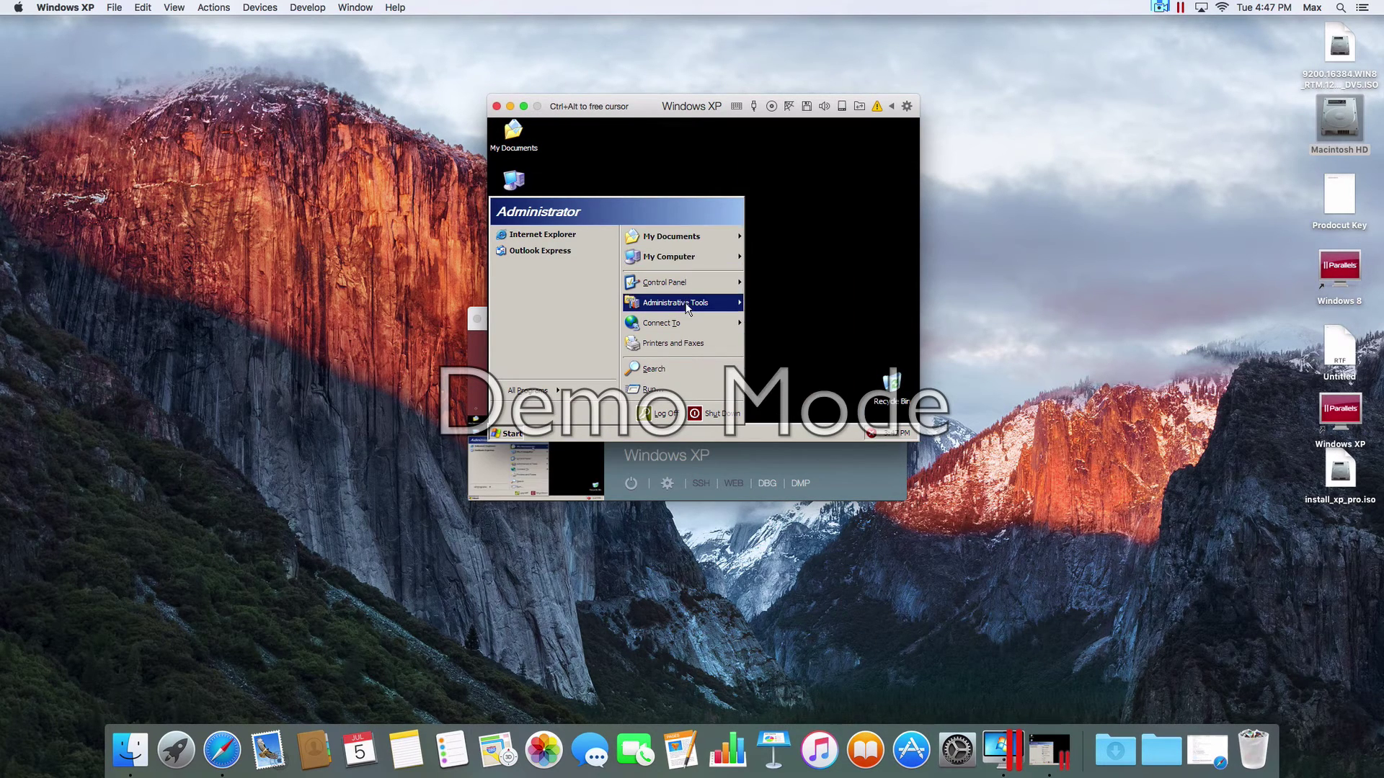
mouse_move(690, 289)
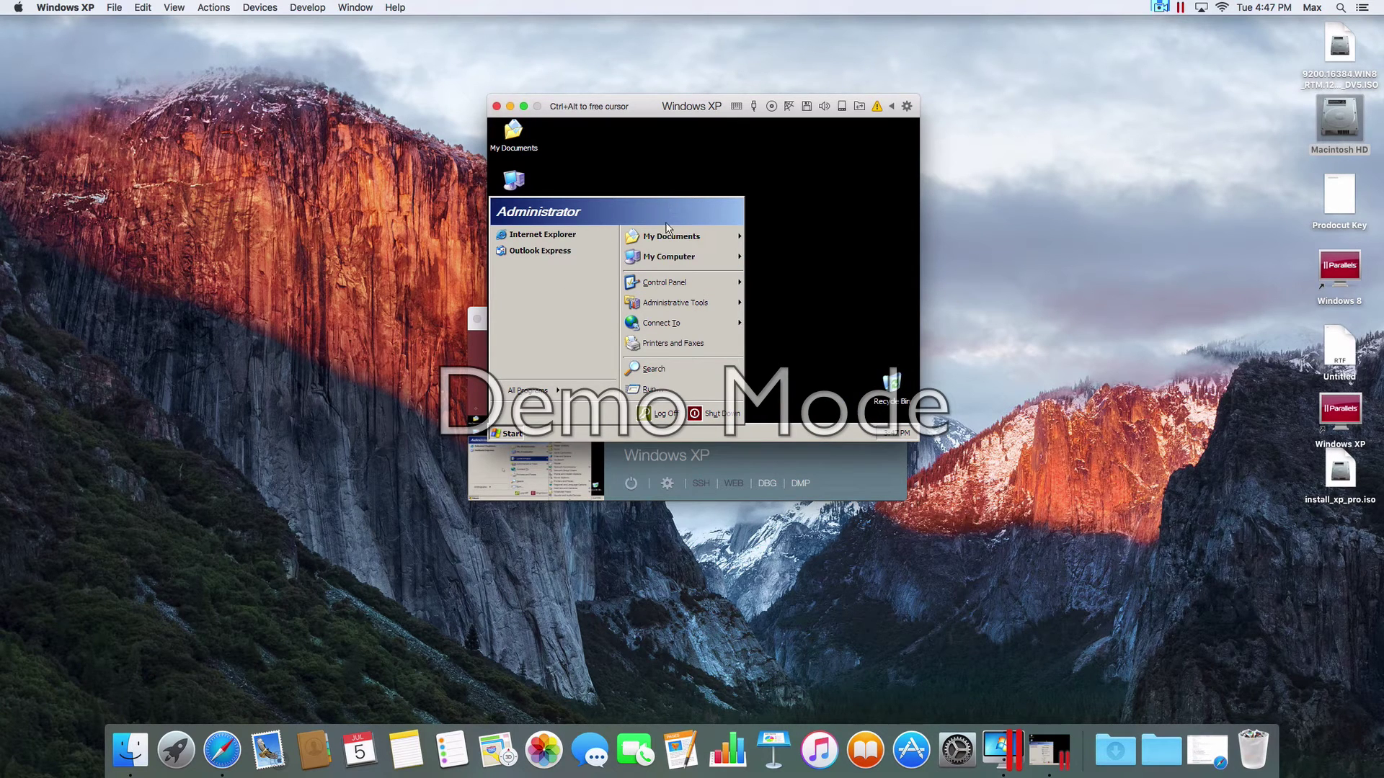
mouse_move(671, 259)
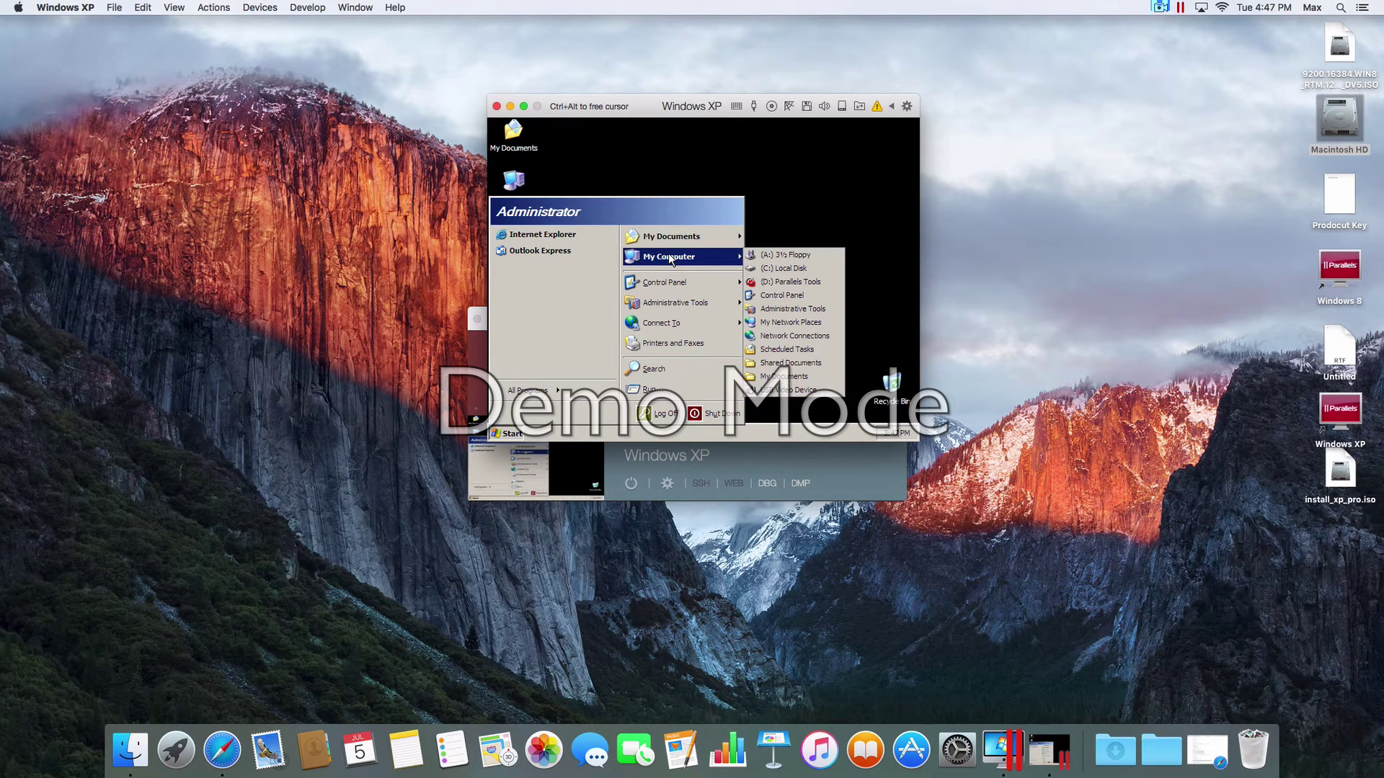
left_click(816, 286)
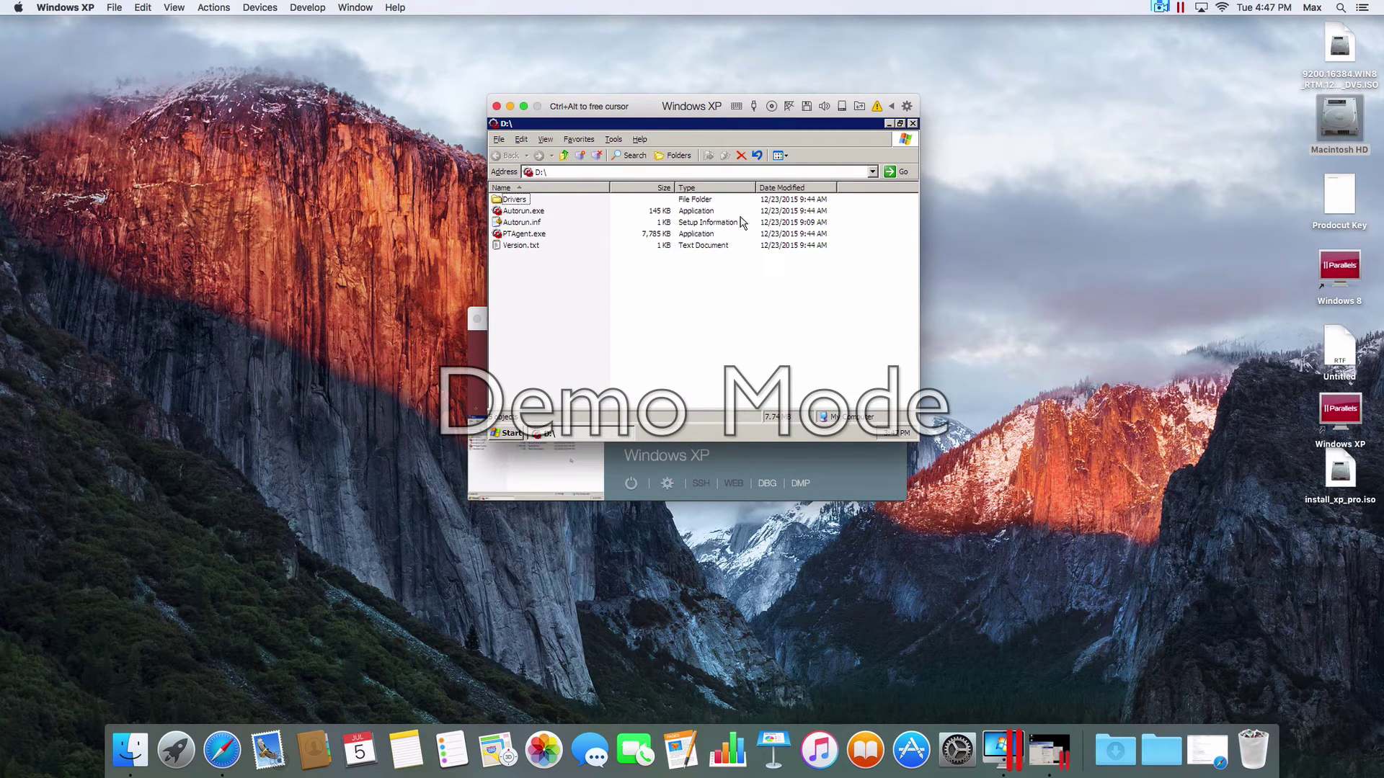
- Try to install Parallels Tools with Autorun.exe, minimizing the D: window and moving the installation agent window aside
left_click(541, 213)
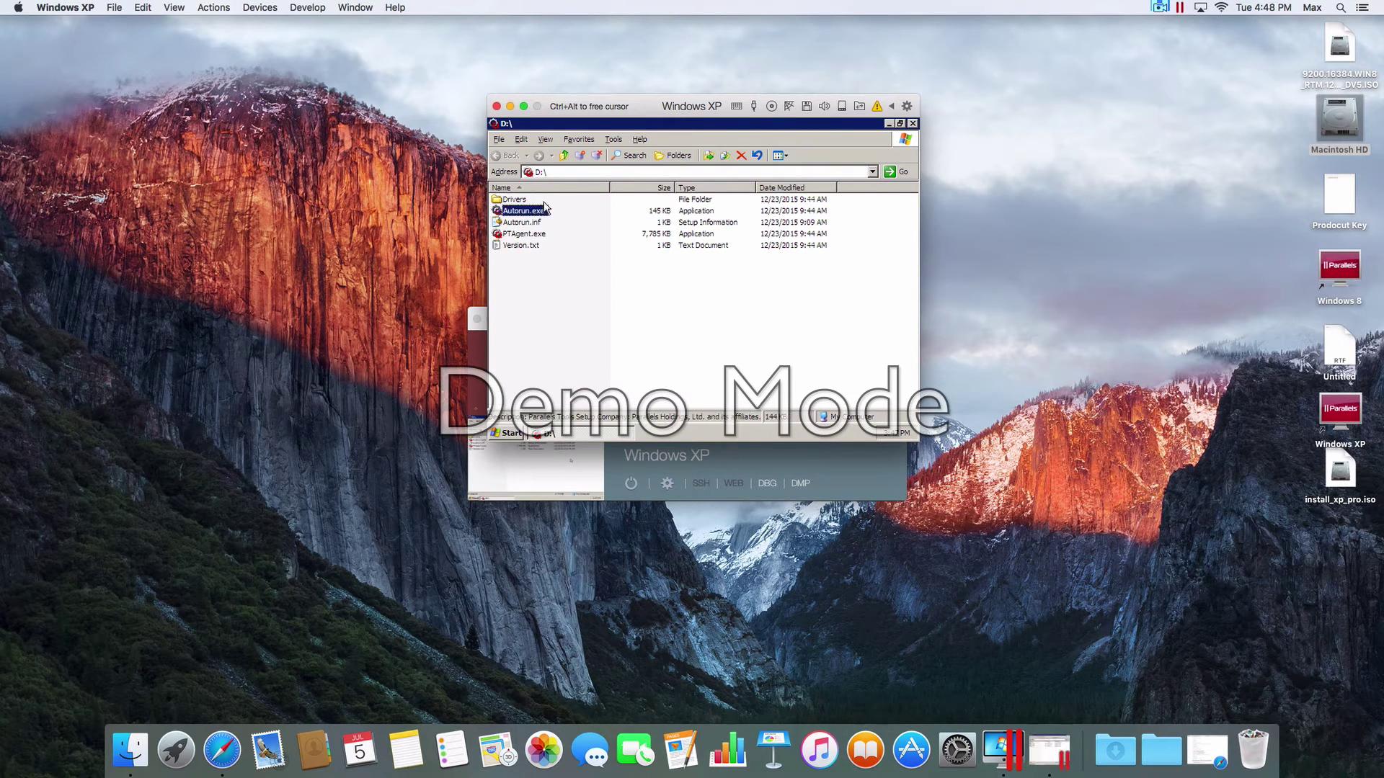
double_click(540, 212)
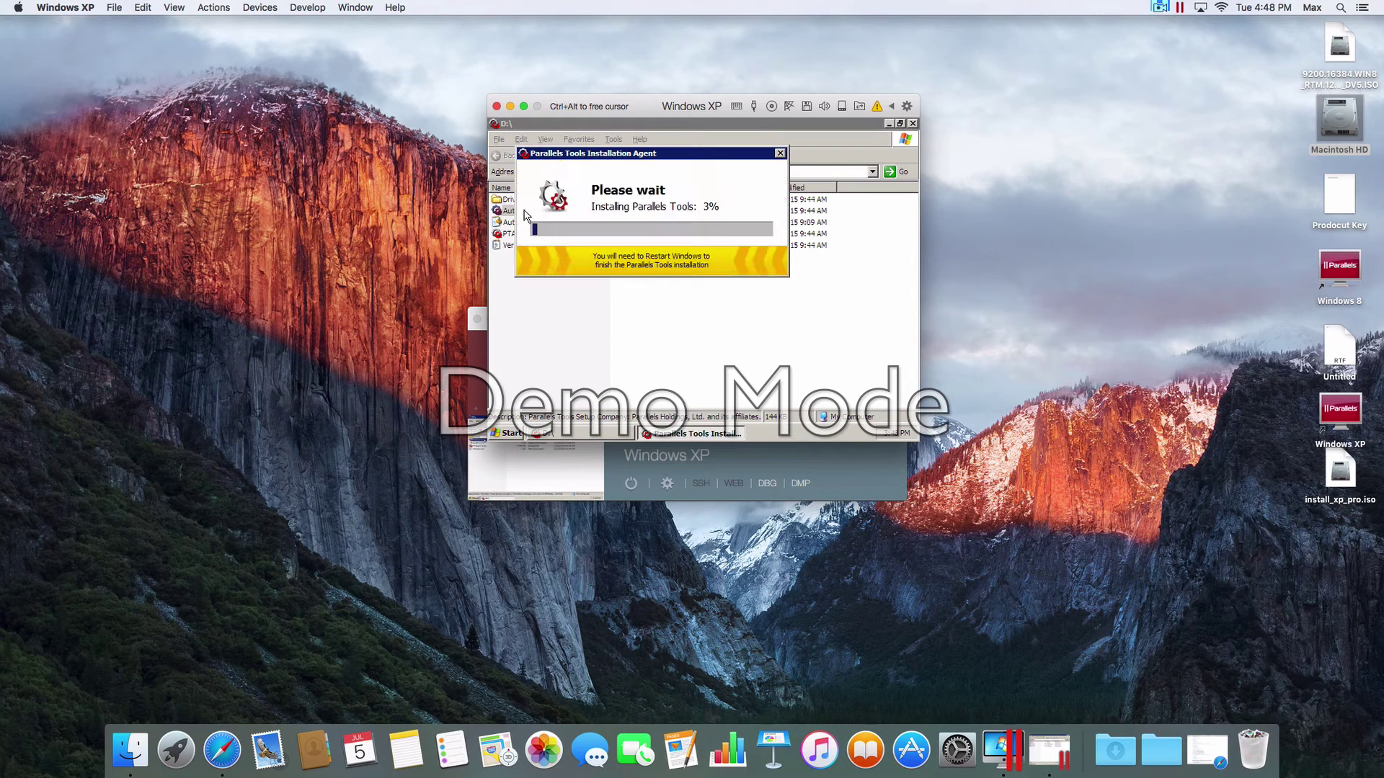
left_click(887, 124)
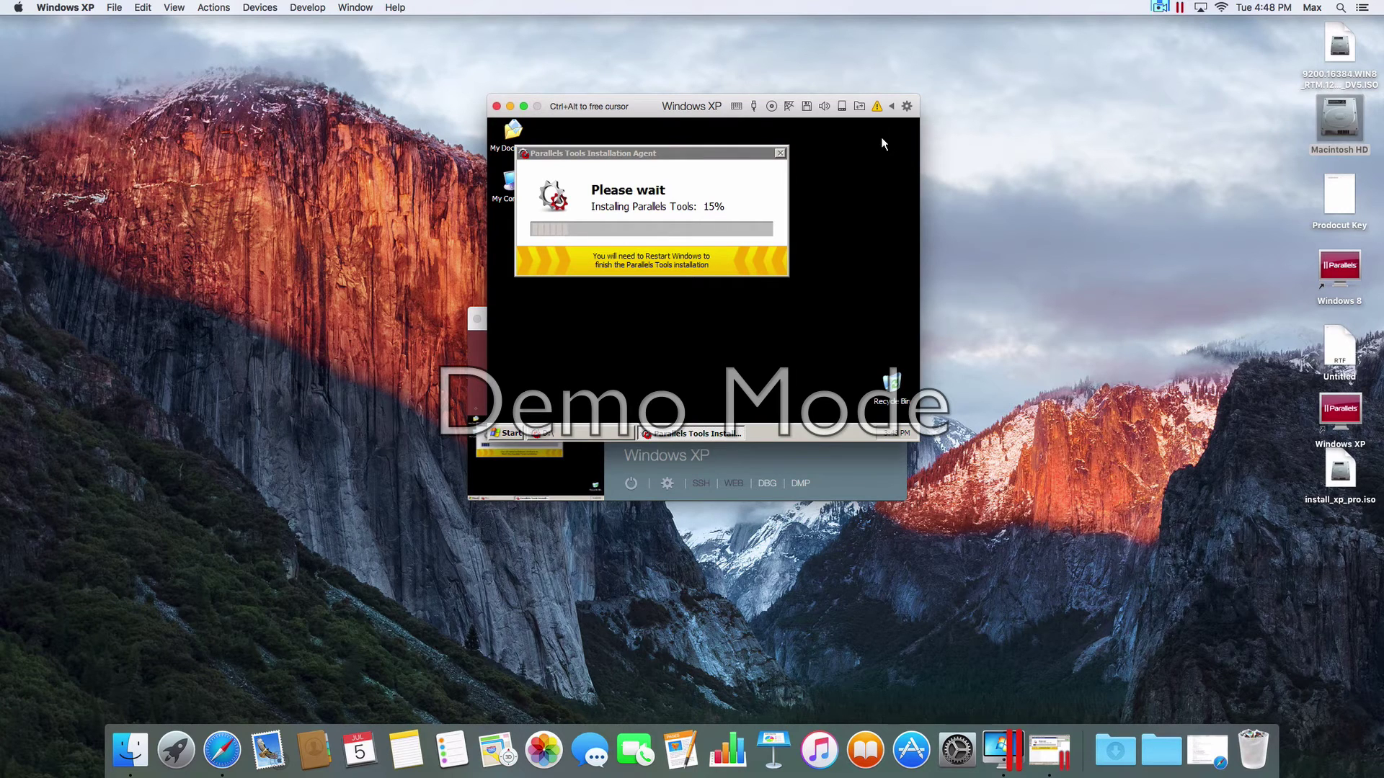
left_click(635, 216)
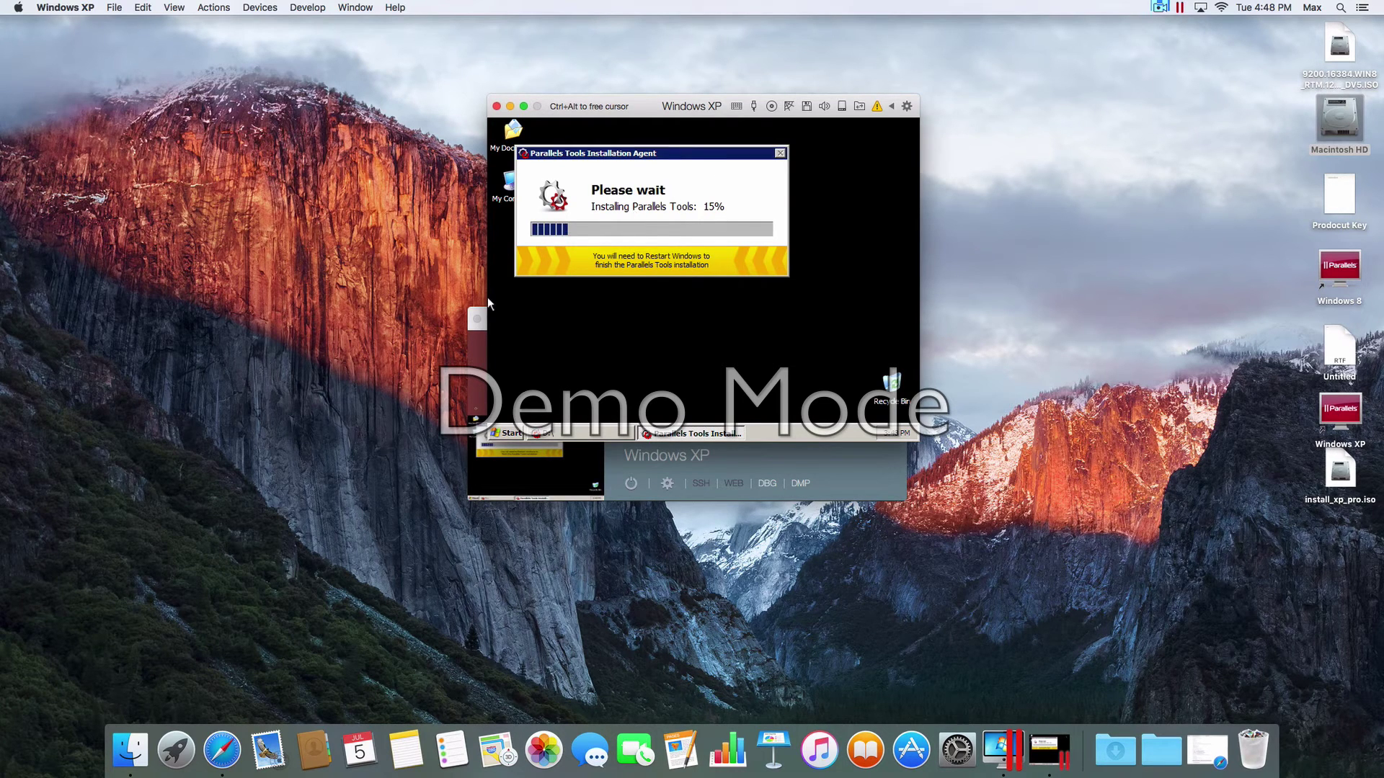
left_click_drag(674, 157, 763, 160)
left_click(748, 139)
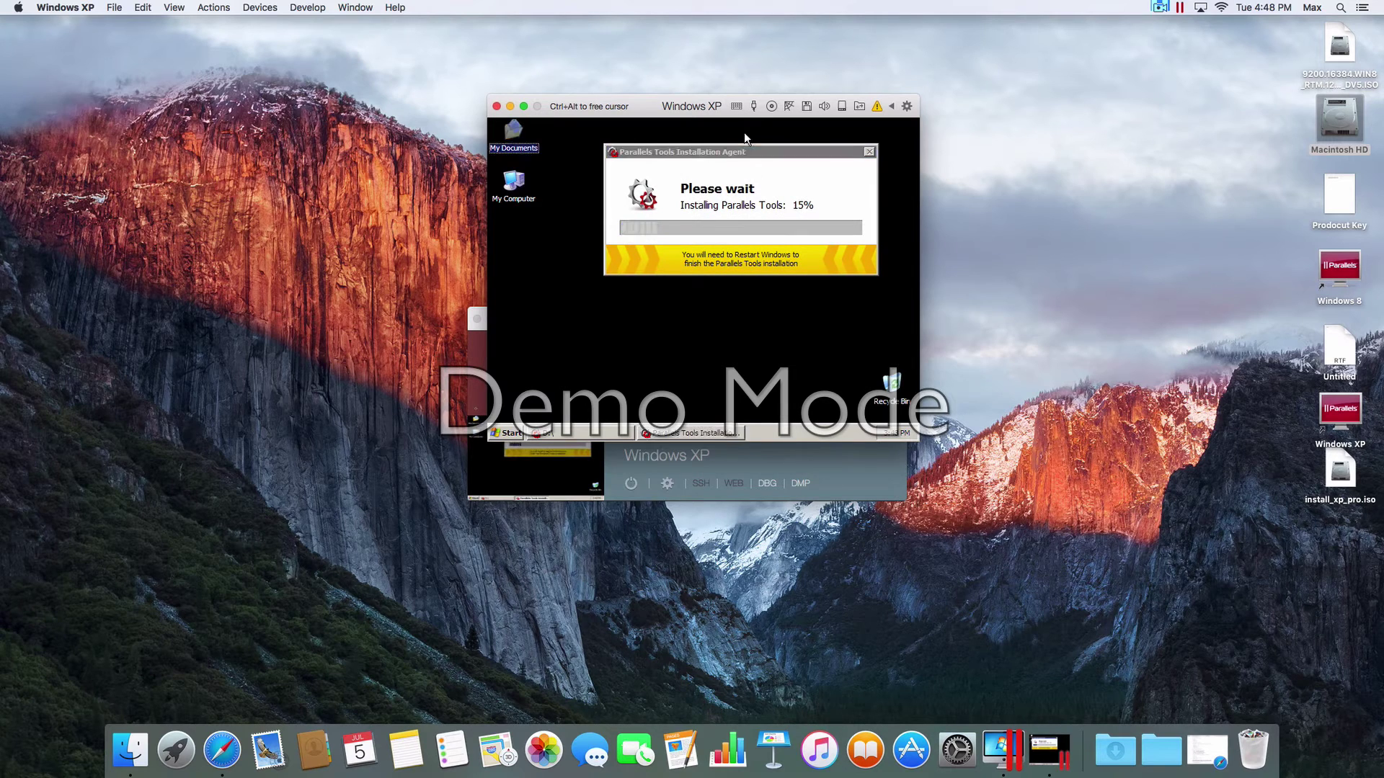
left_click(703, 163)
mouse_move(703, 157)
left_mouse_down()
mouse_move(688, 156)
mouse_move(679, 182)
mouse_move(714, 168)
left_mouse_up()
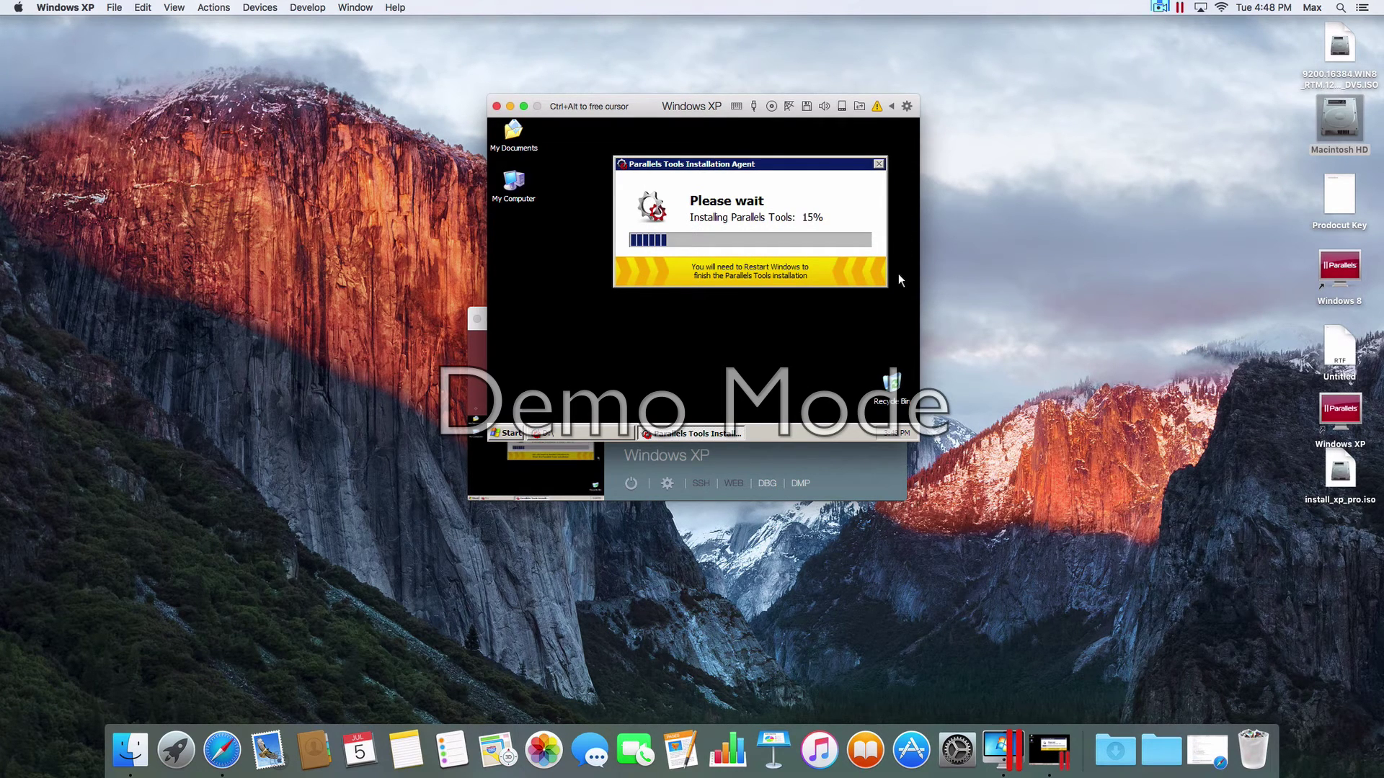
key("ctrl+alt")
left_click(1158, 7)
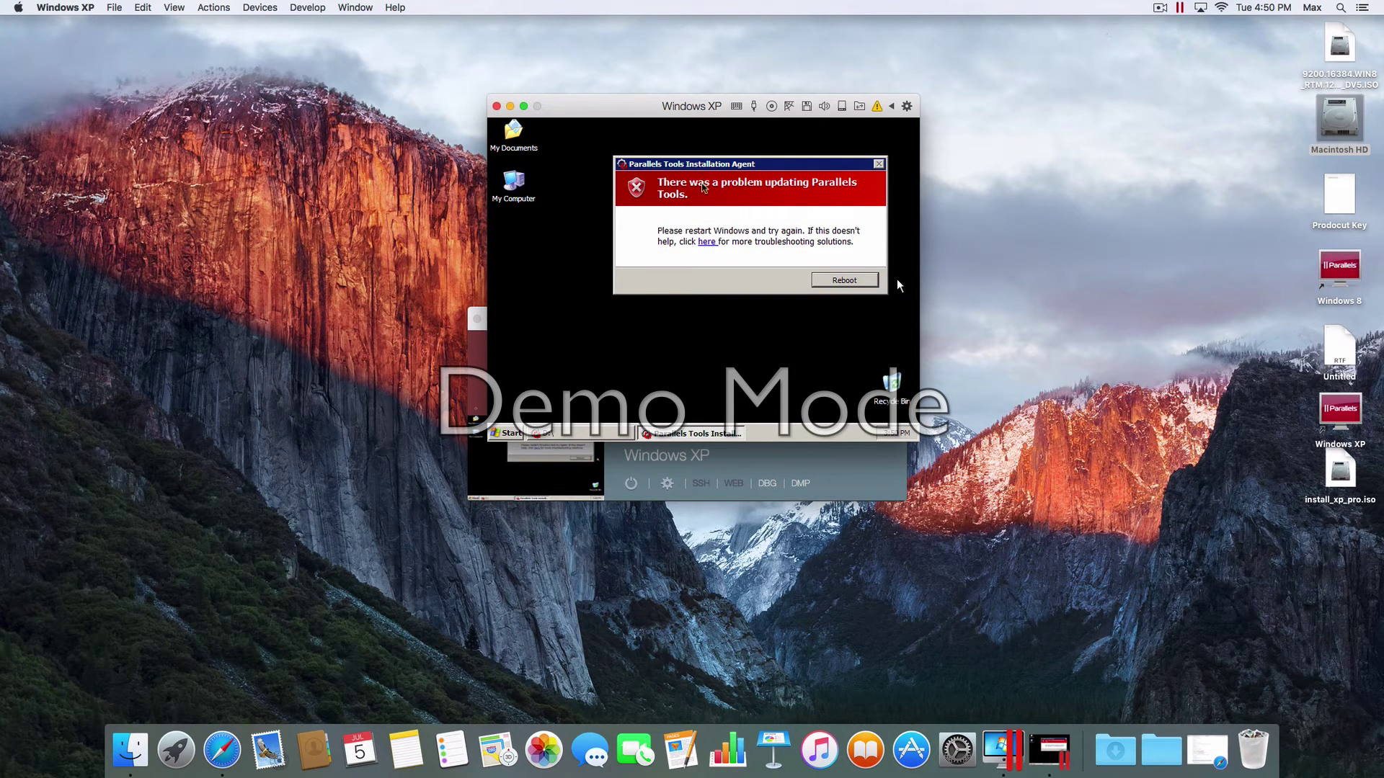
- Reboot Windows XP from the Parallels Tools Installation Agent
left_click(898, 280)
key("ctrl+alt")
left_click(212, 7)
left_click(212, 7)
left_click(749, 303)
left_click(845, 280)
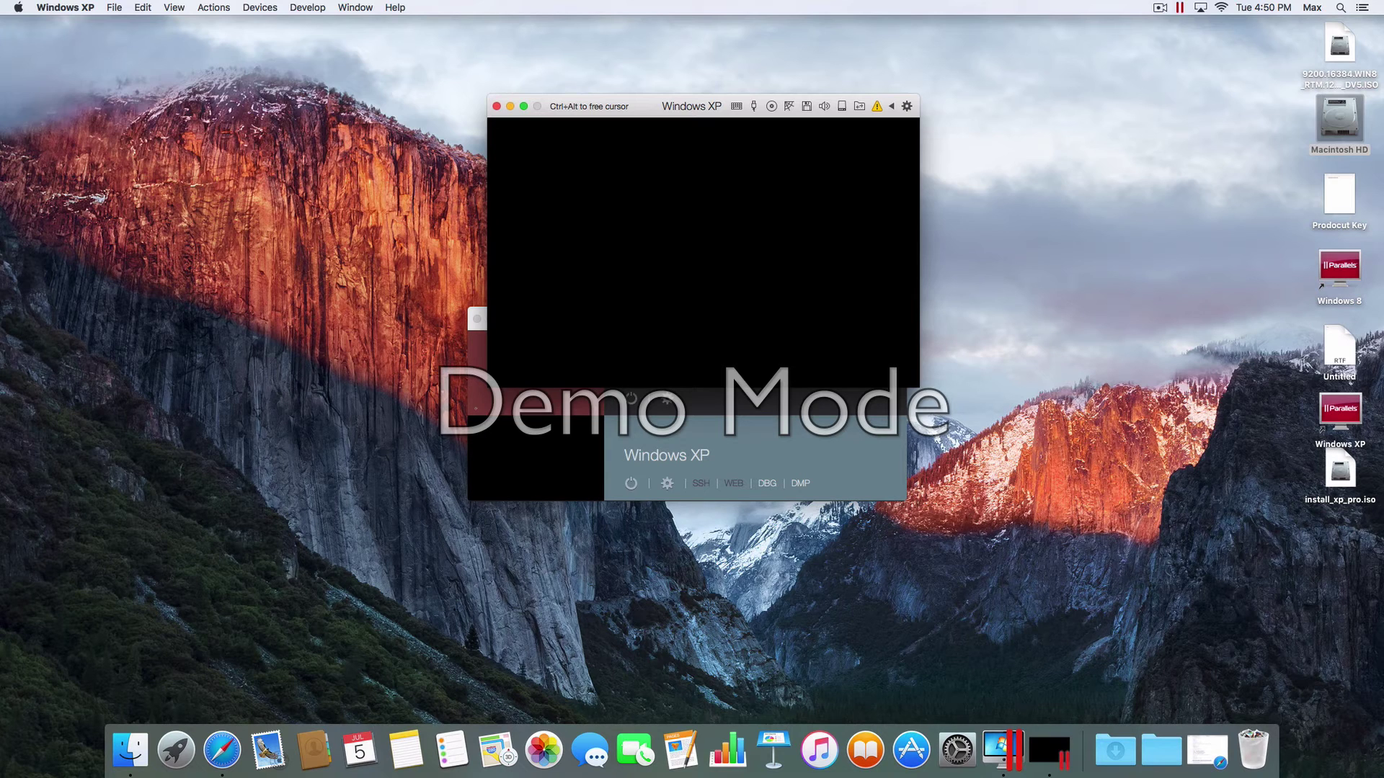
key("ctrl+alt")
left_click(1161, 7)
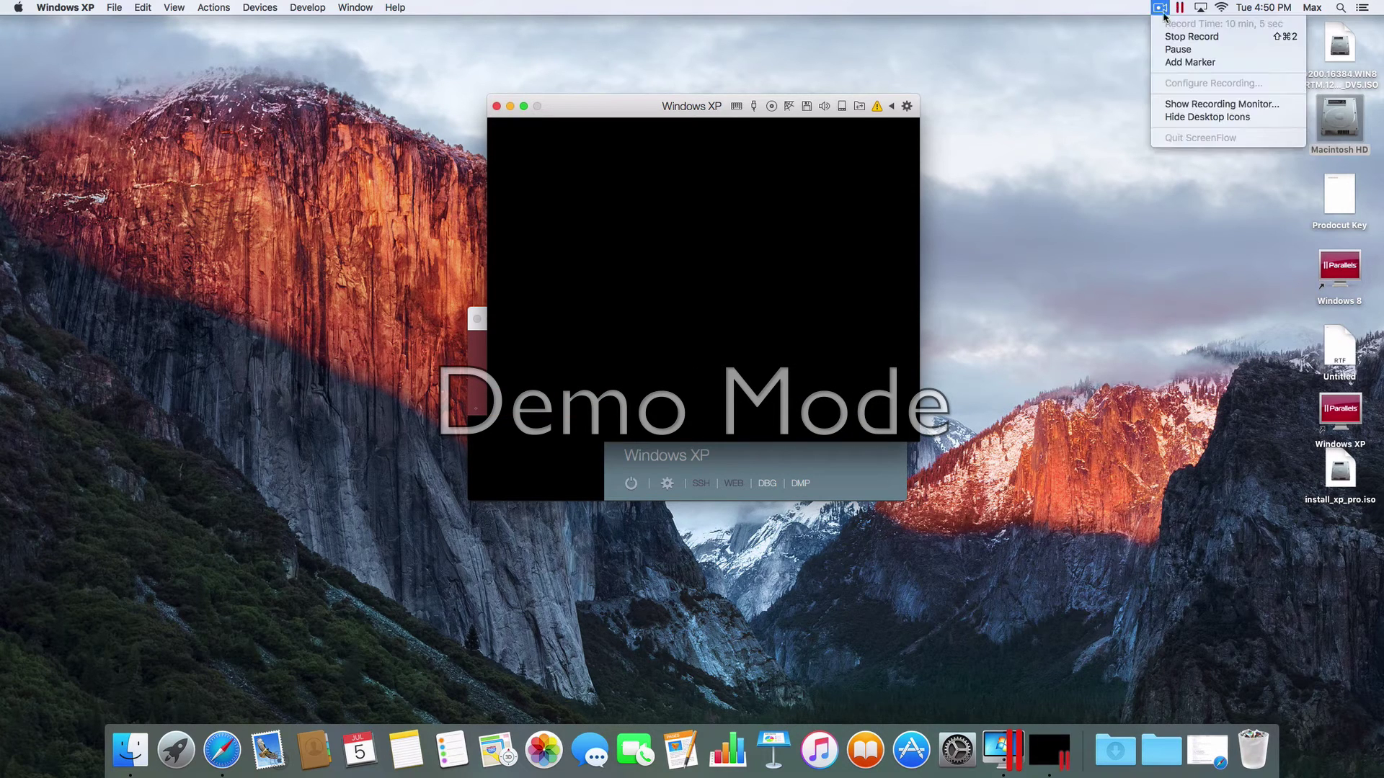
left_click(1166, 49)
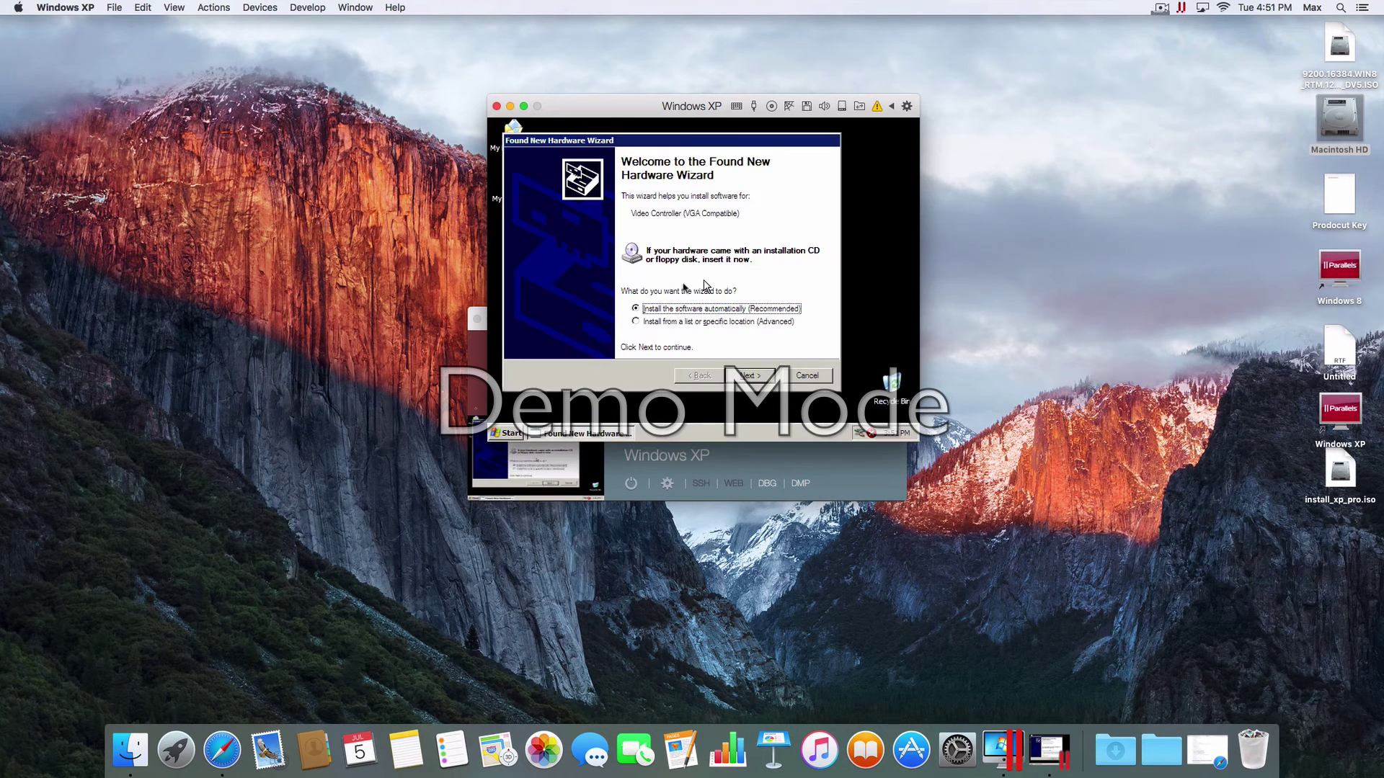
- Run the automatic software search for the video controller in the Found New Hardware Wizard and dismiss the wizard
left_click(705, 285)
left_click(750, 375)
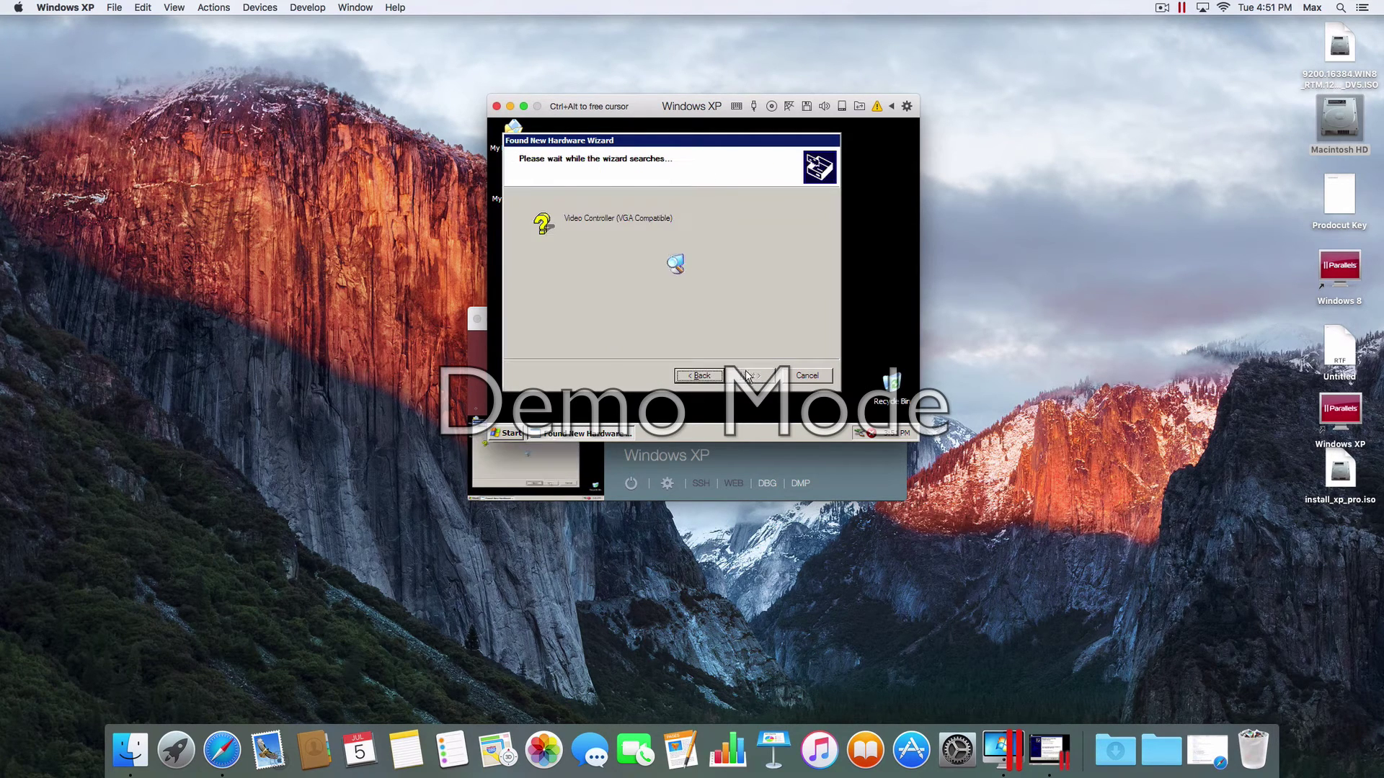
left_click(751, 376)
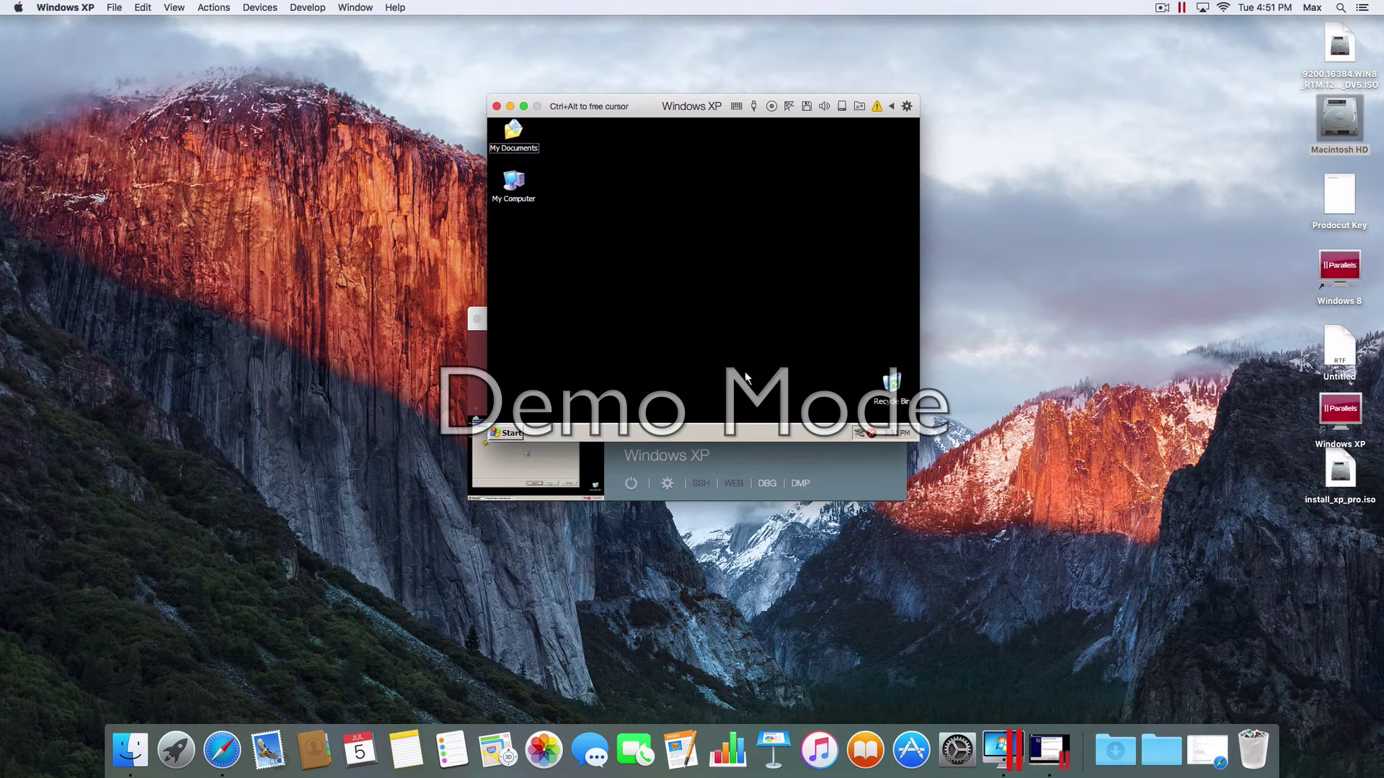
left_click(829, 393)
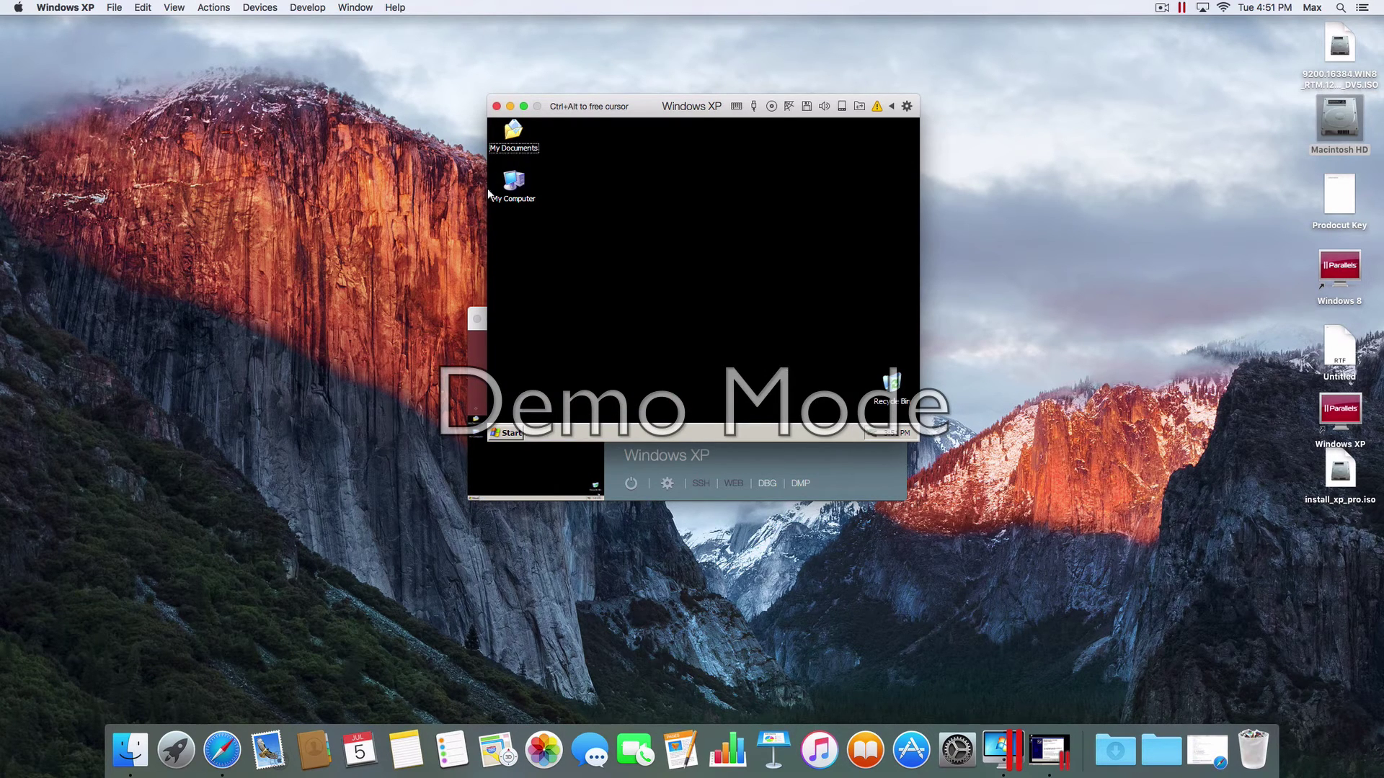
- Request the Parallels Tools installation again and open the Parallels Tools disc (D:) in Windows XP
key("ctrl+alt")
left_click(276, 7)
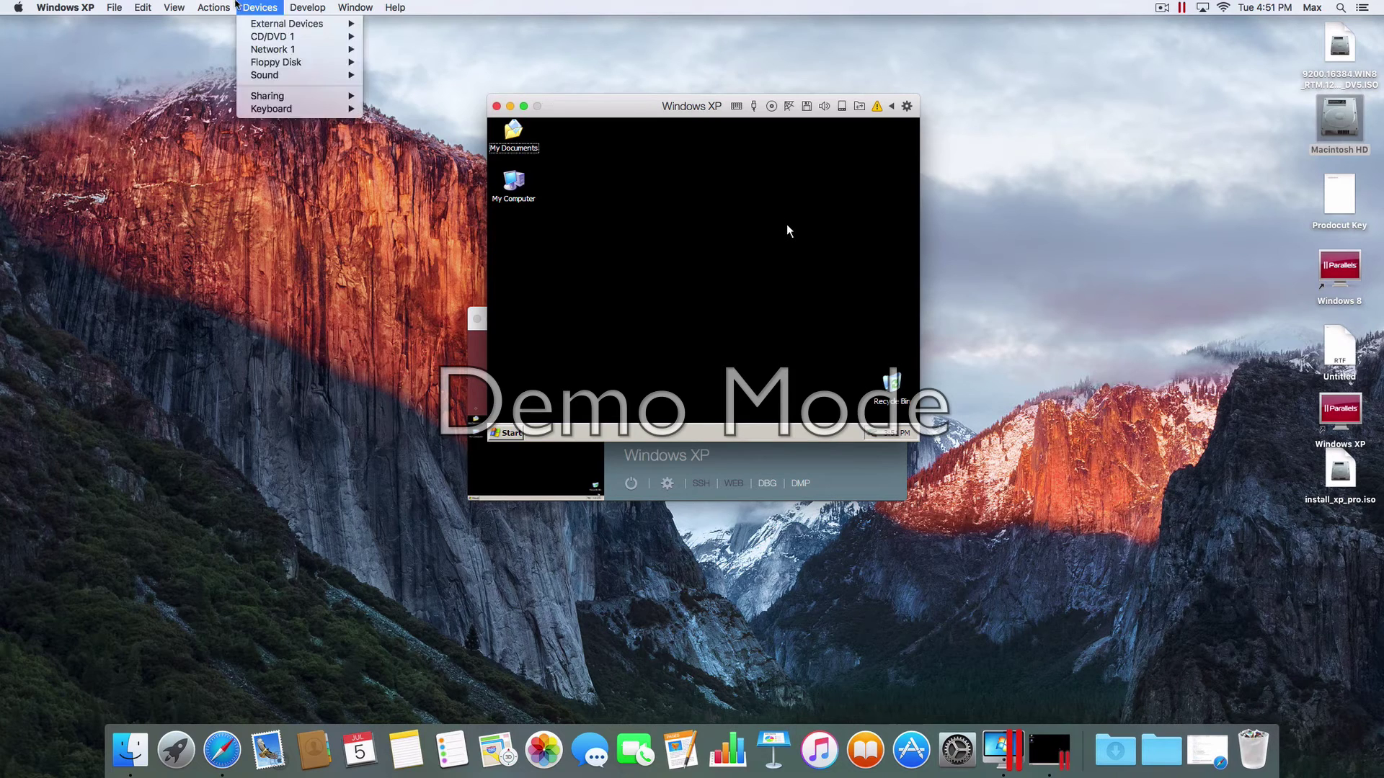
left_click(253, 212)
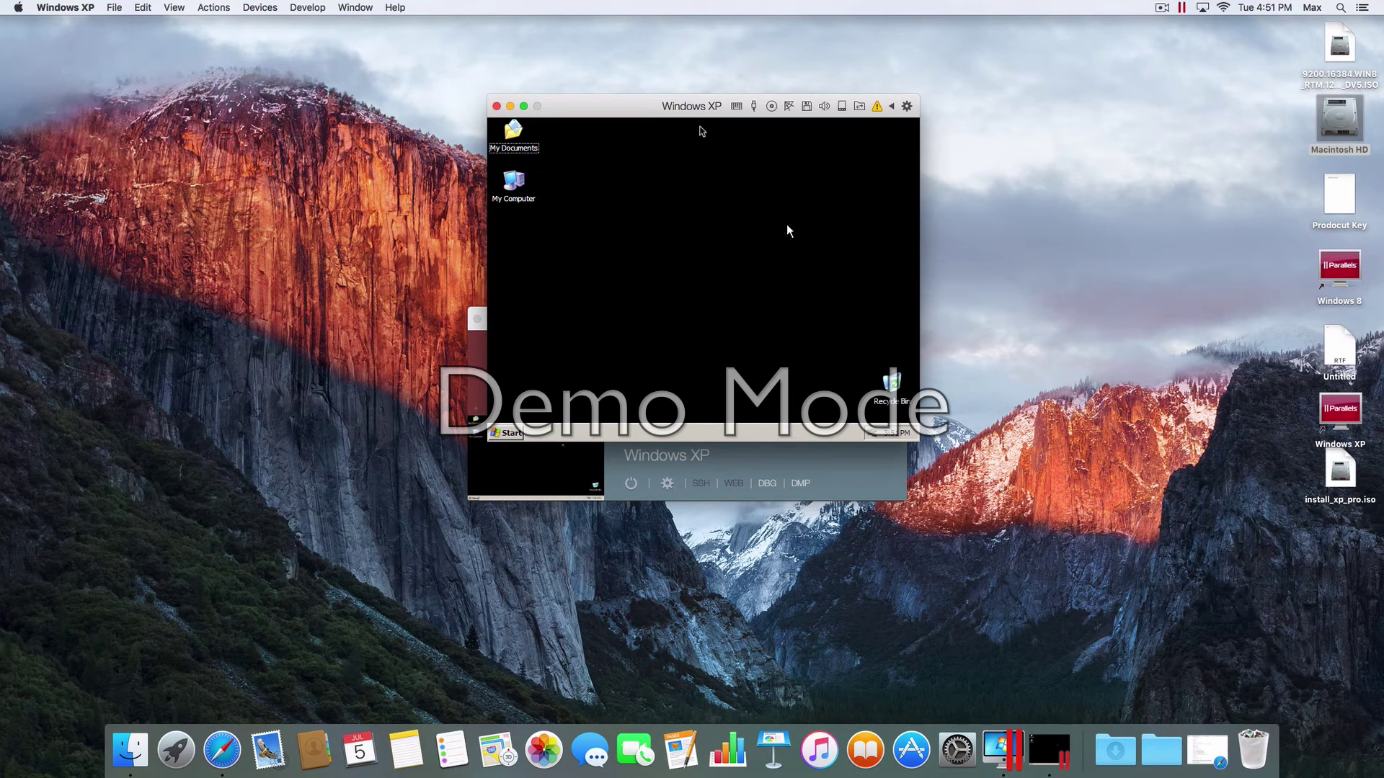
left_click(787, 229)
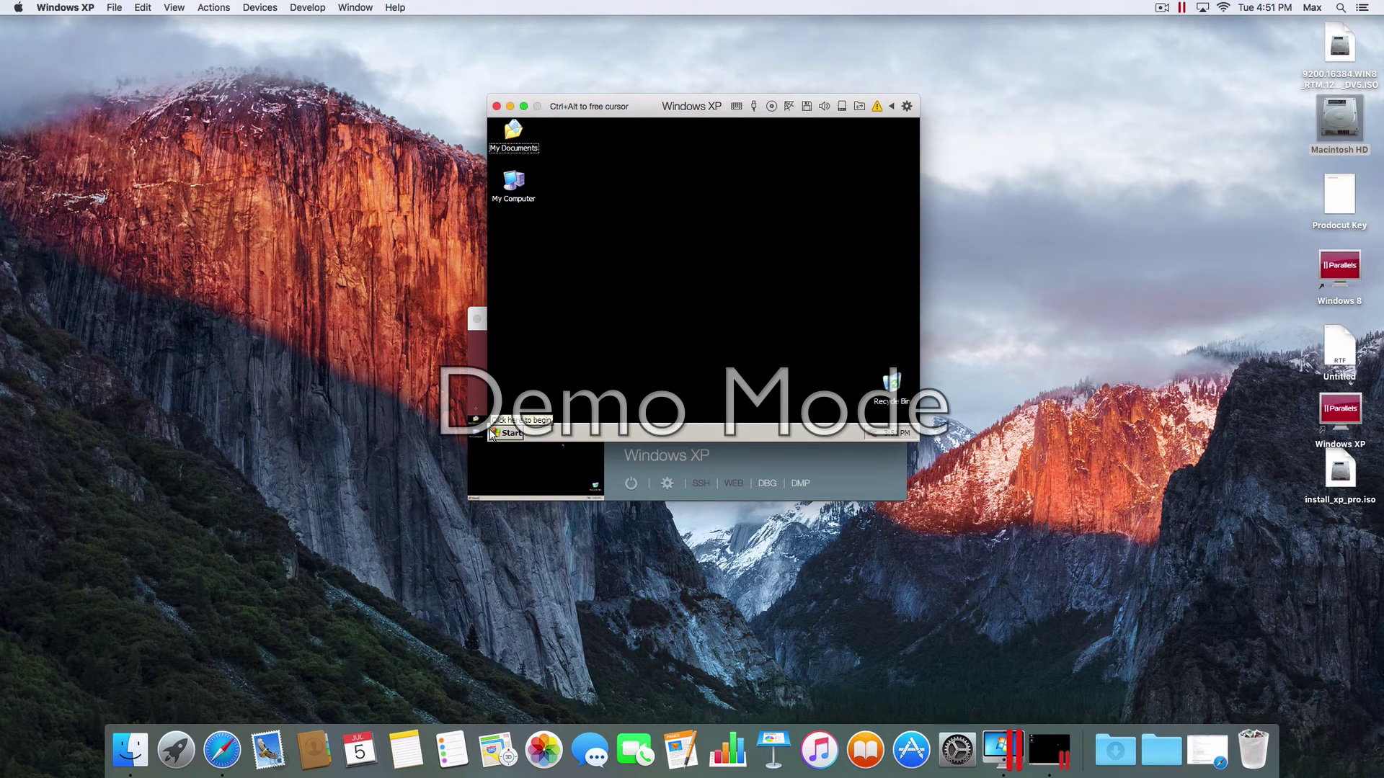
left_click(516, 433)
mouse_move(703, 258)
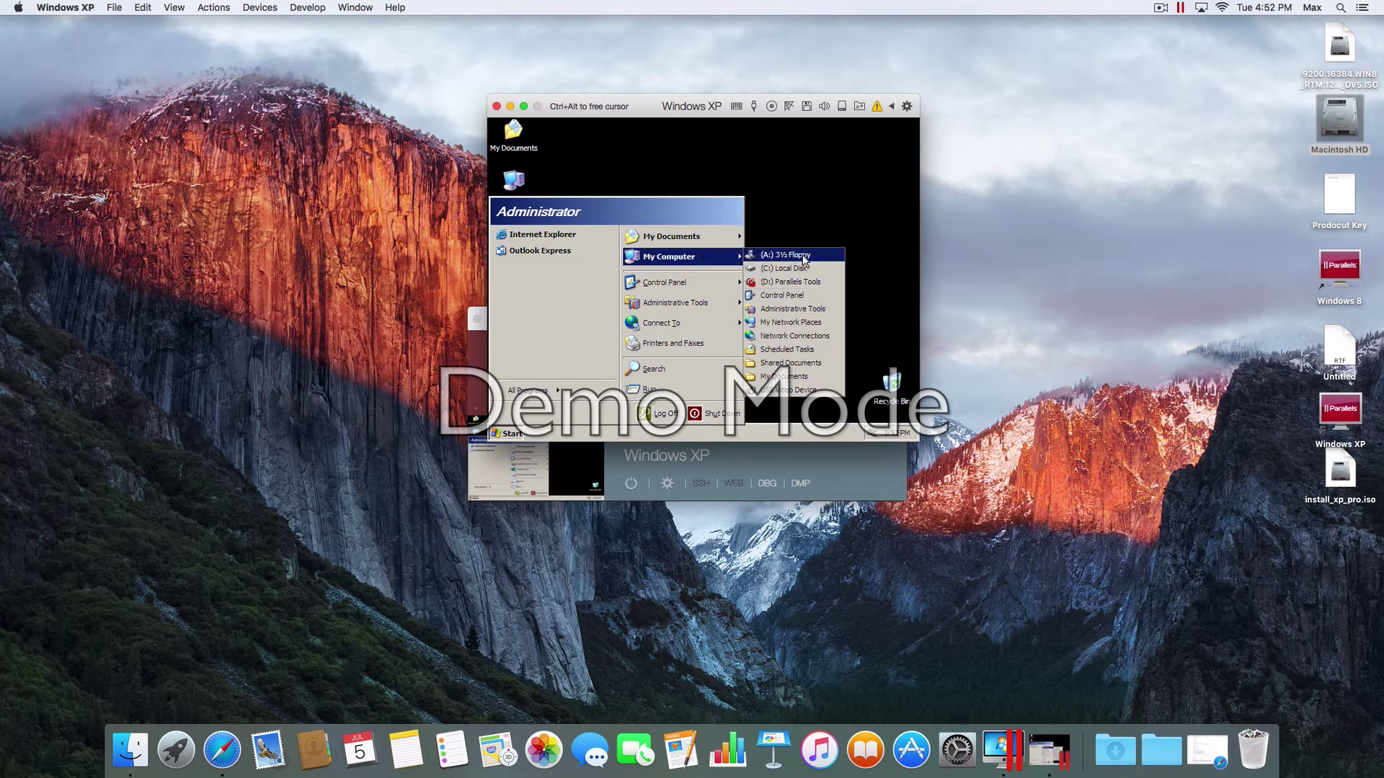
left_click(803, 286)
- Start the Parallels Tools installation again with Autorun.exe and minimize the D: window
double_click(544, 211)
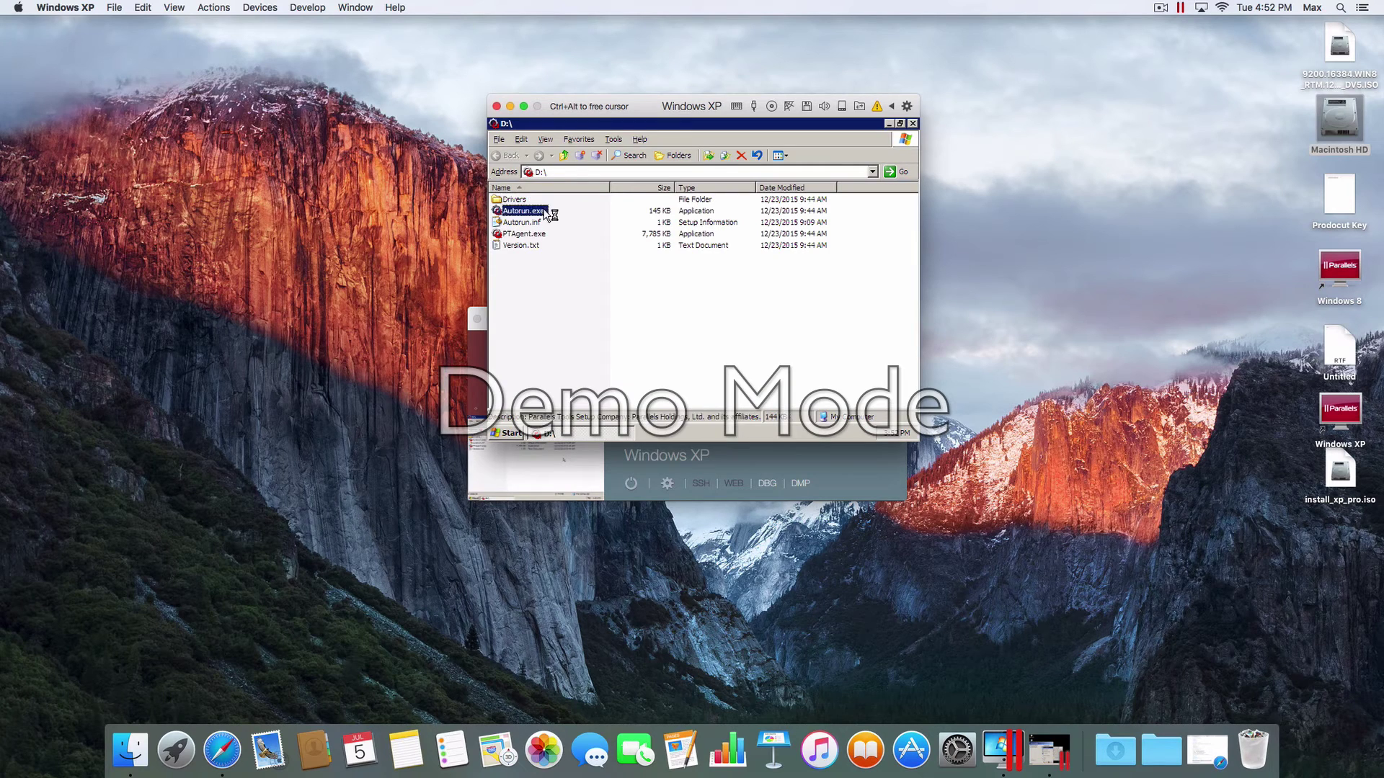
left_click(887, 123)
key("ctrl+alt")
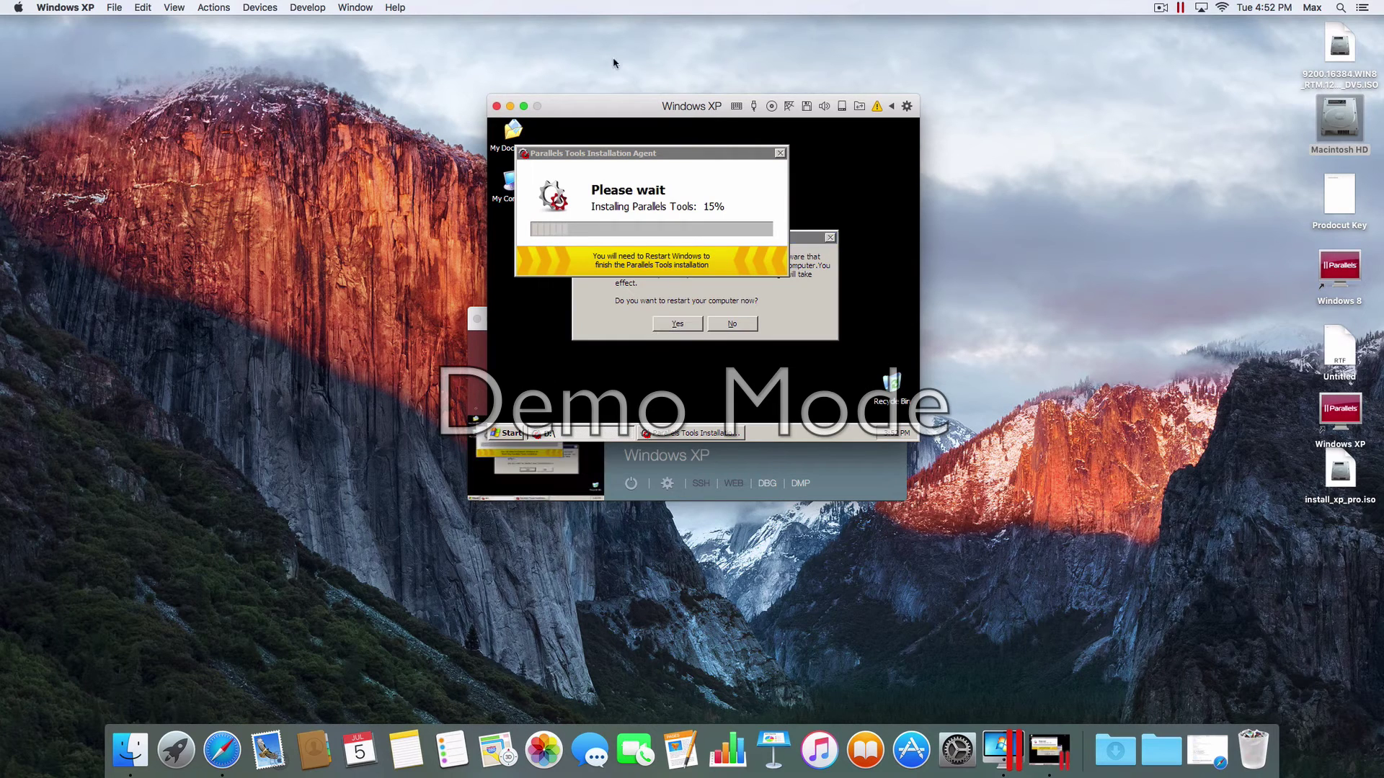
left_click(1160, 8)
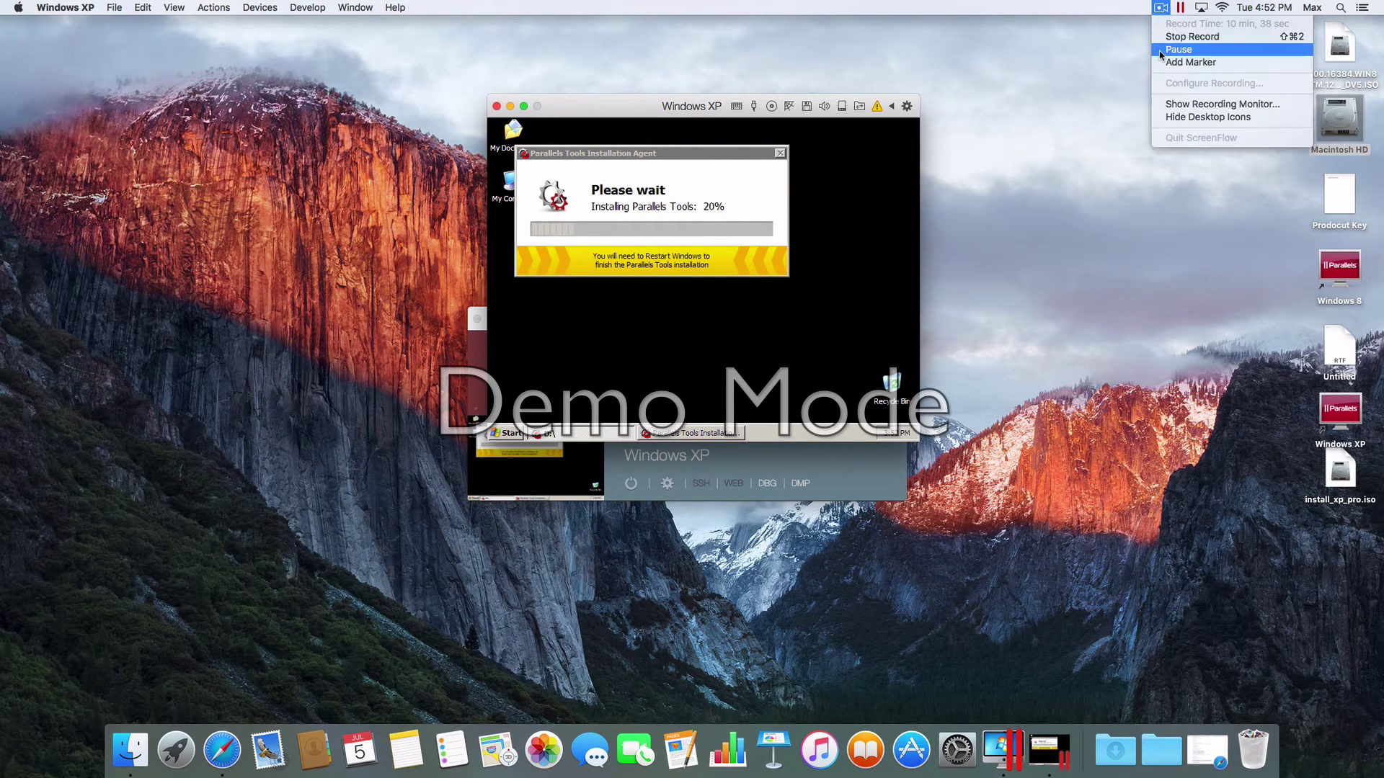
left_click(1159, 48)
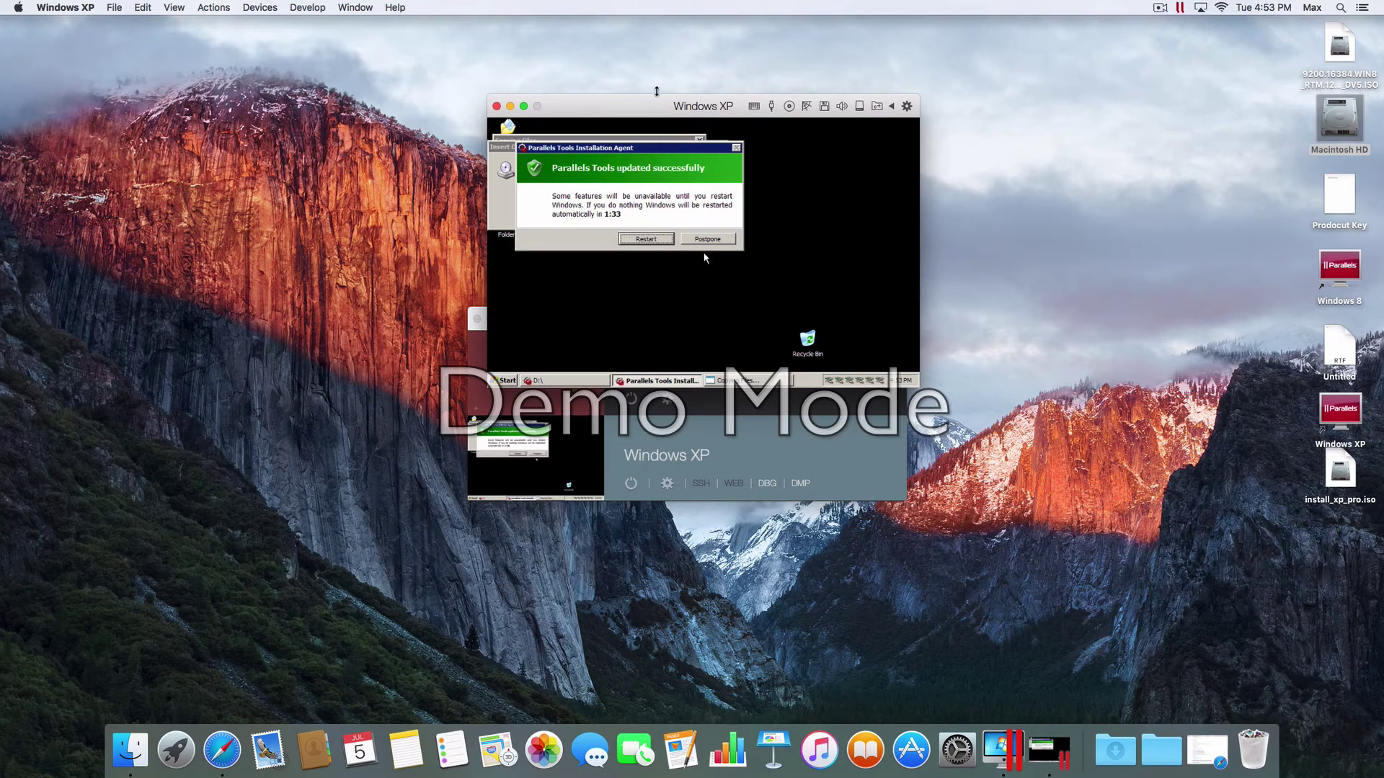
- Restart Windows XP from the installation agent to complete the Parallels Tools installation
left_click(704, 258)
mouse_move(589, 156)
left_mouse_down()
mouse_move(859, 158)
mouse_move(602, 166)
left_mouse_up()
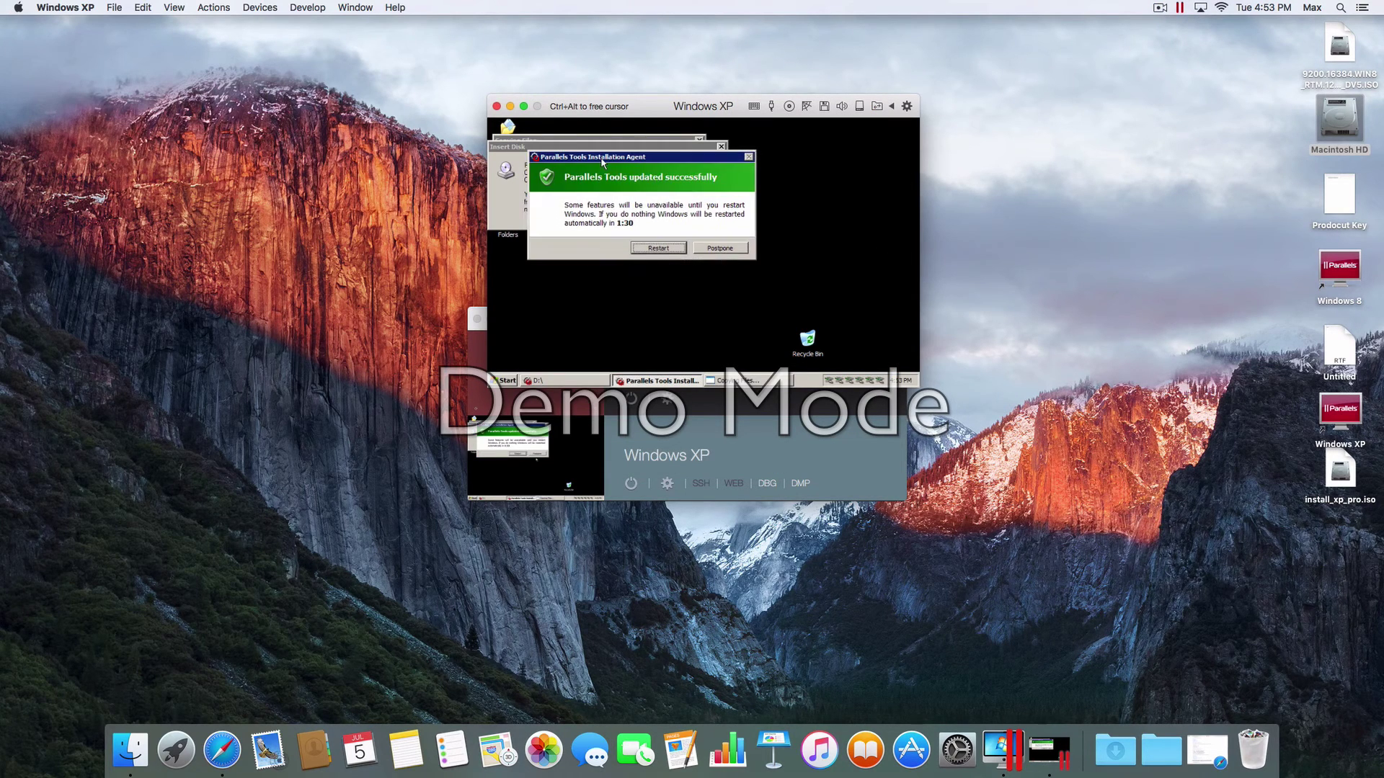
left_click(661, 249)
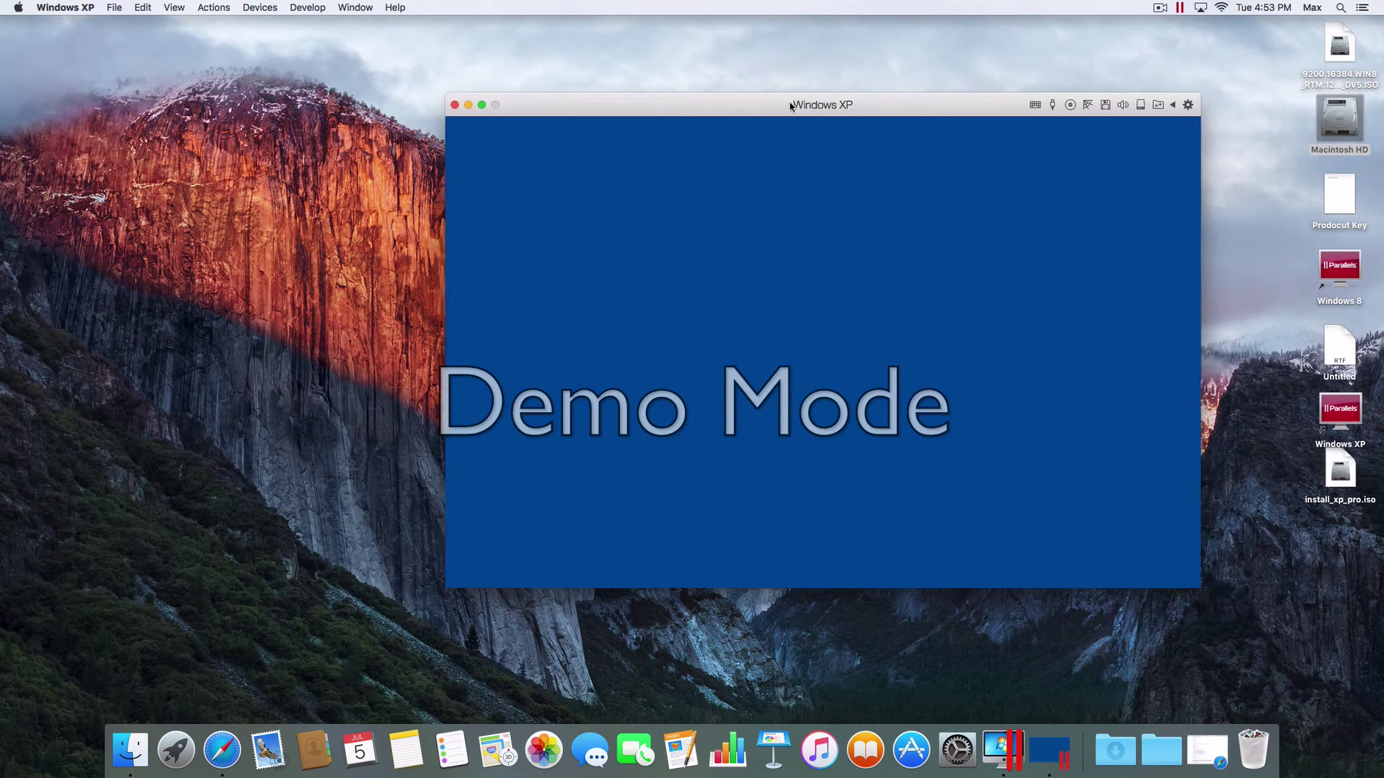
left_click(1160, 9)
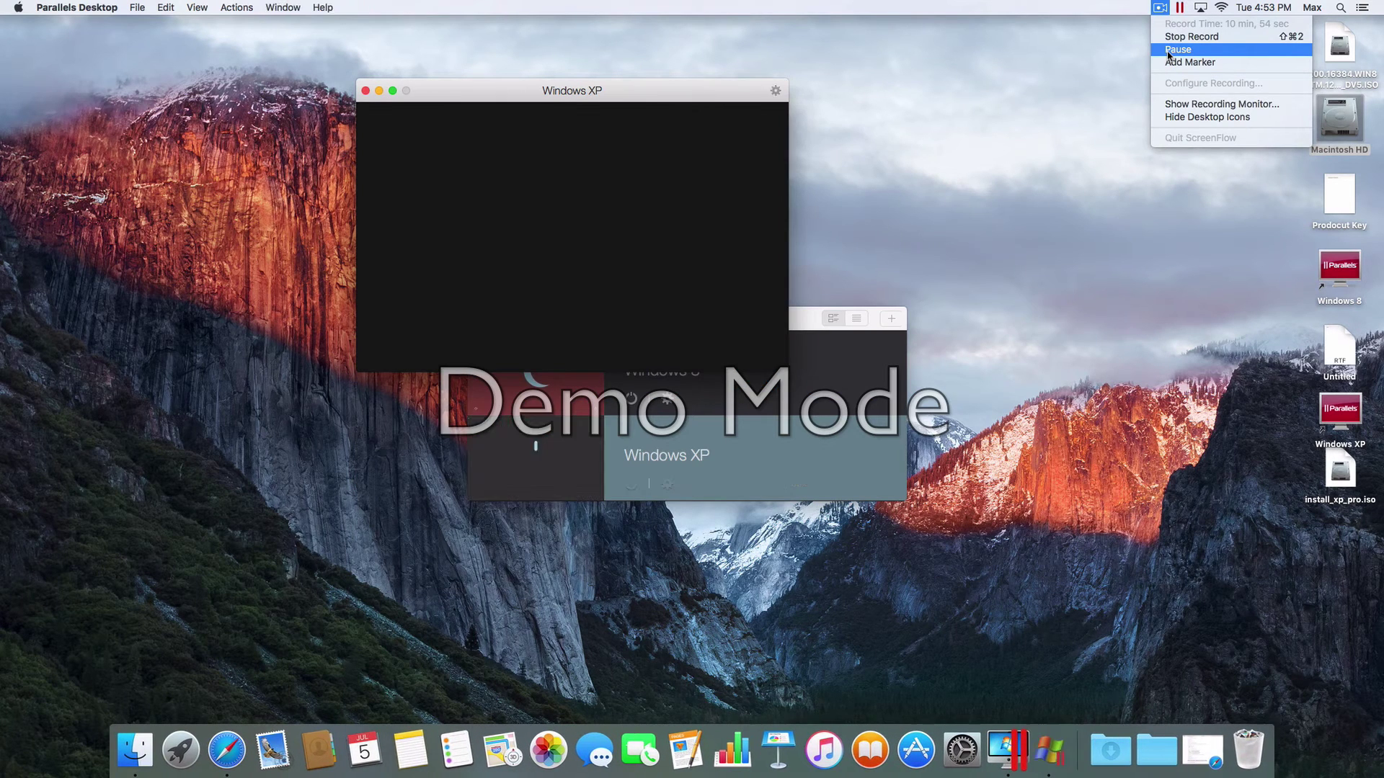
left_click(1168, 51)
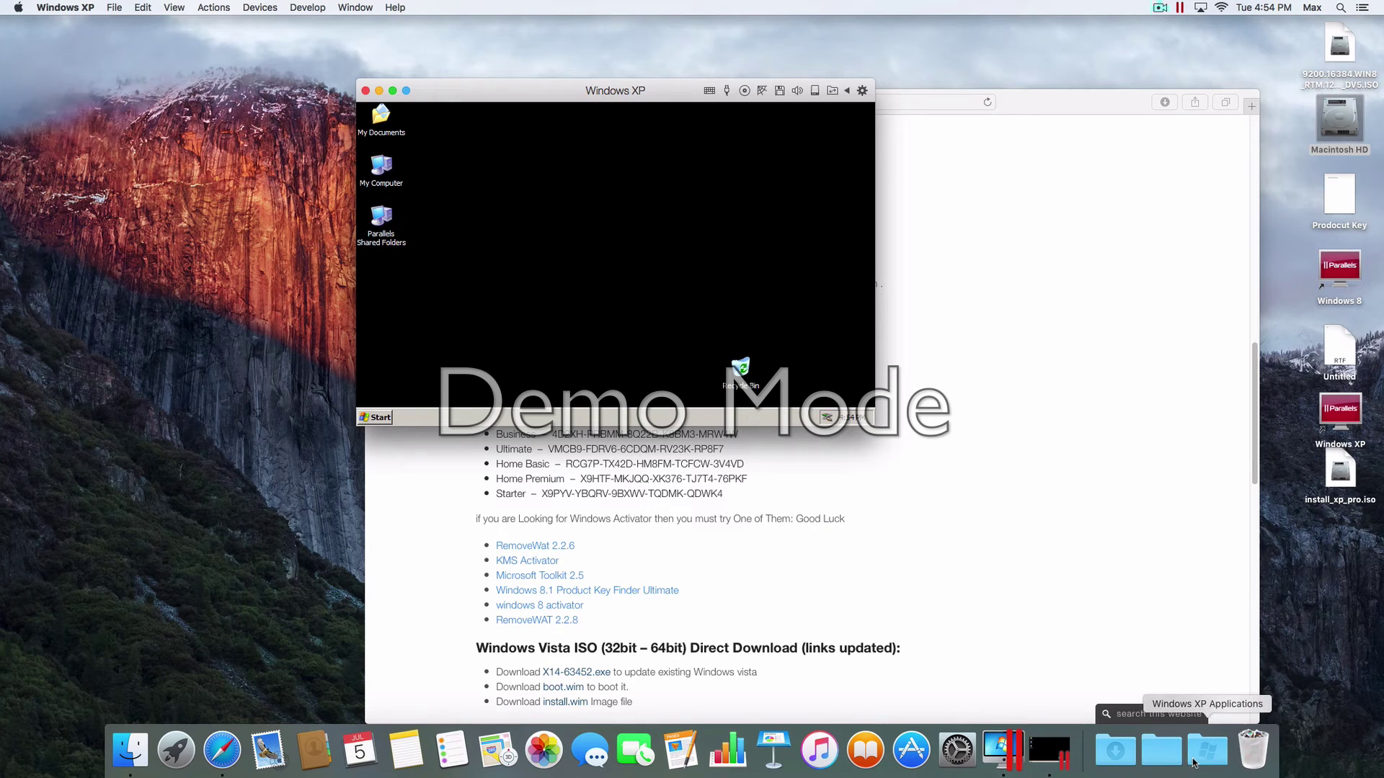
- Display the contents of the Windows XP Applications folder in the Mac's Dock
left_click(1208, 757)
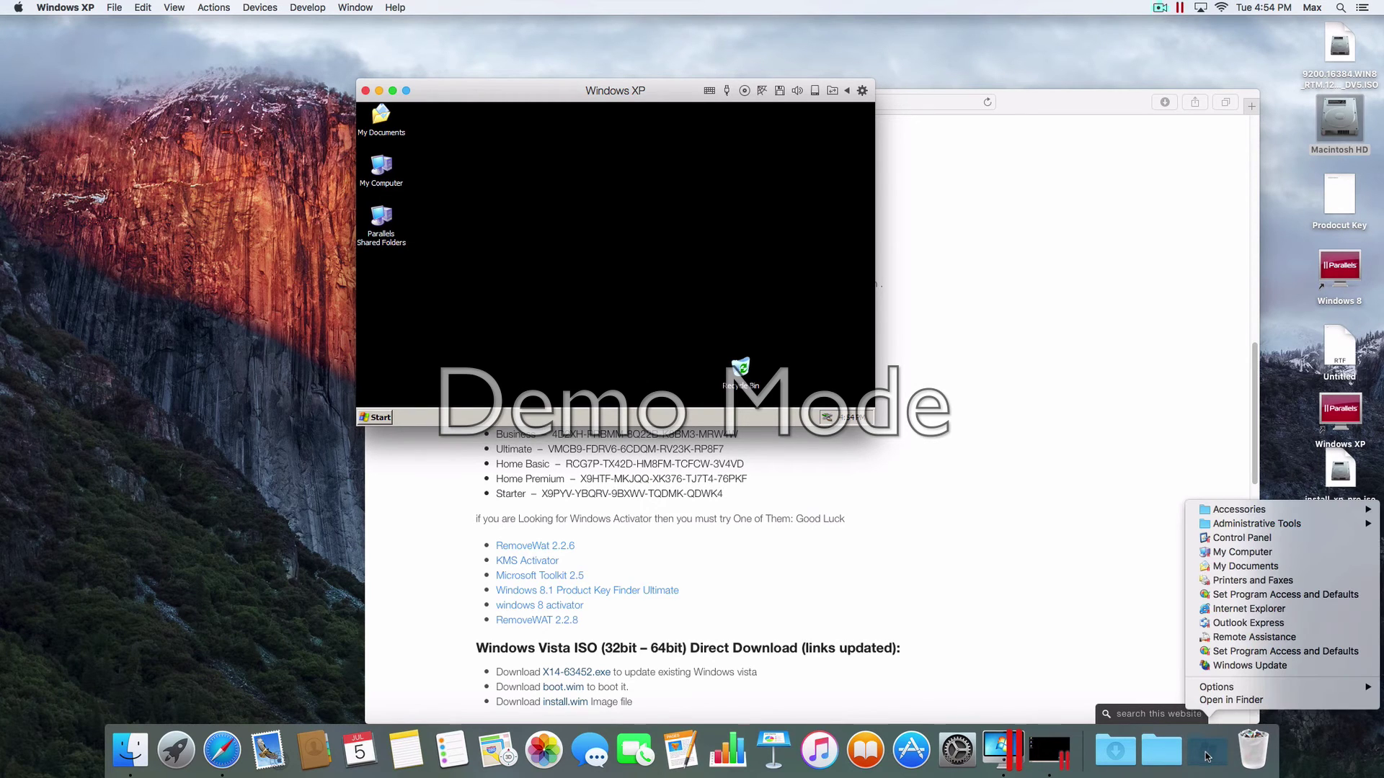
- Open Internet Explorer in Windows XP and accept the alert about viewing pages over a secure connection
left_click(1207, 756)
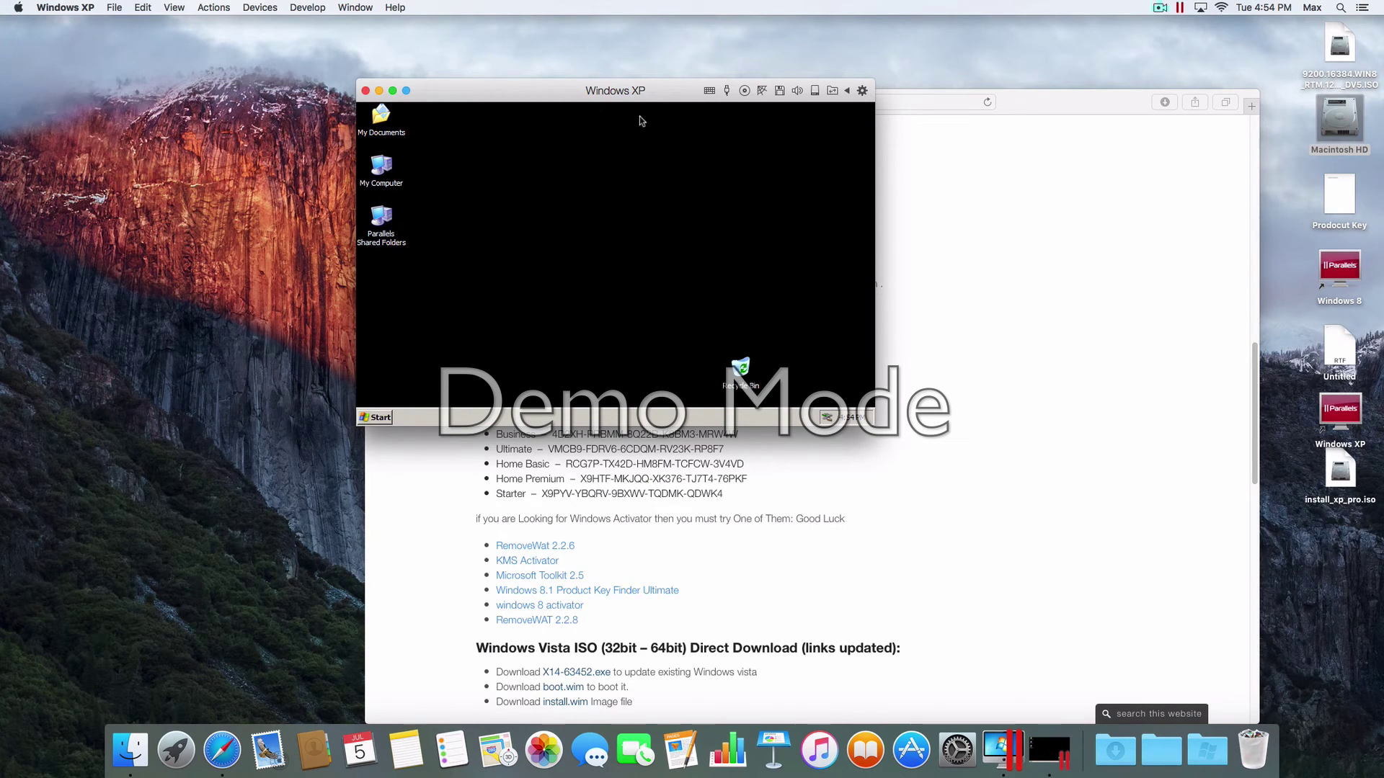
left_click_drag(638, 105, 631, 89)
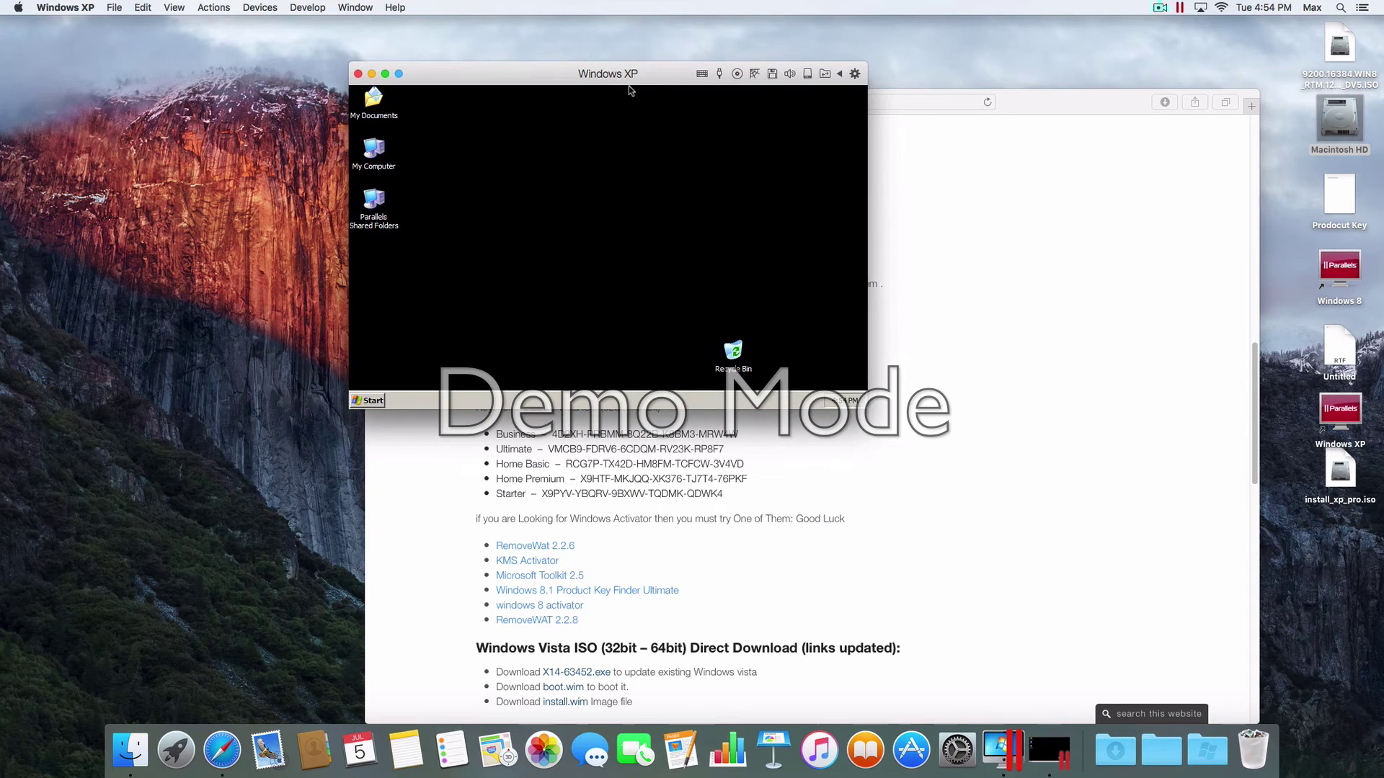
left_click(515, 182)
left_click(367, 401)
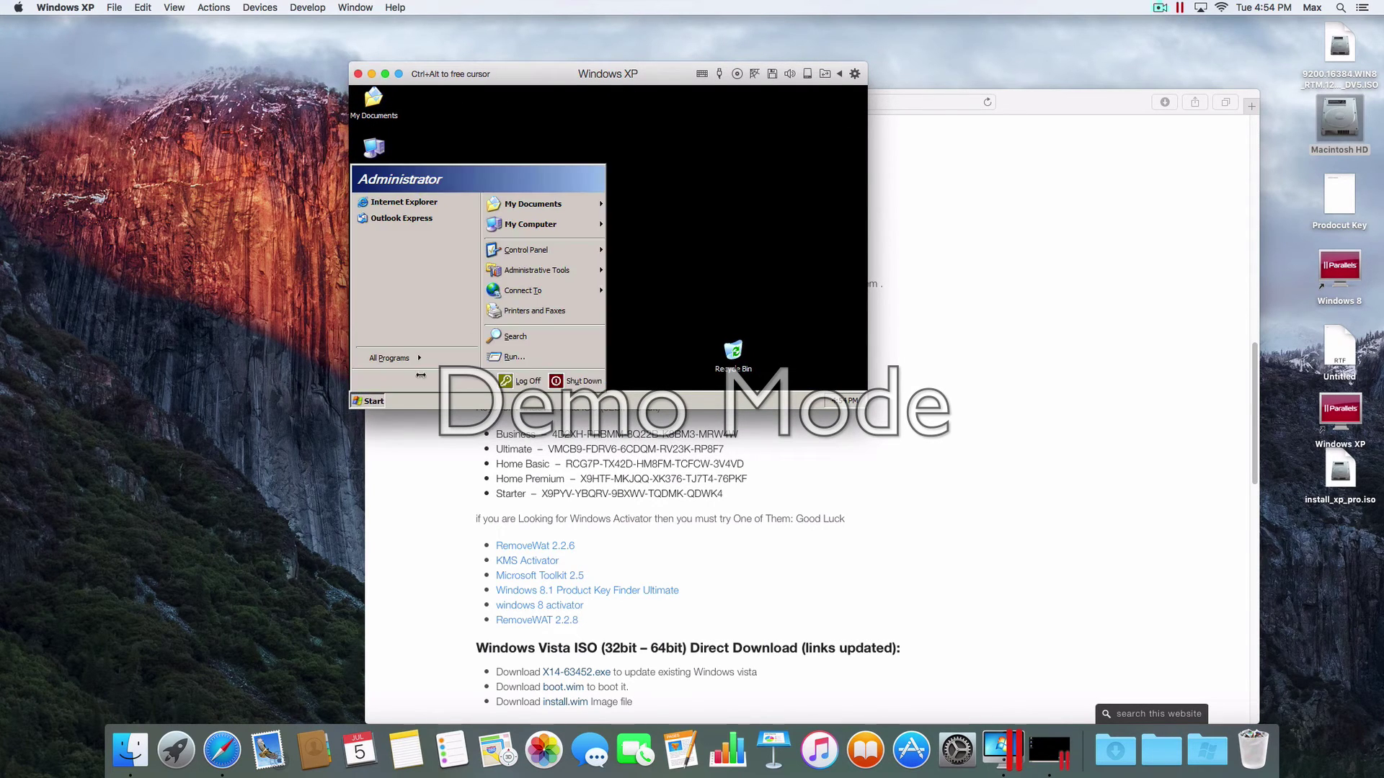
left_click(522, 123)
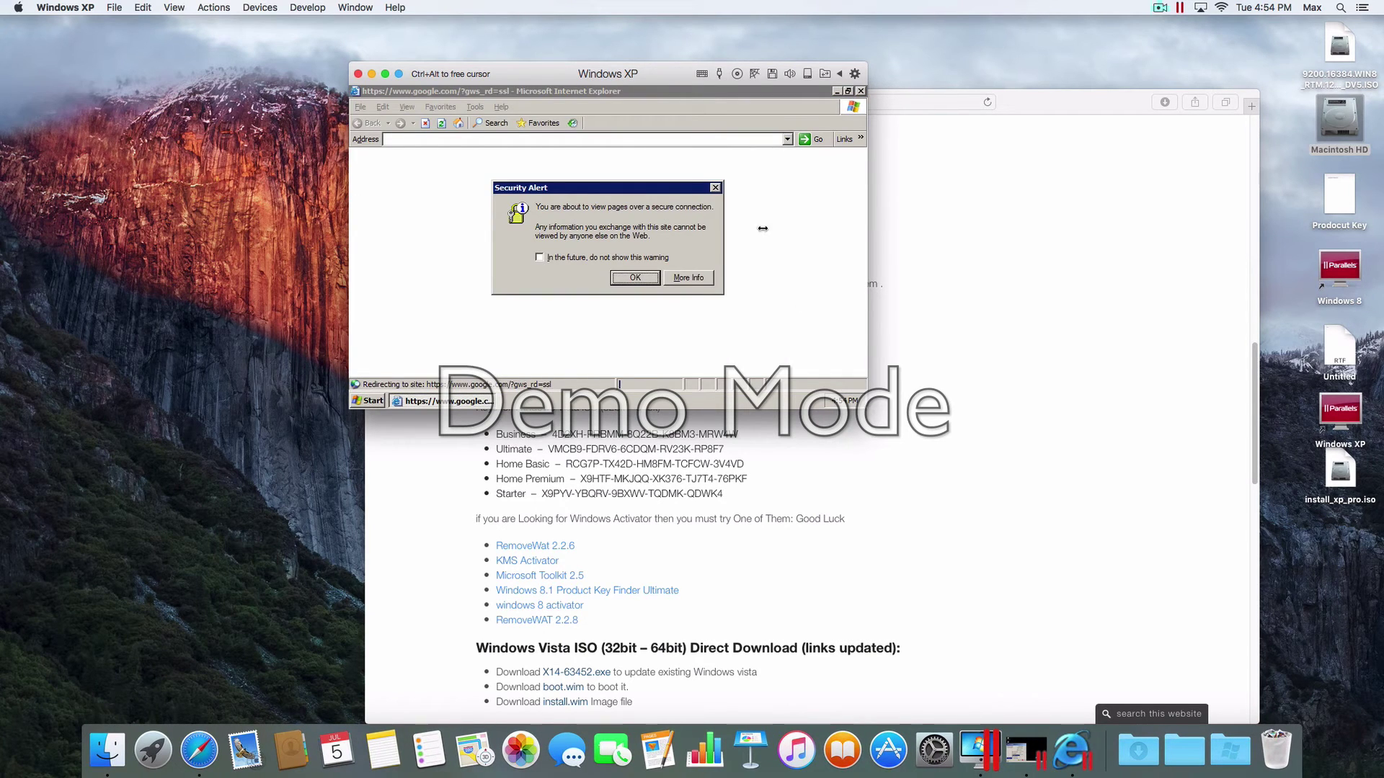
left_click(636, 281)
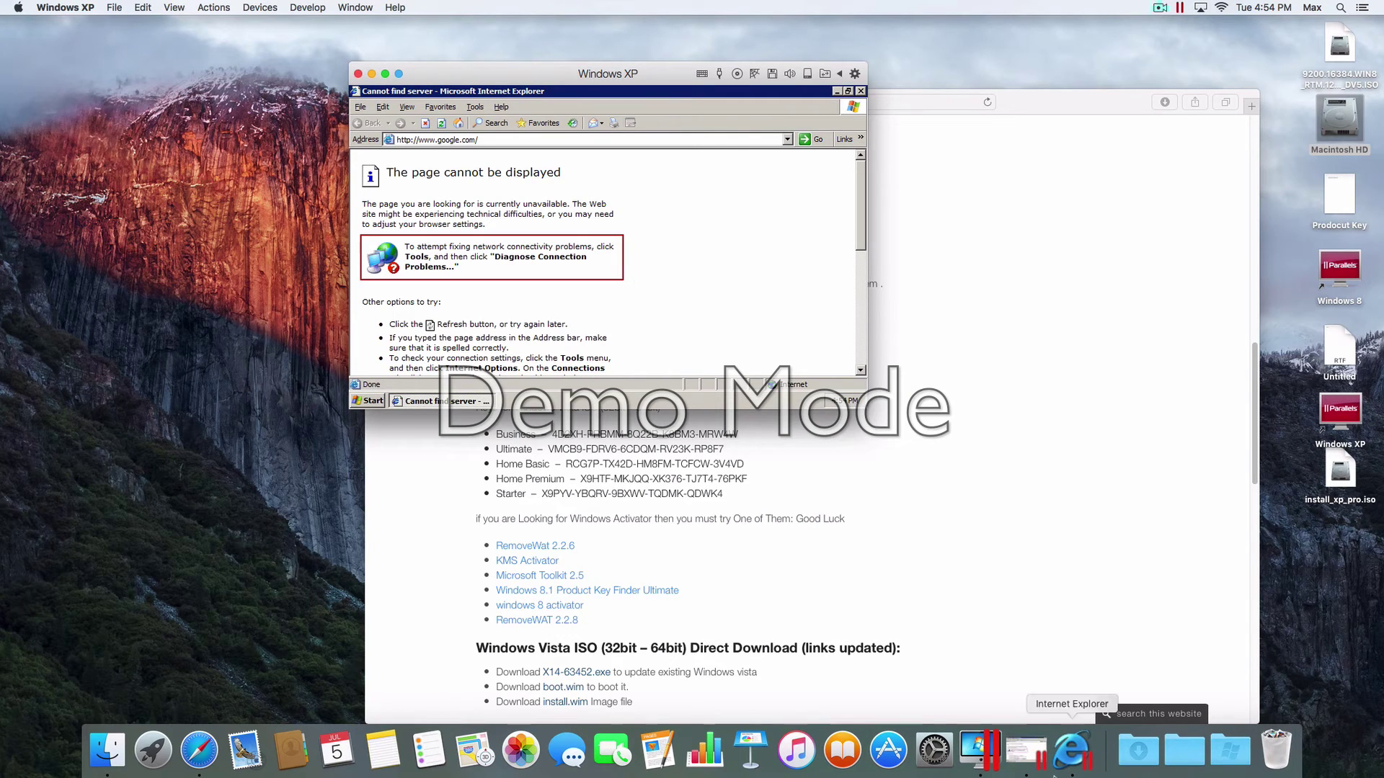
- View the Dock options for Internet Explorer and Windows XP, and switch the virtual machine to Coherence view
right_click(1078, 762)
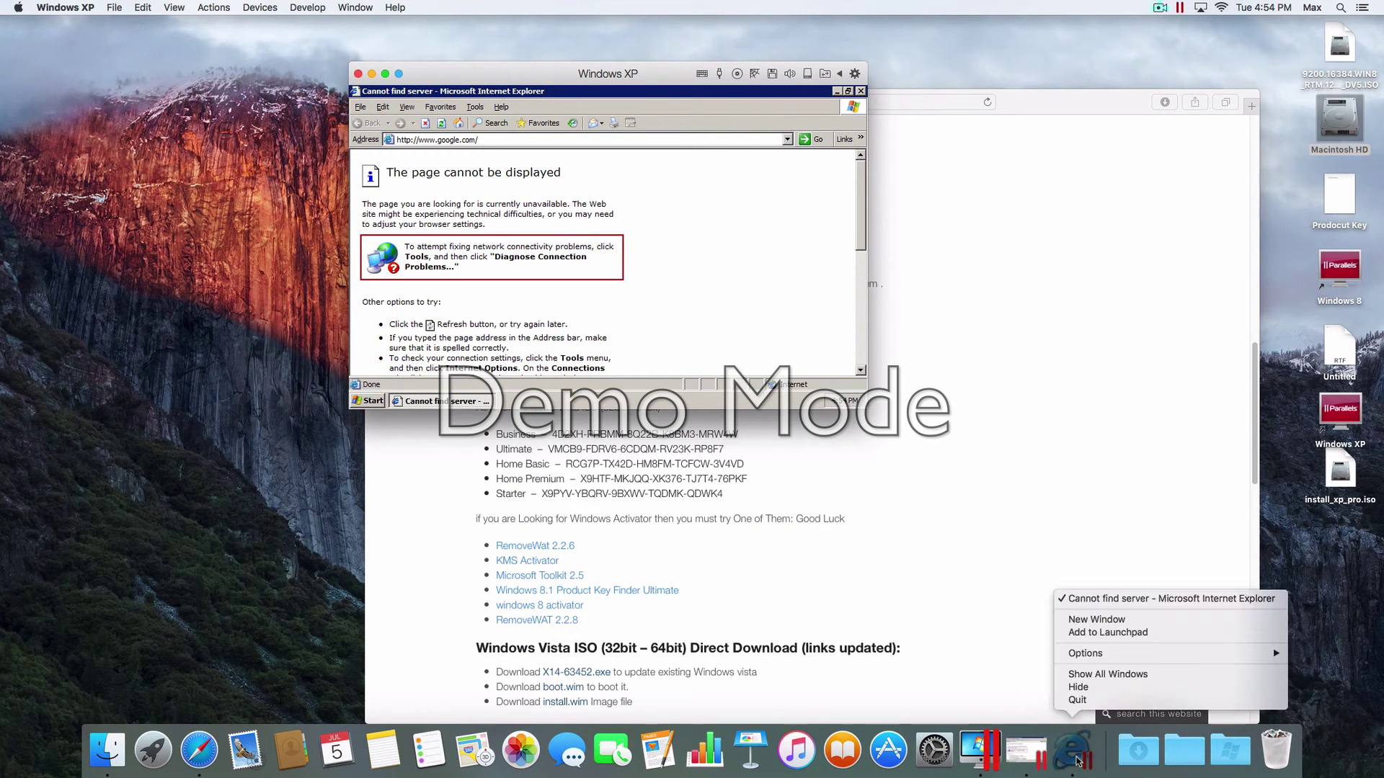
left_click(1086, 758)
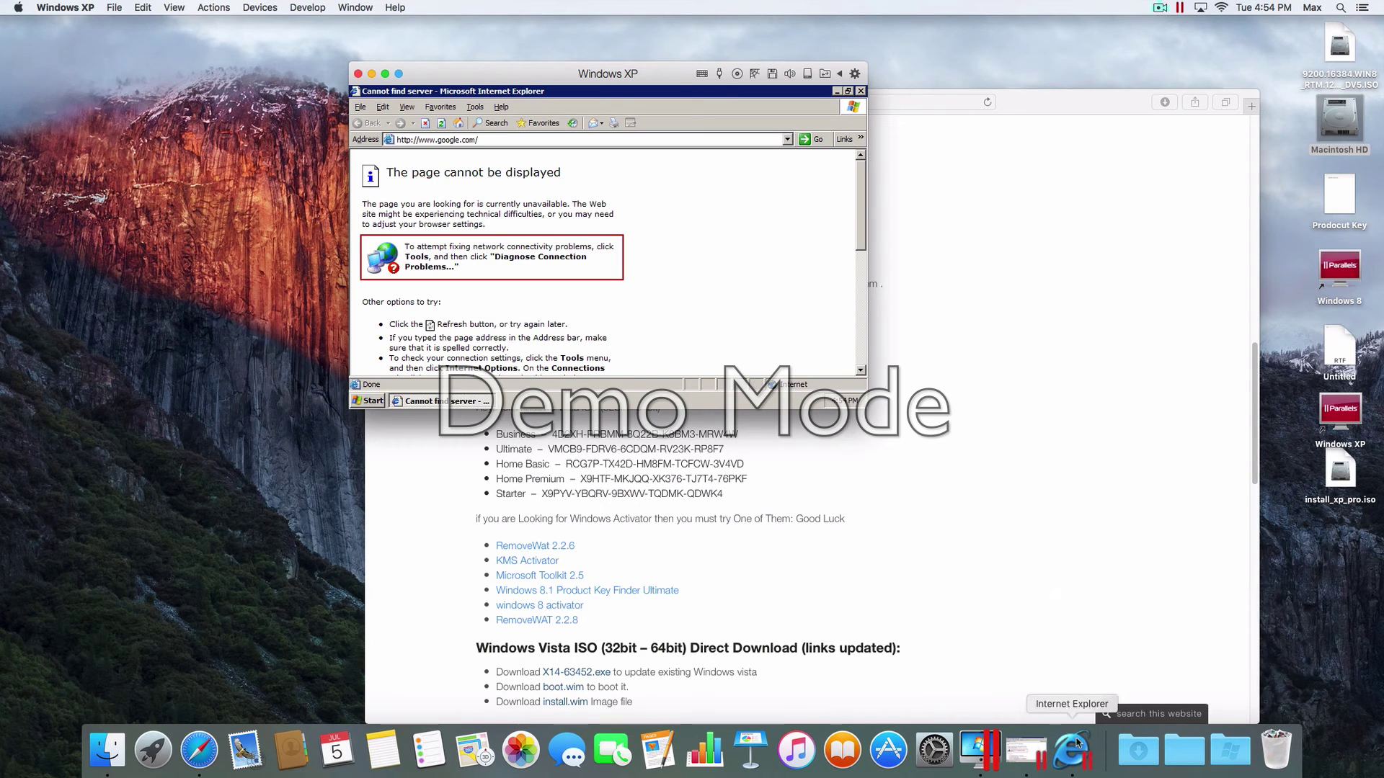
right_click(1026, 753)
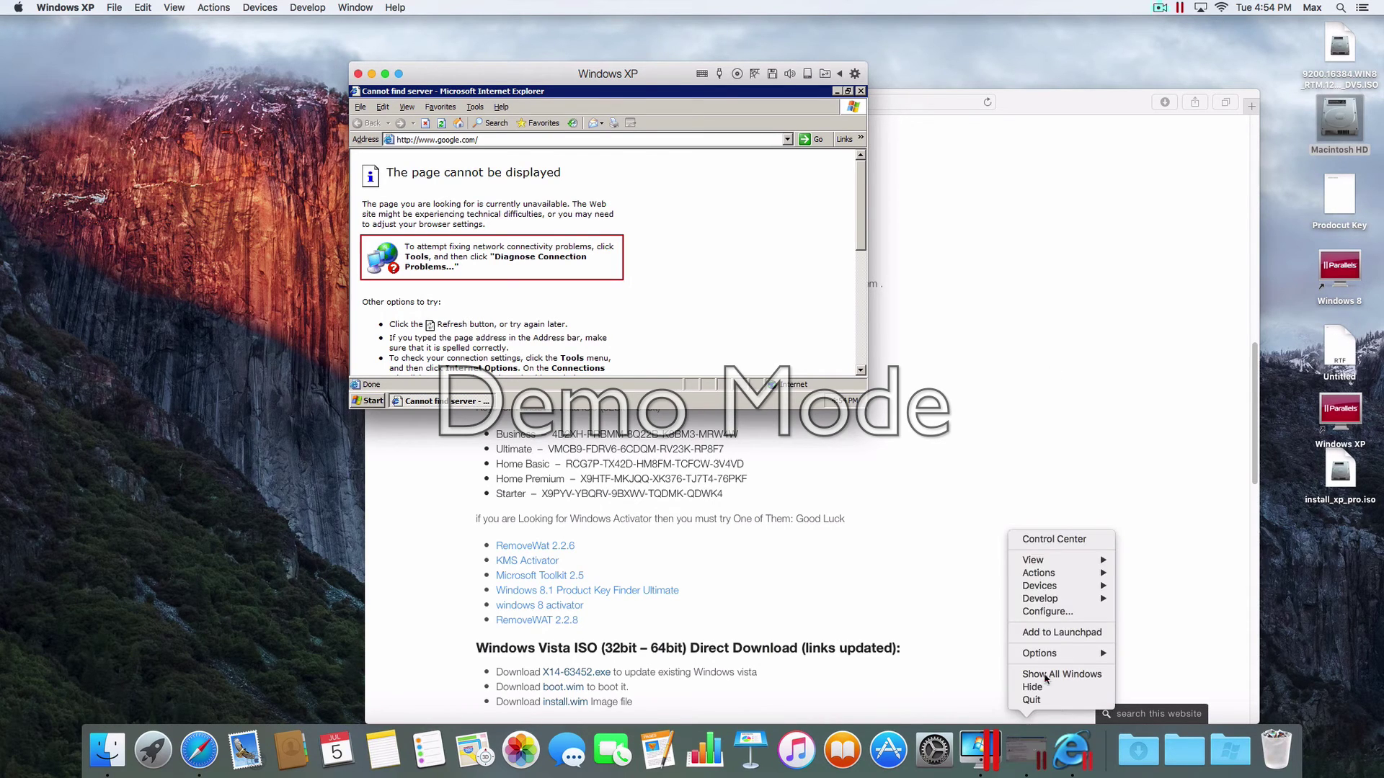
mouse_move(1062, 575)
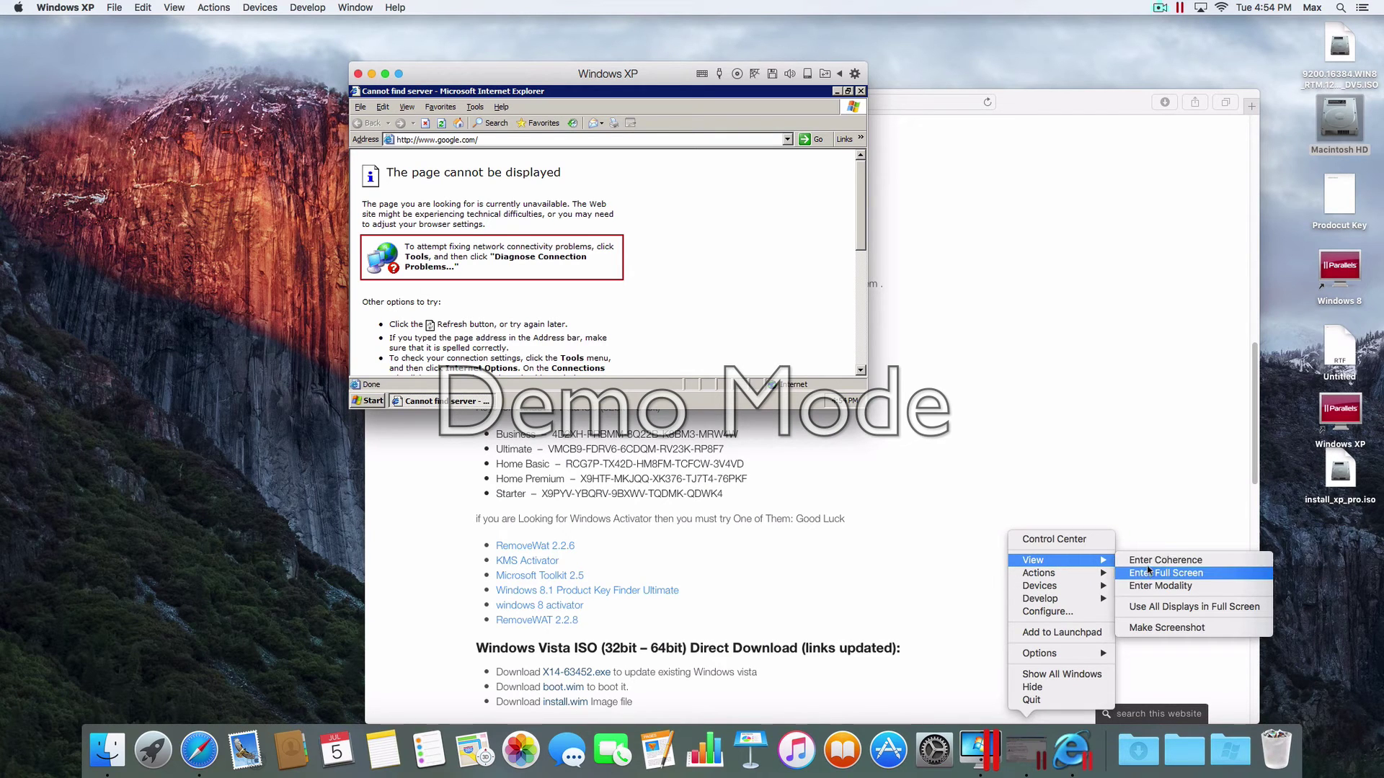
left_click(1020, 538)
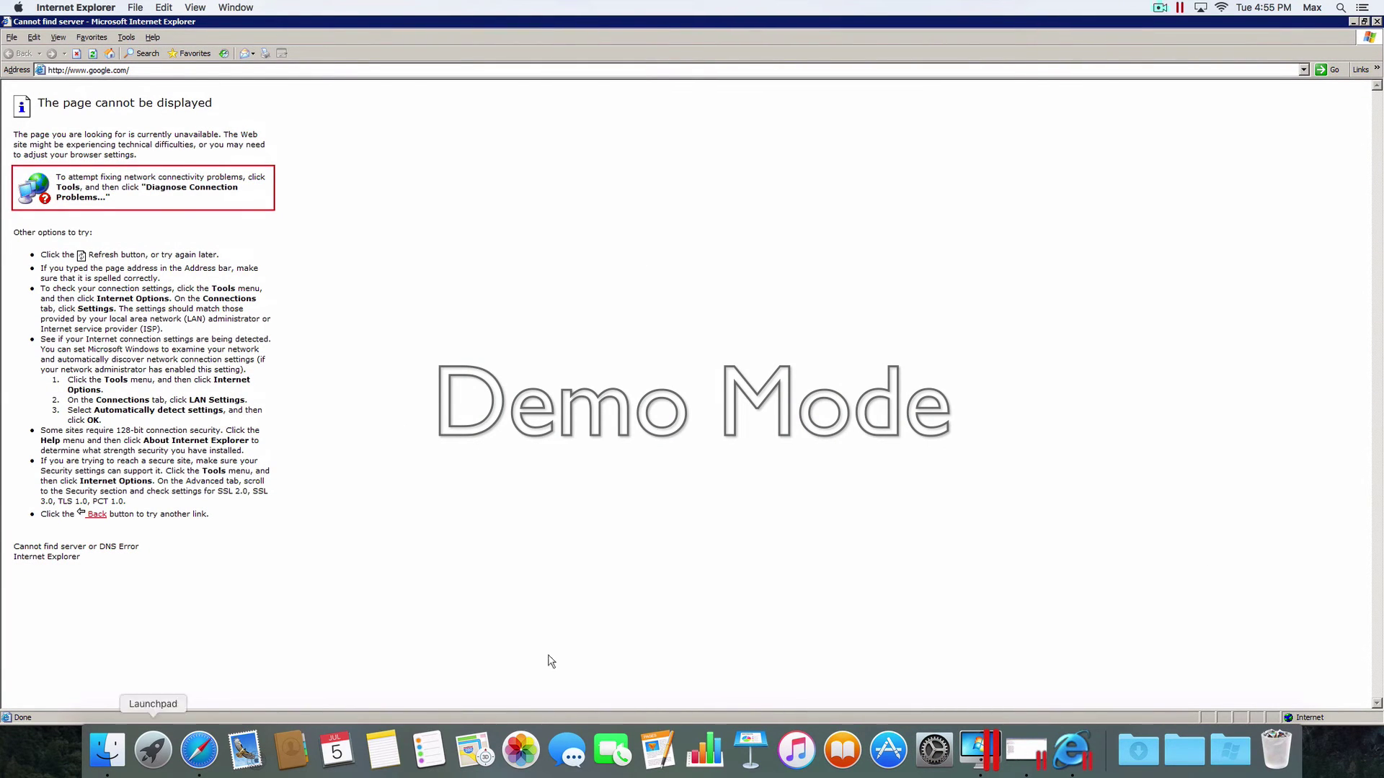
- Close Internet Explorer and bring Windows XP back from Coherence to its own window
left_click(97, 514)
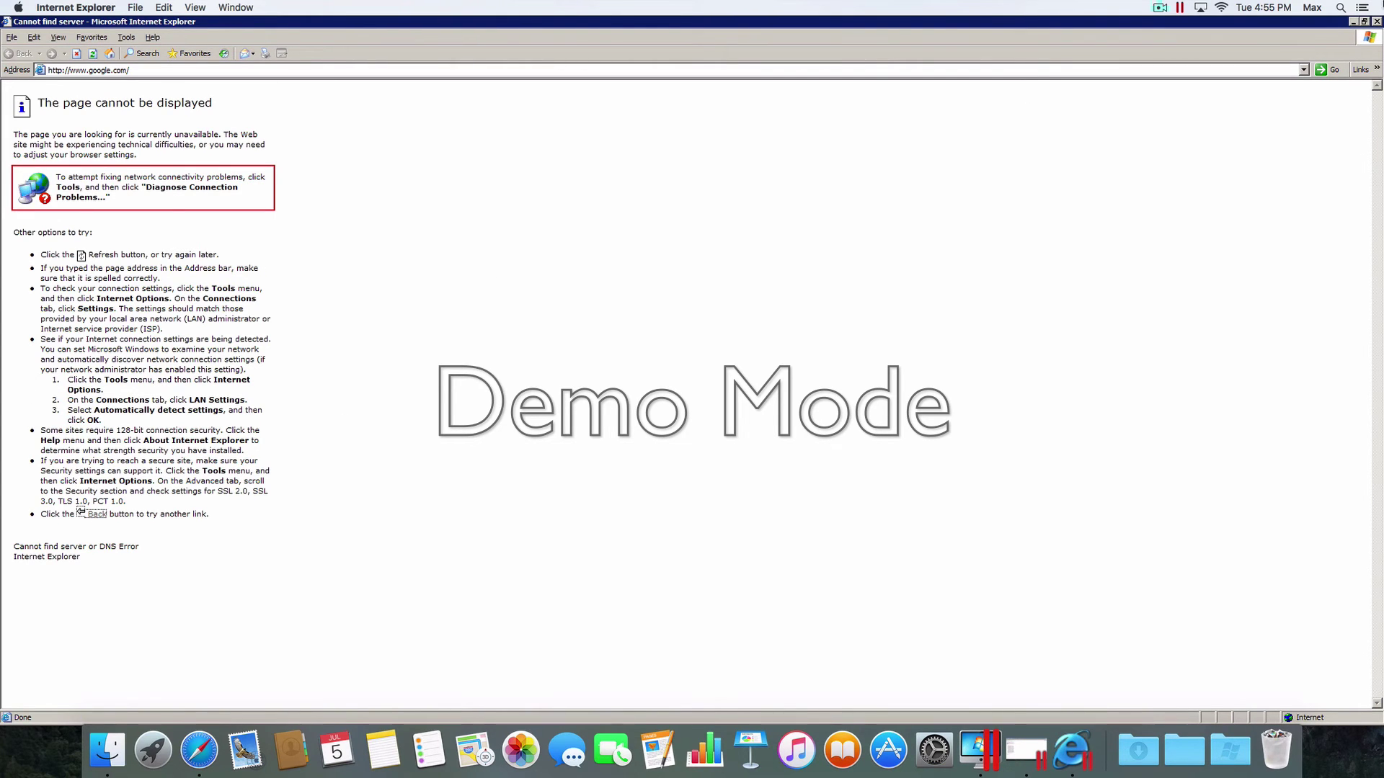
left_click(1375, 22)
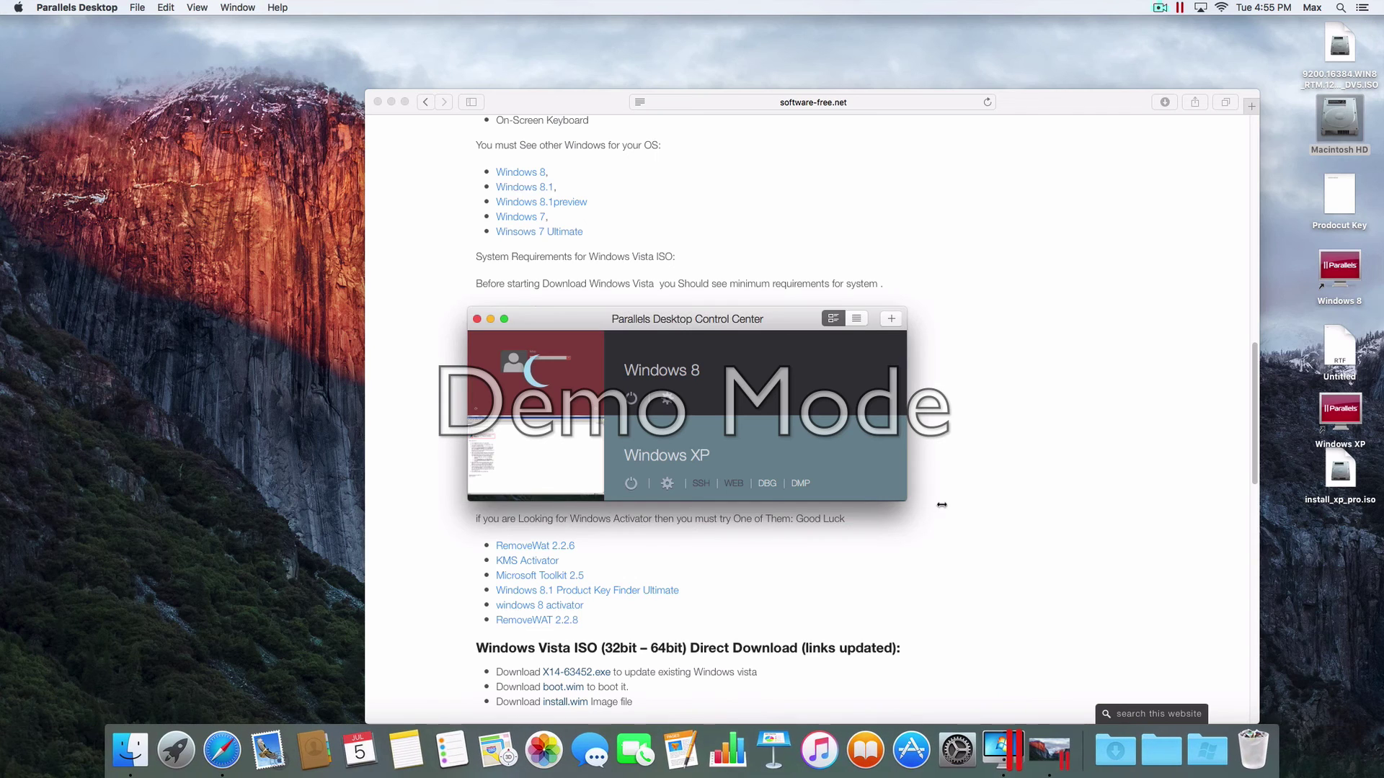
right_click(1049, 752)
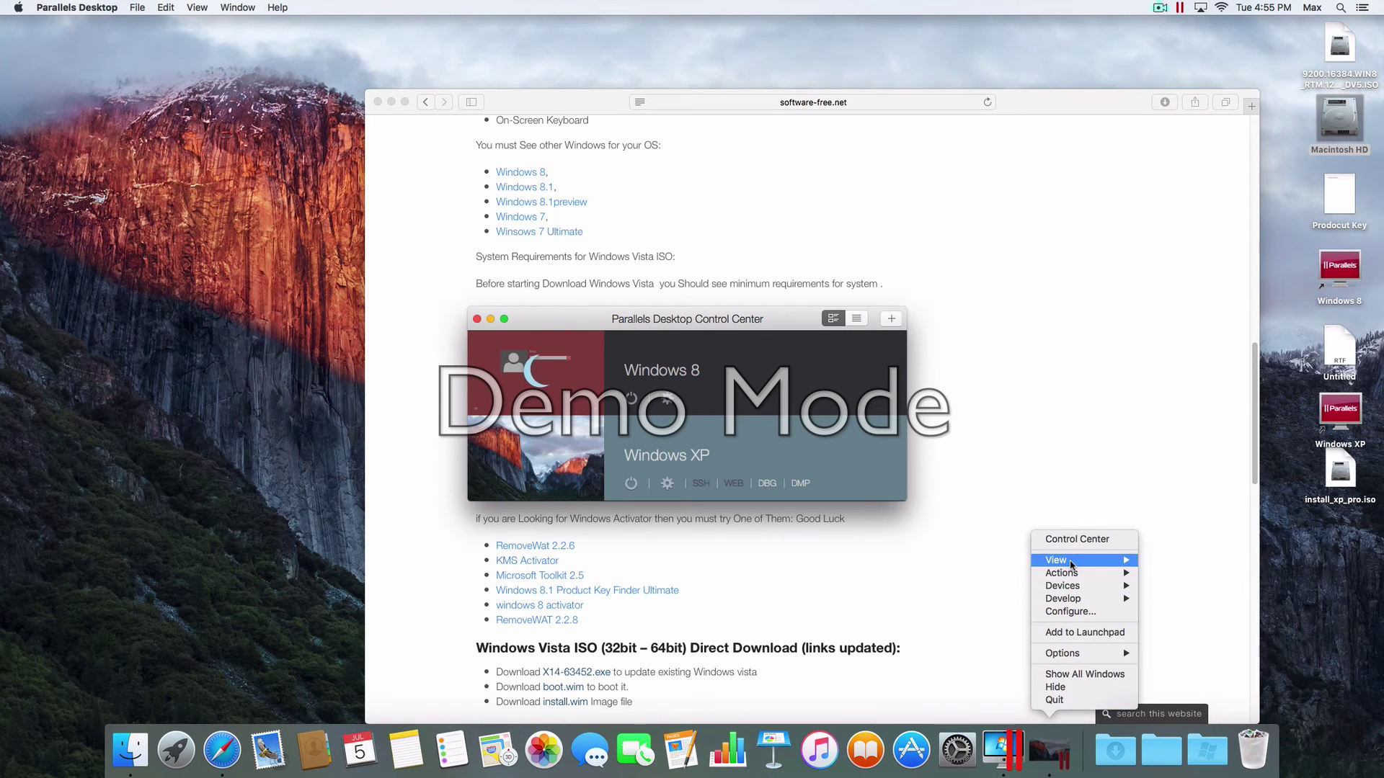
mouse_move(1081, 560)
left_click(1186, 560)
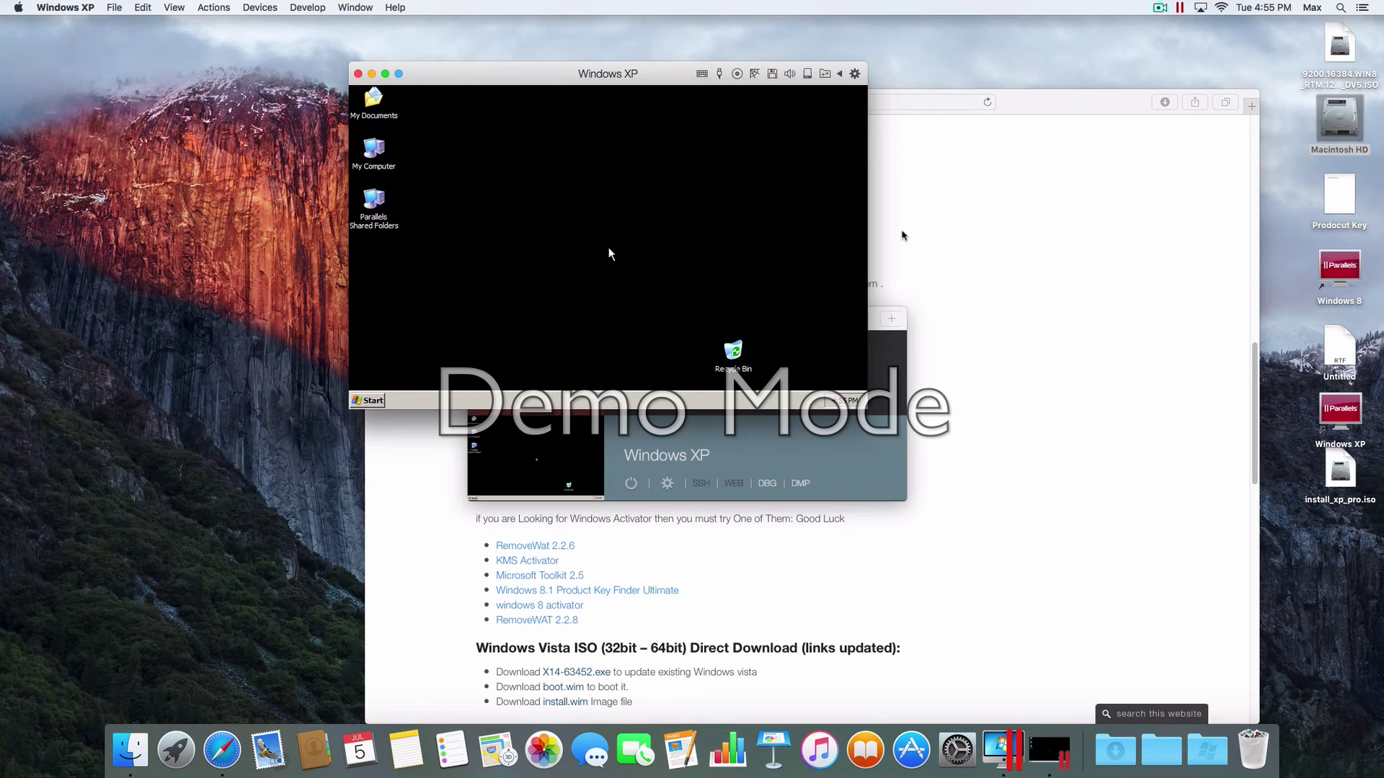
left_click_drag(651, 76, 674, 75)
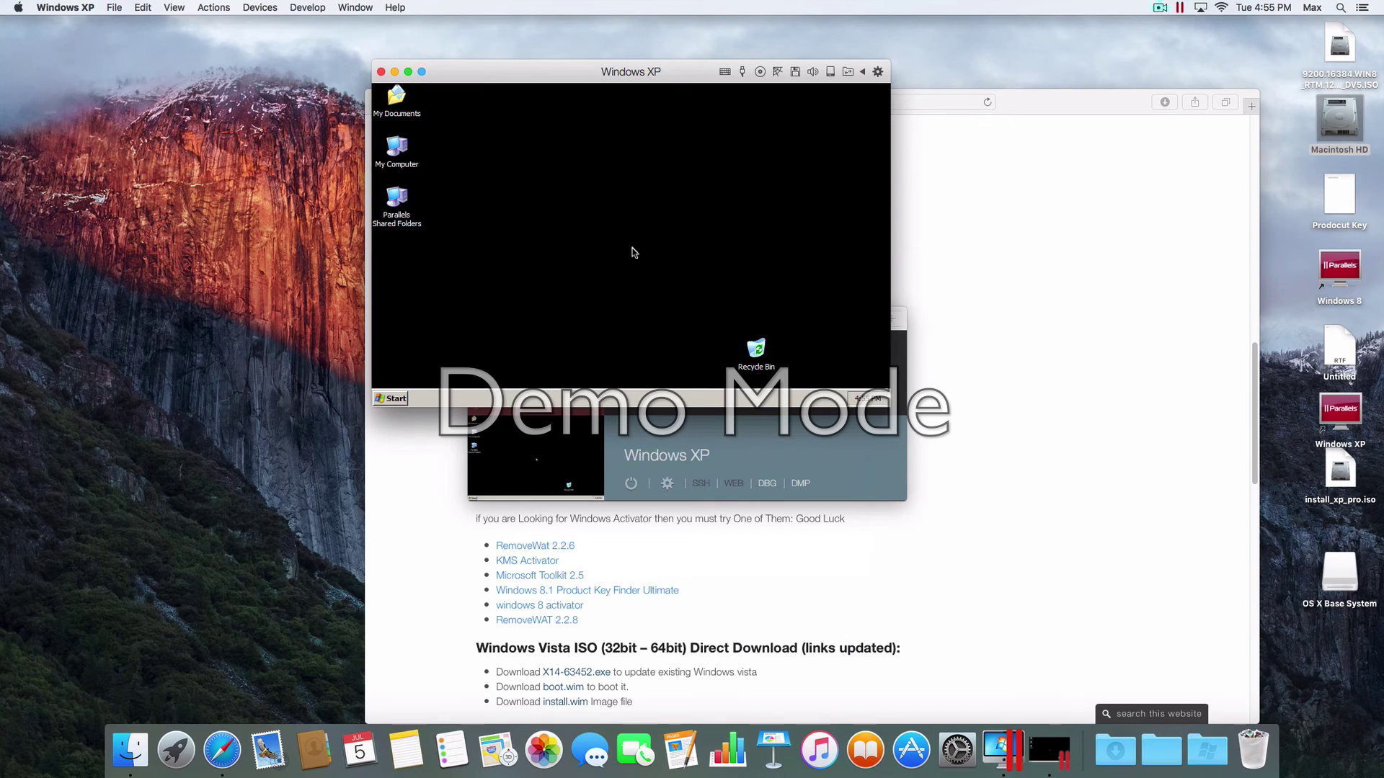
left_click(633, 246)
left_click(378, 400)
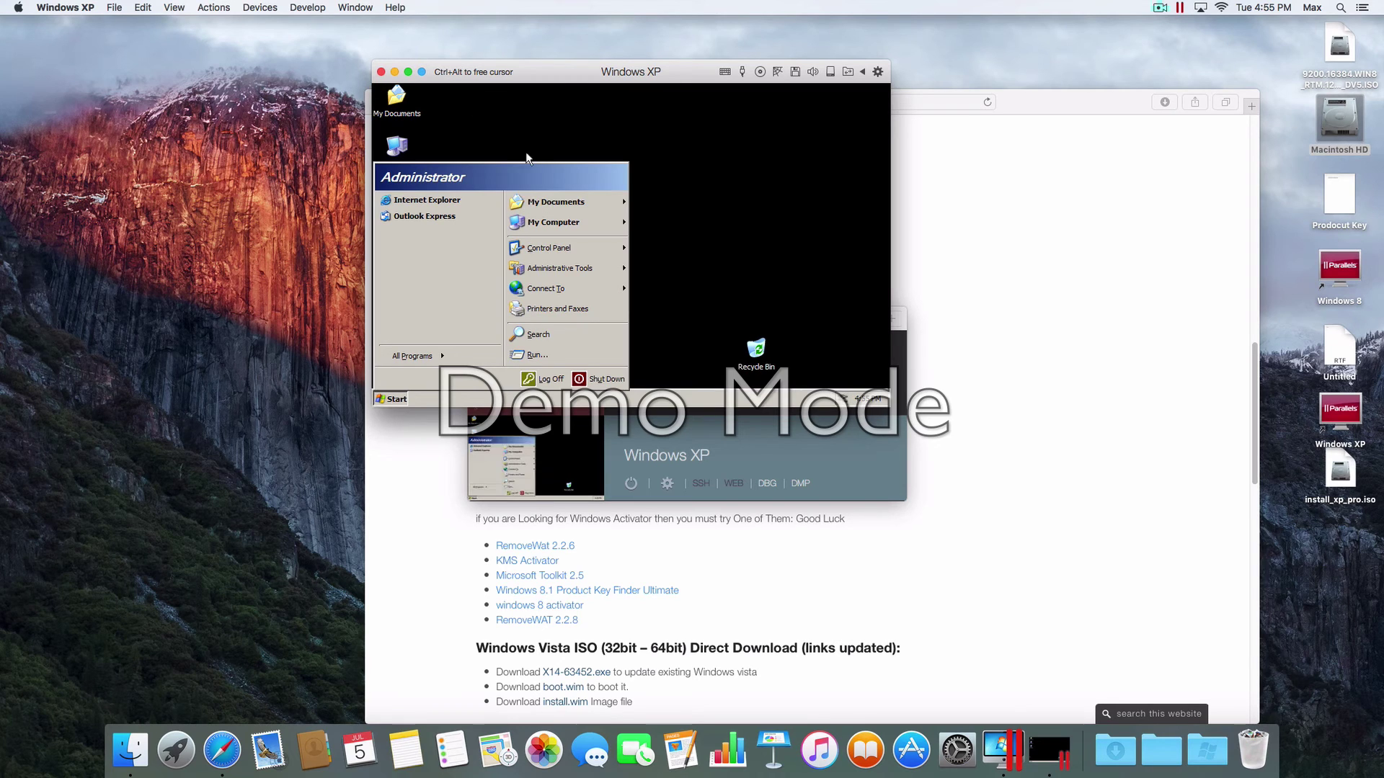
mouse_move(581, 232)
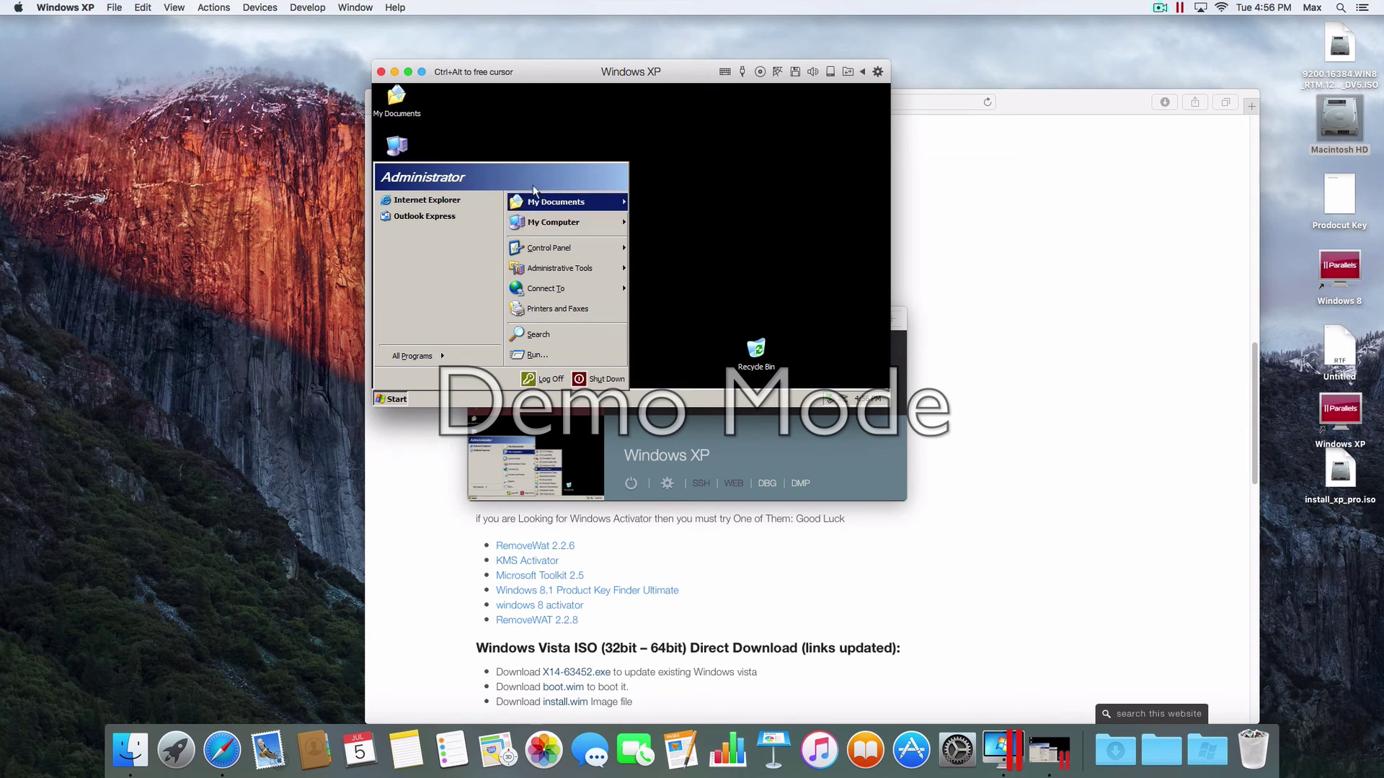
left_click(532, 127)
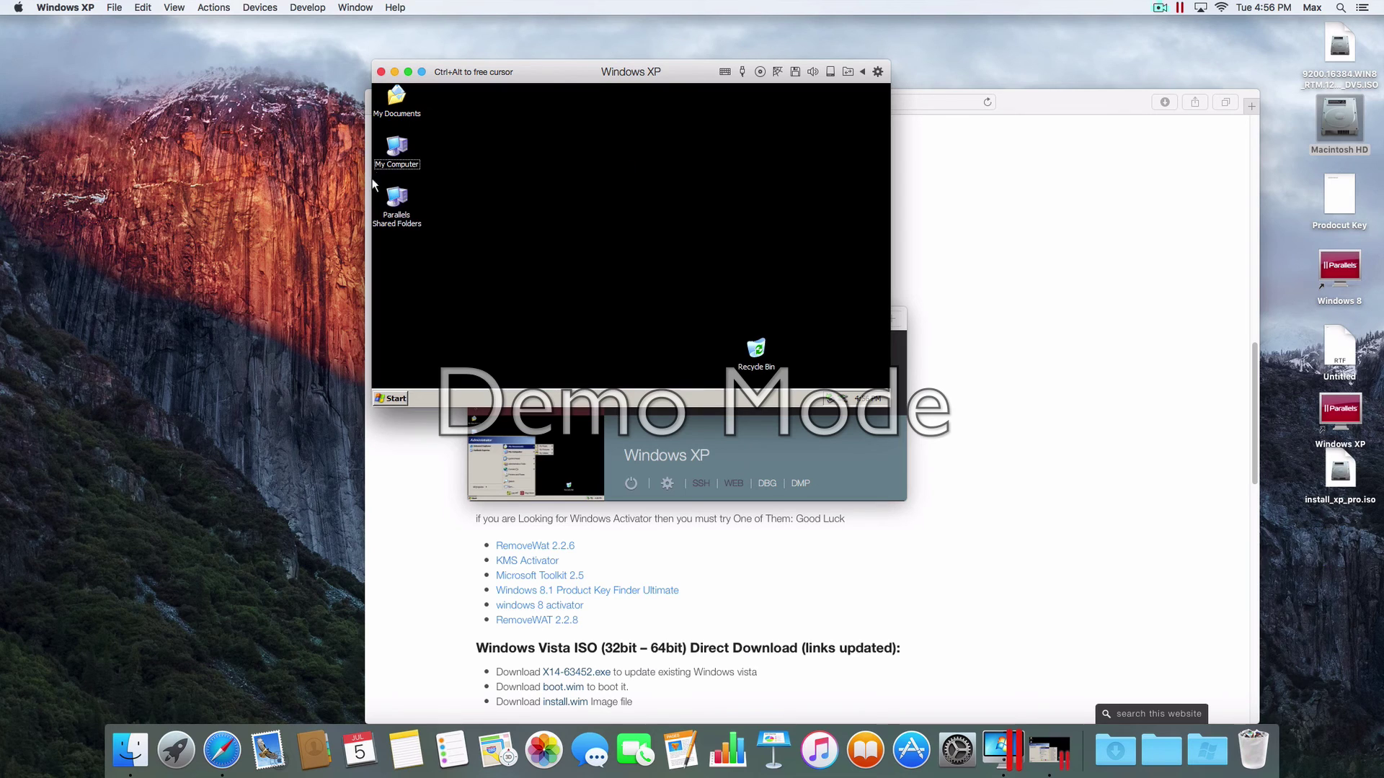
- Open Removable Disk (E:) from My Computer in Windows XP and accept the offer to format it
double_click(393, 157)
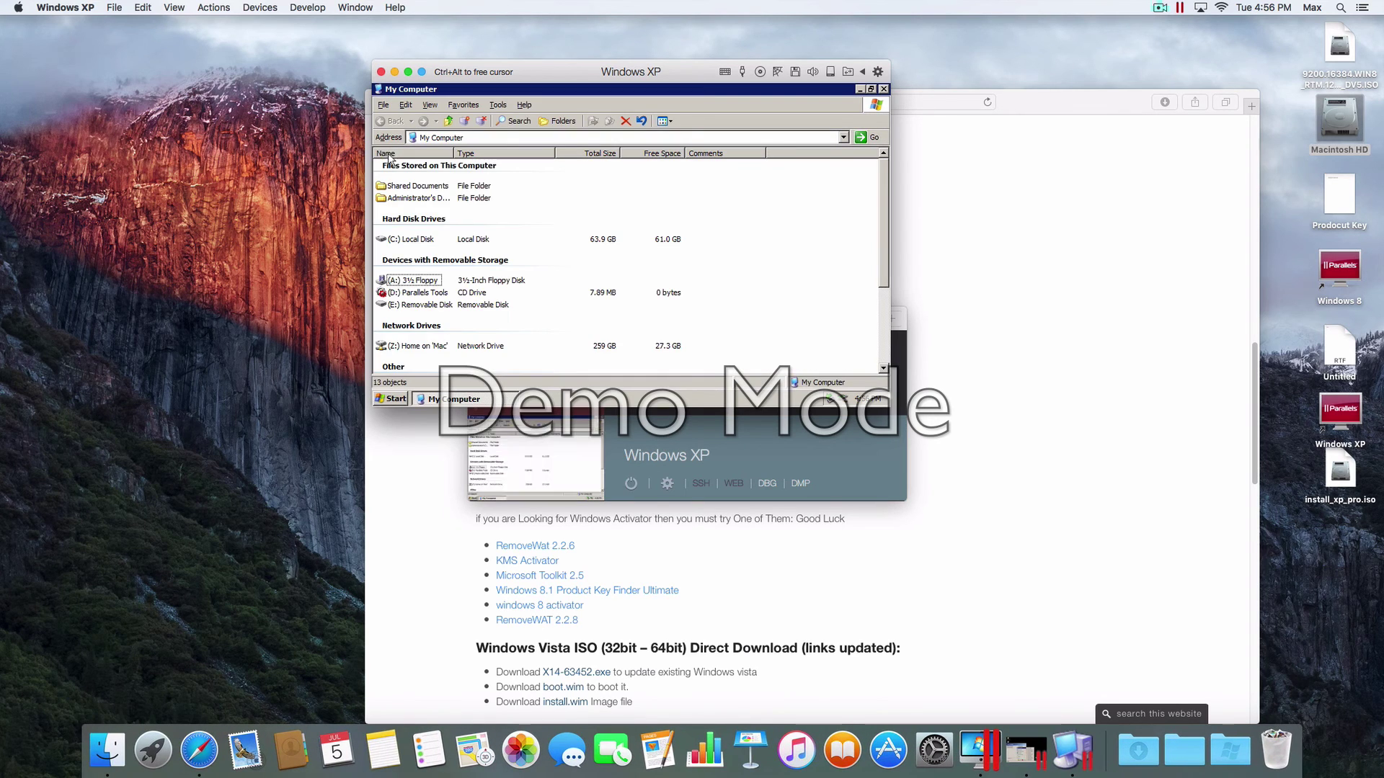
left_click(431, 307)
double_click(433, 306)
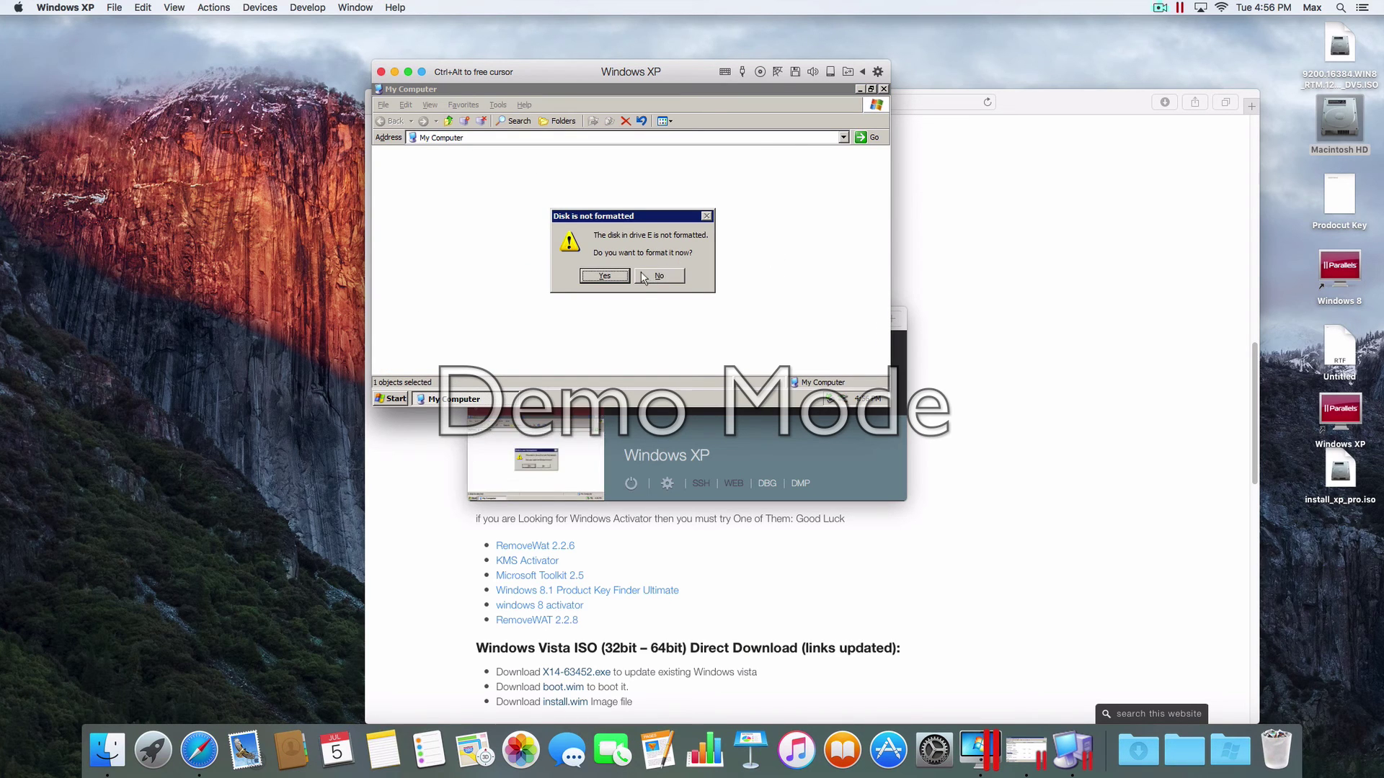
left_click(606, 276)
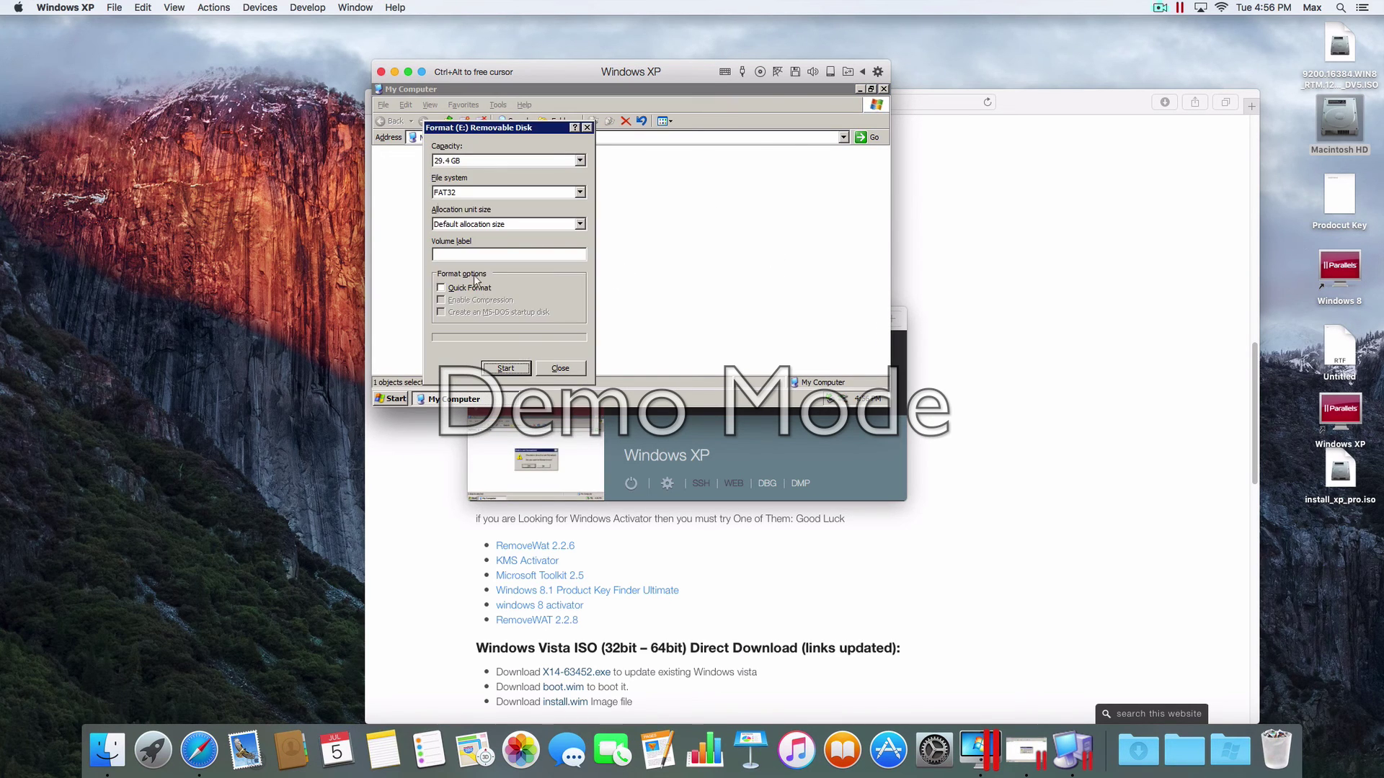
- Check the capacity and file system choices, enable Quick Format and enter ELCAPITAN as the volume label for drive E:
left_click(579, 160)
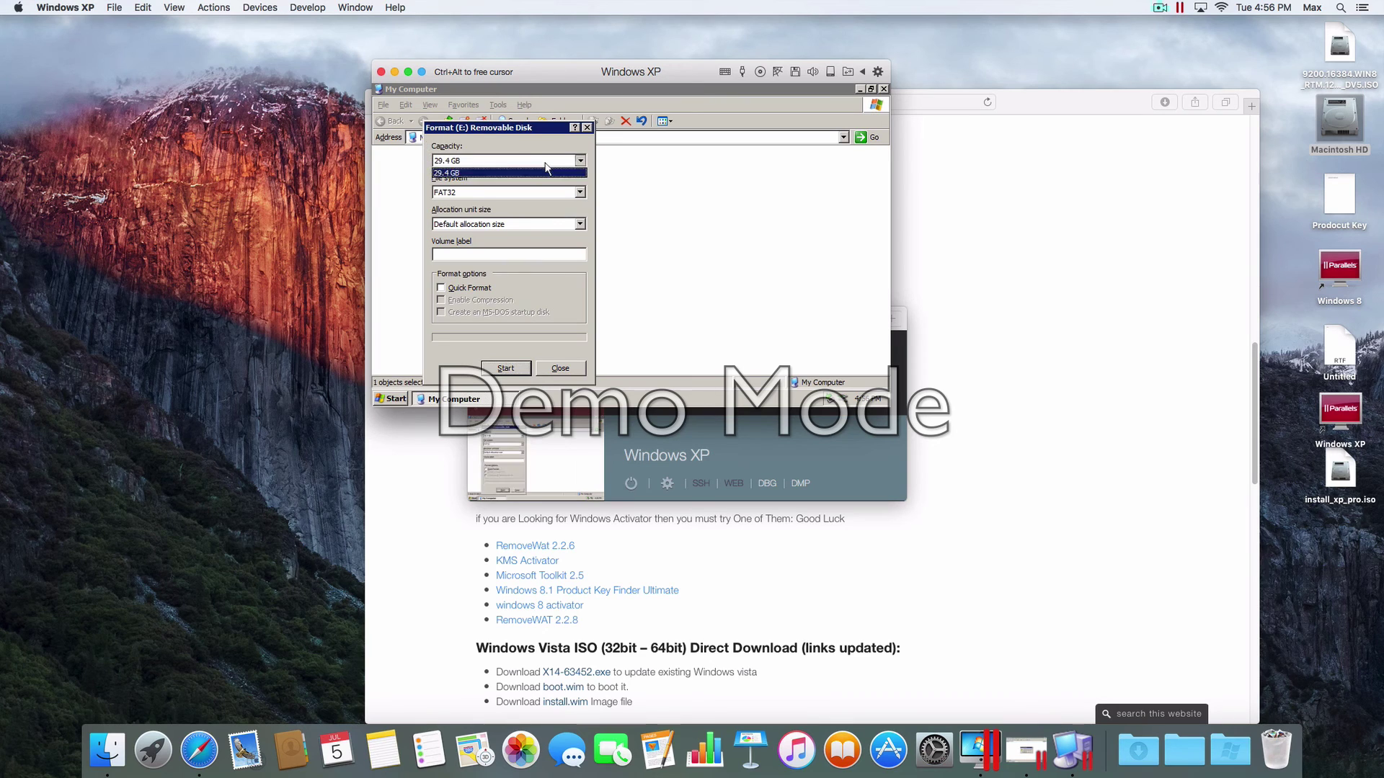
left_click(581, 192)
left_click(581, 192)
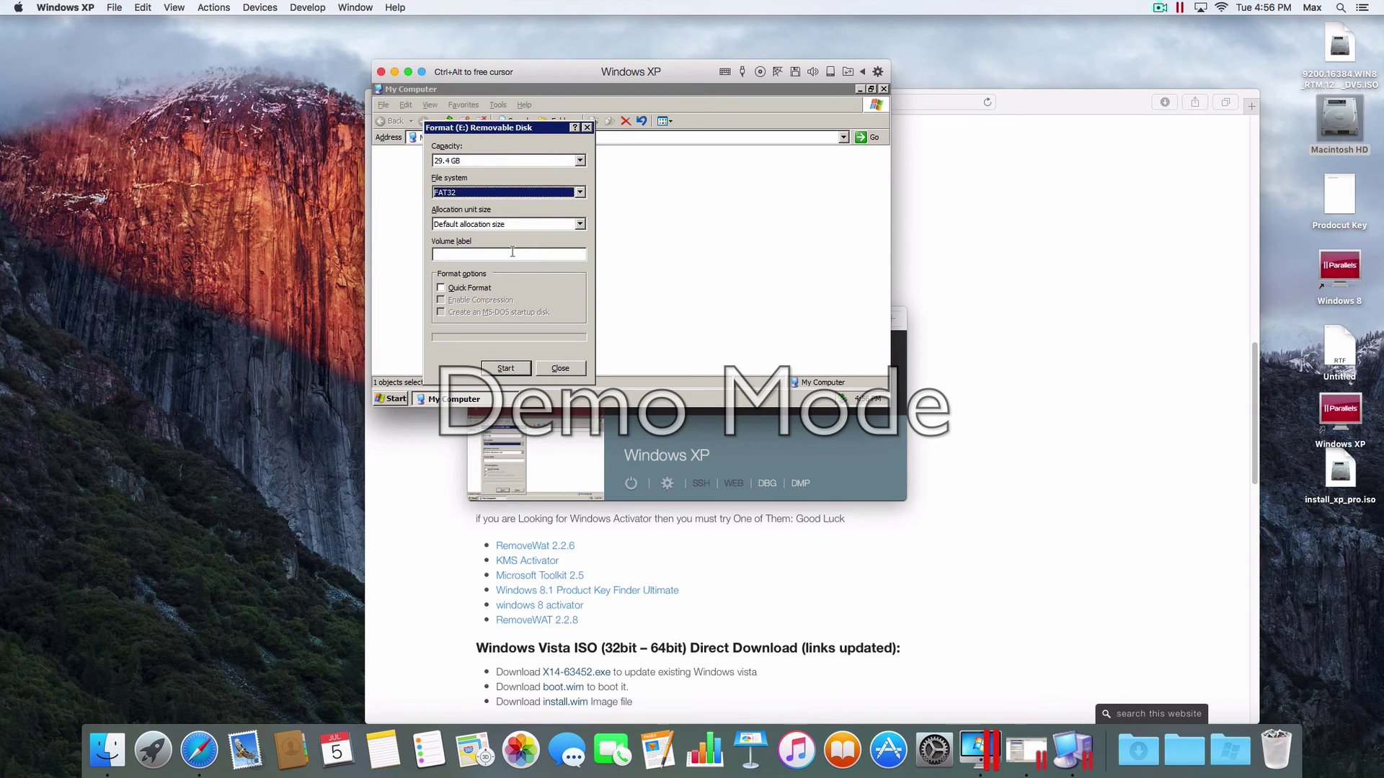
left_click(481, 288)
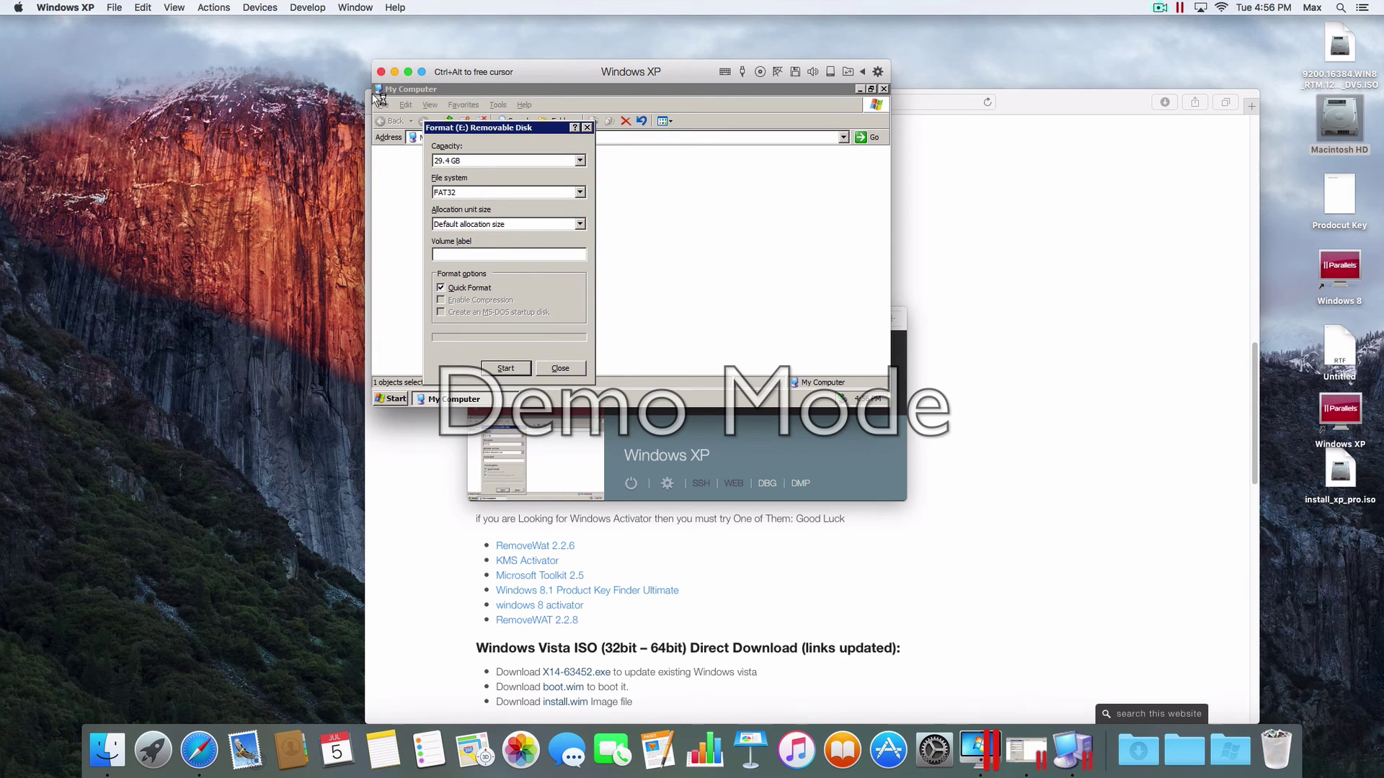
type("Untiled")
left_click_drag(488, 252, 377, 247)
type("ELCAPITAN")
- Try to start formatting drive E:, cancel at the warning and close the Format dialog
left_click(505, 368)
left_click(658, 274)
left_click(560, 369)
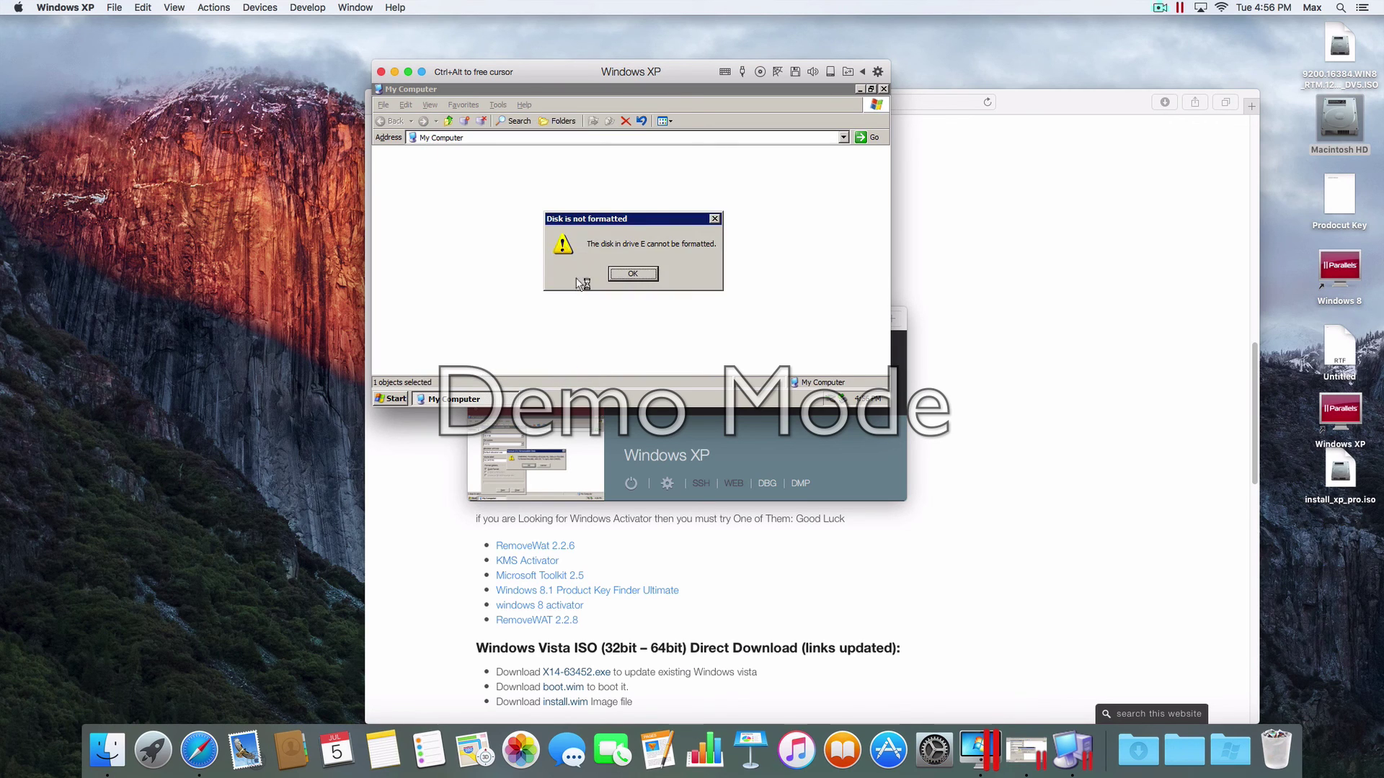
key("Return")
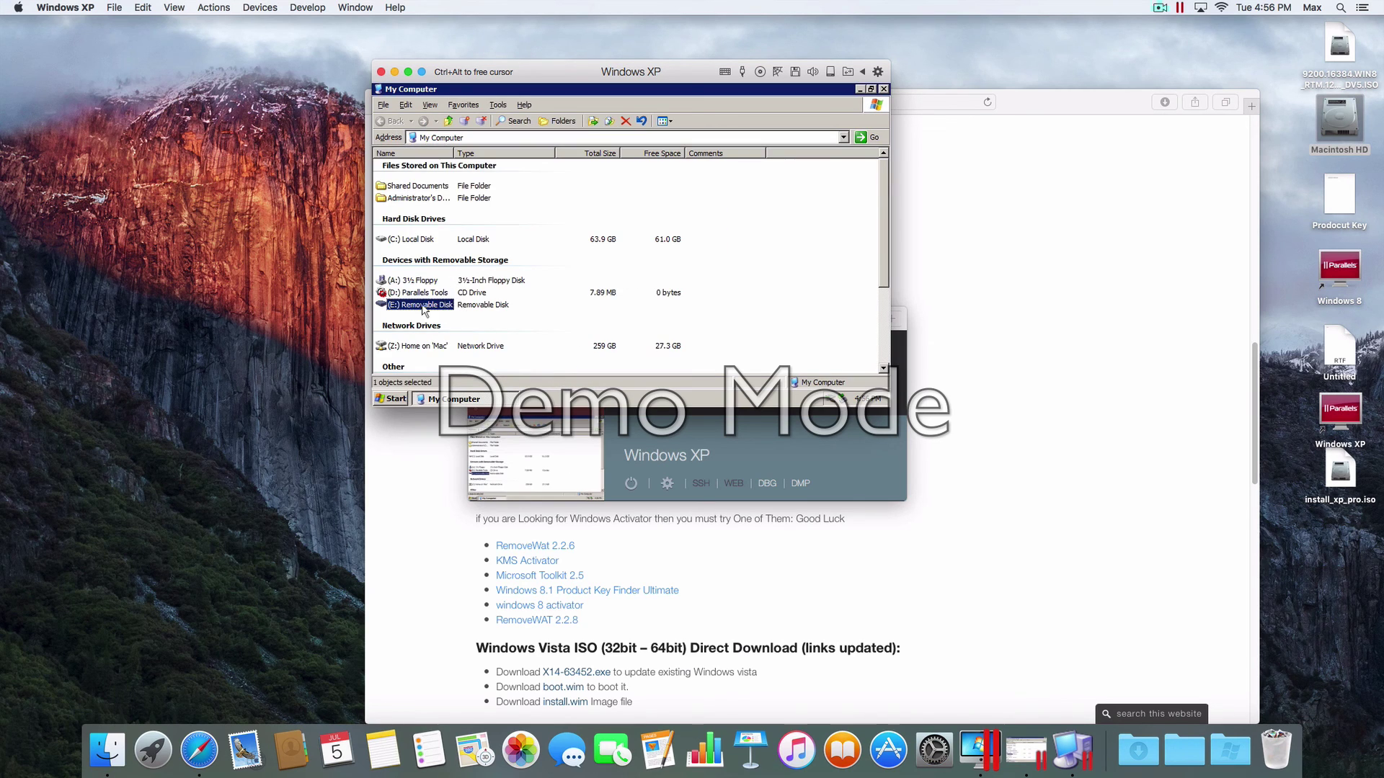
- Answer the Insert Disk request for the Windows XP CD-ROM and close My Computer
right_click(432, 301)
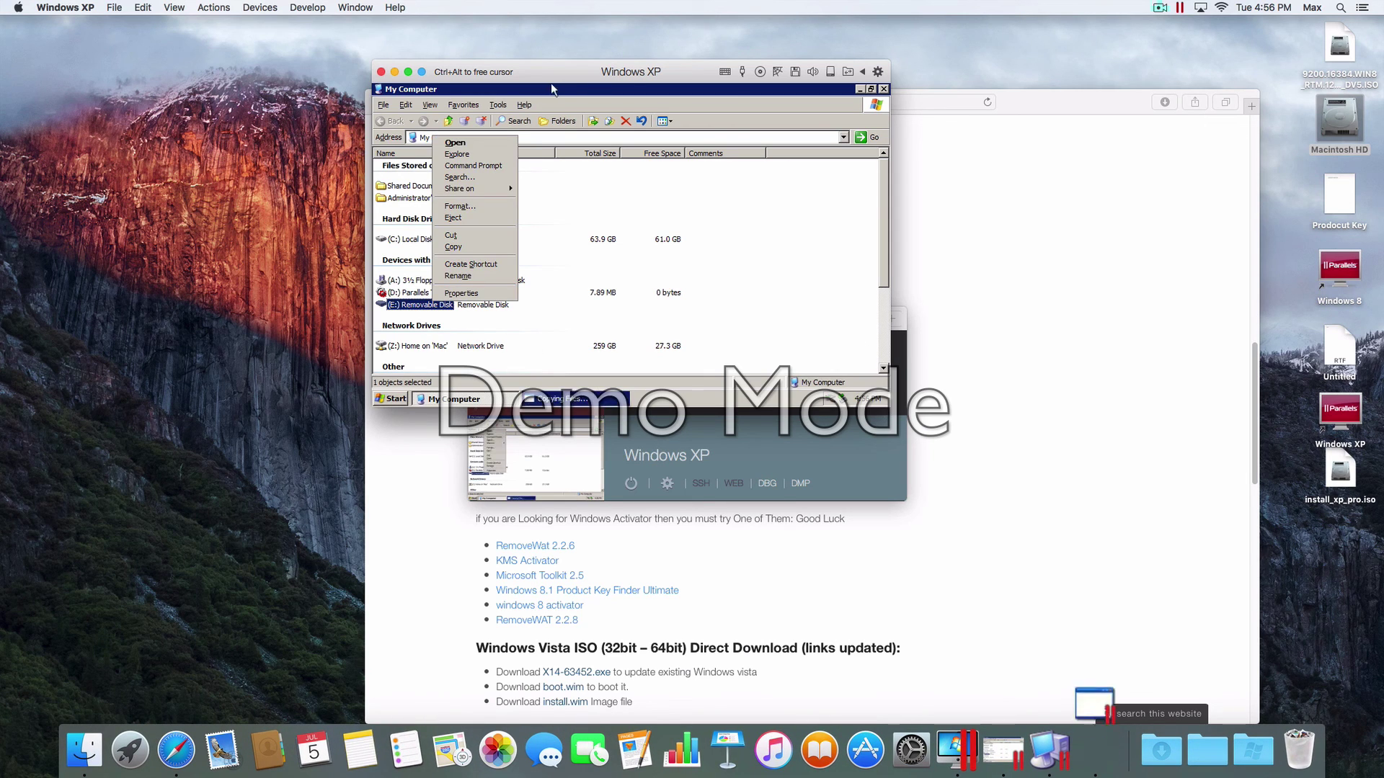
left_click(615, 401)
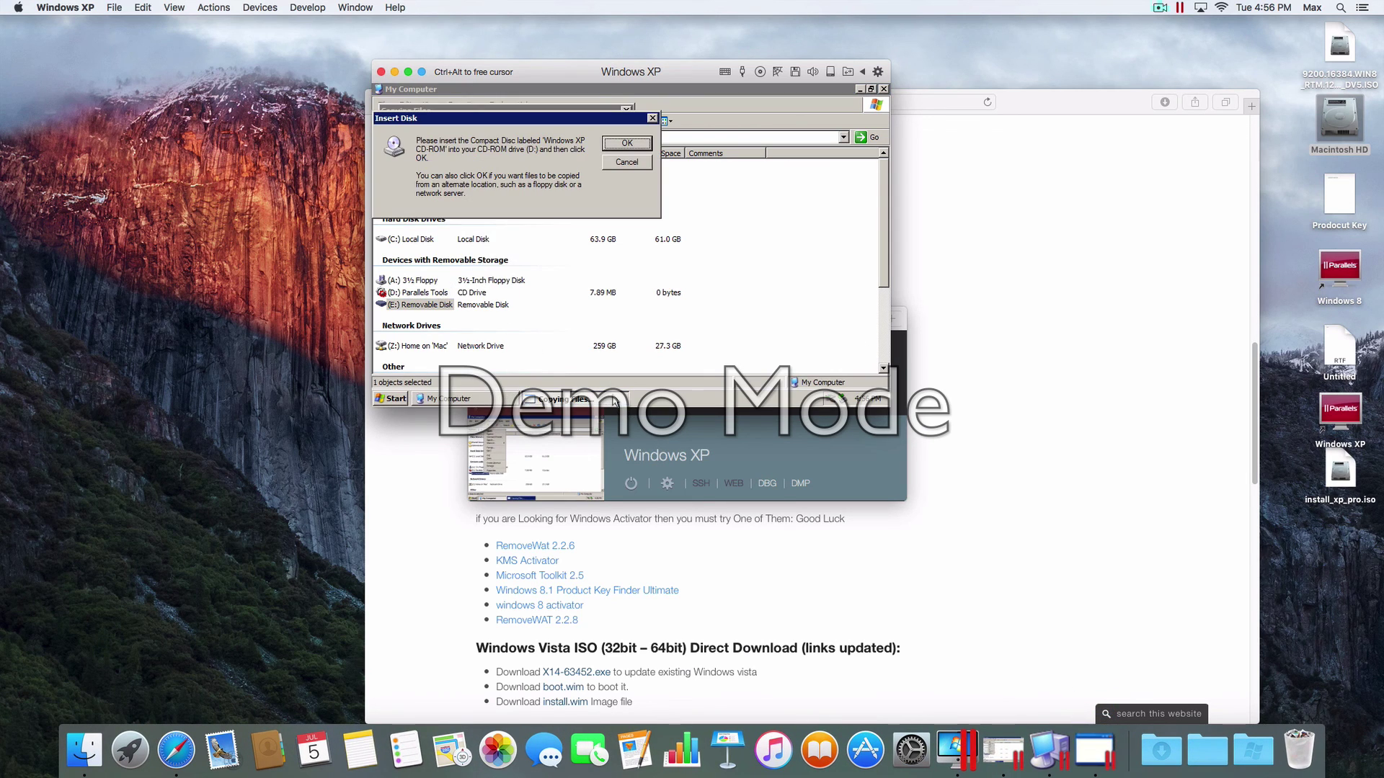
left_click(626, 143)
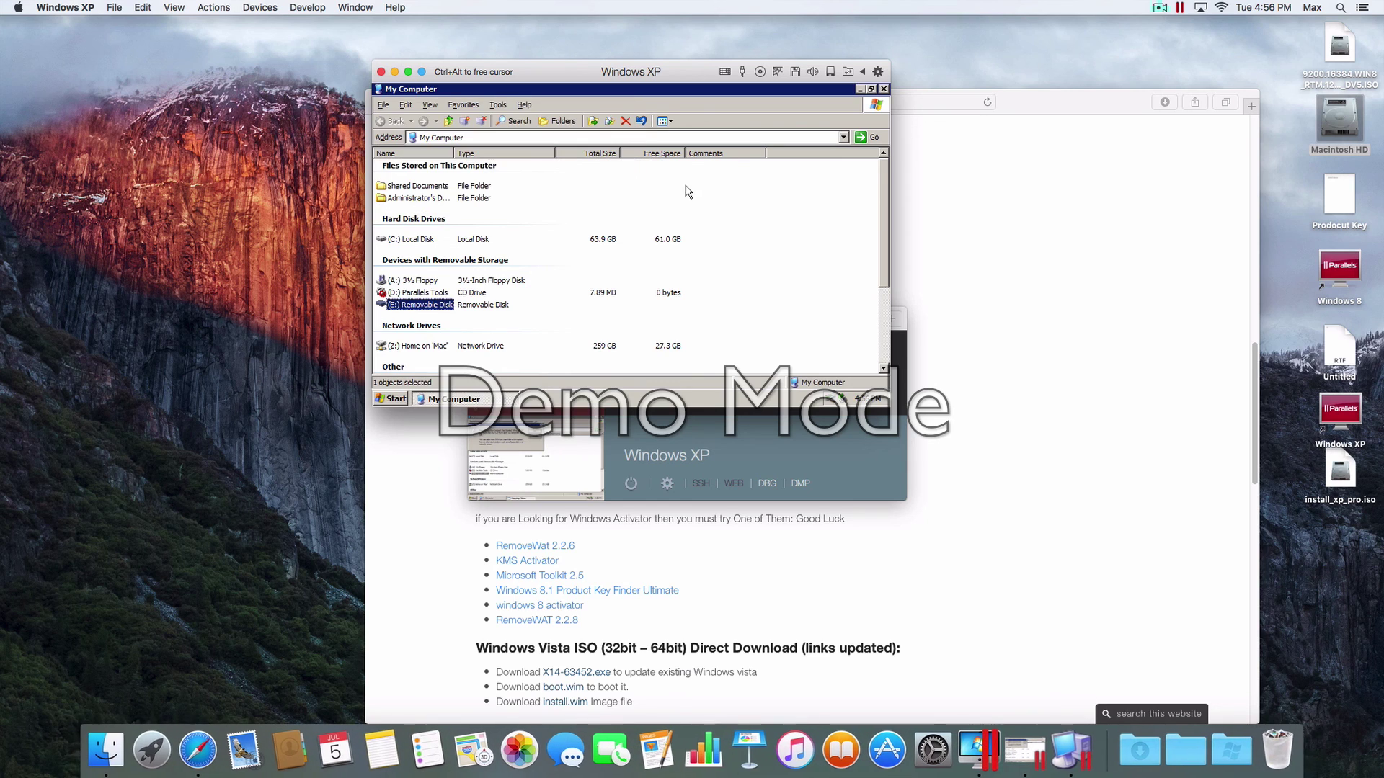
left_click(884, 89)
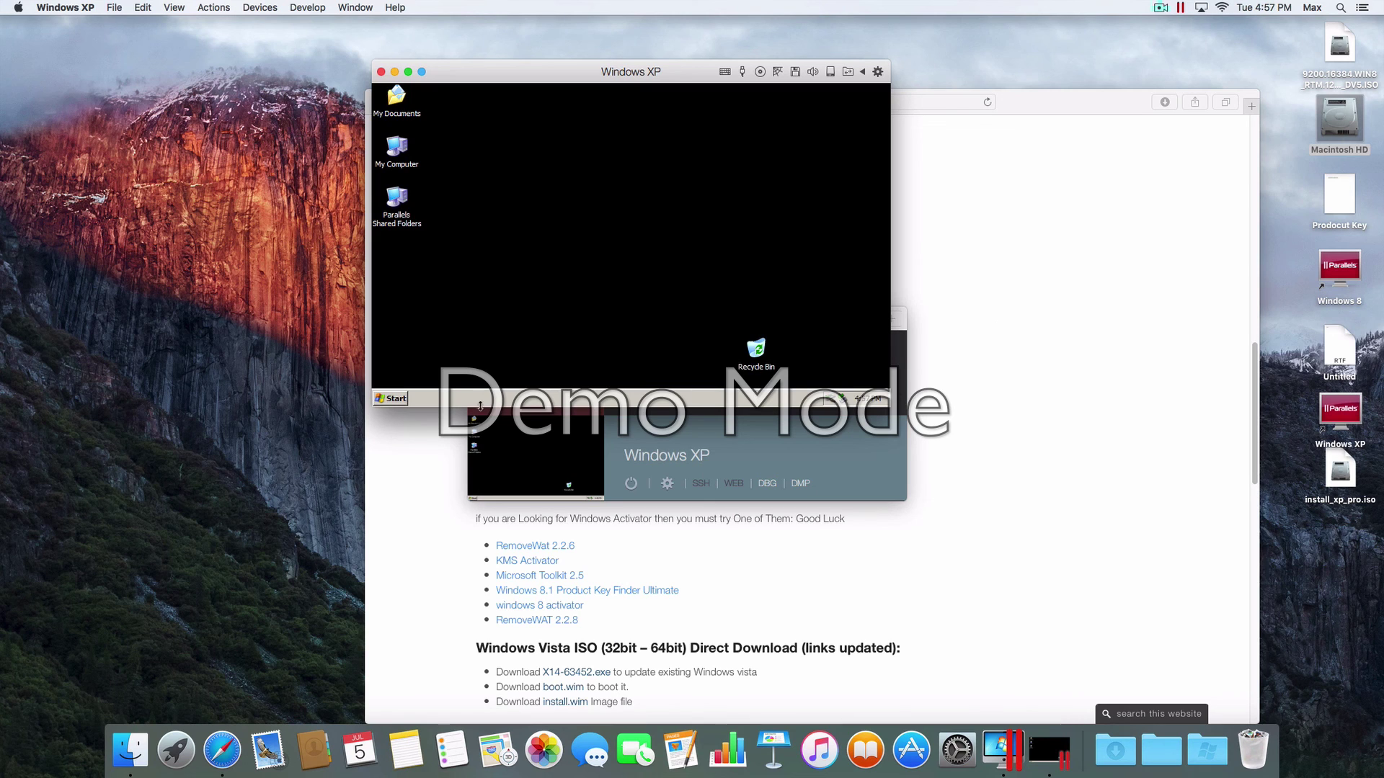
- Shut down Windows XP from within the virtual machine and release the cursor to the Mac
left_click(393, 398)
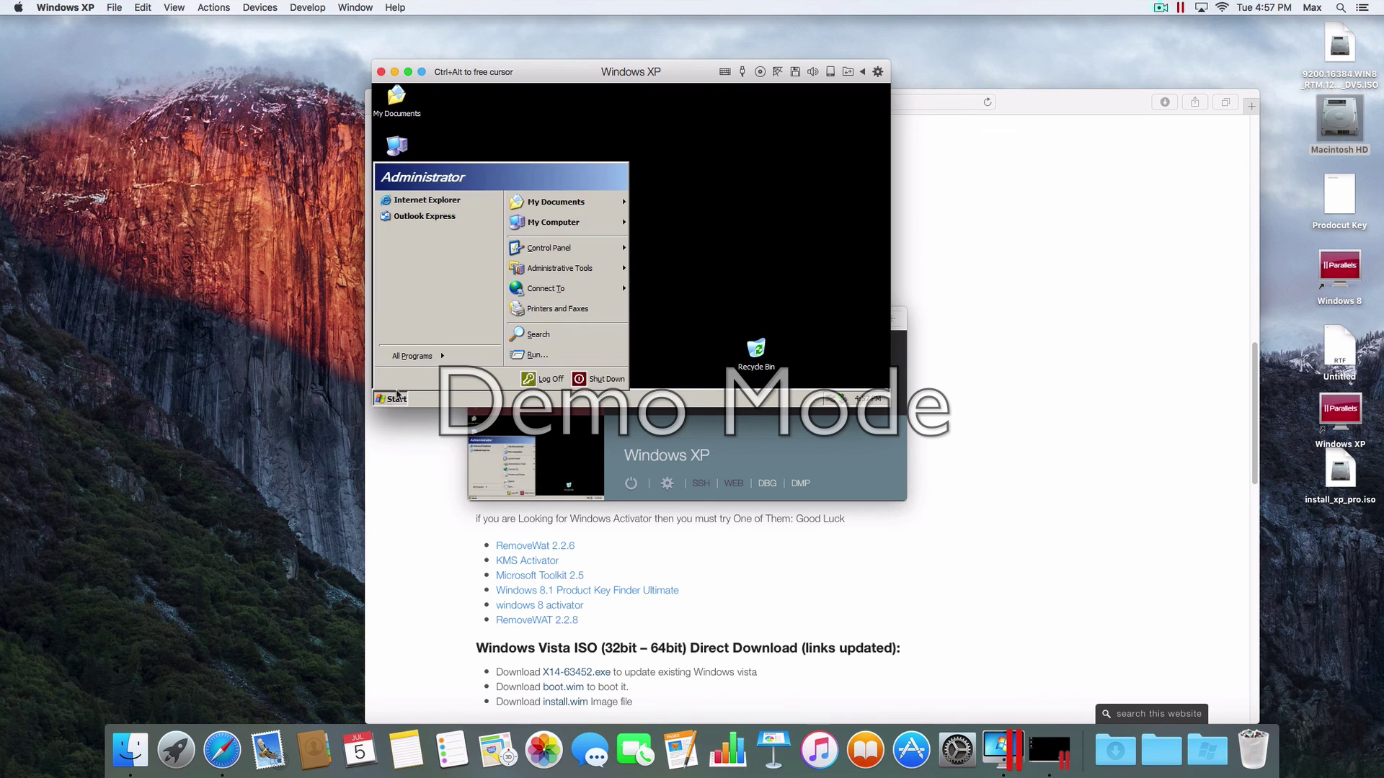
left_click(594, 380)
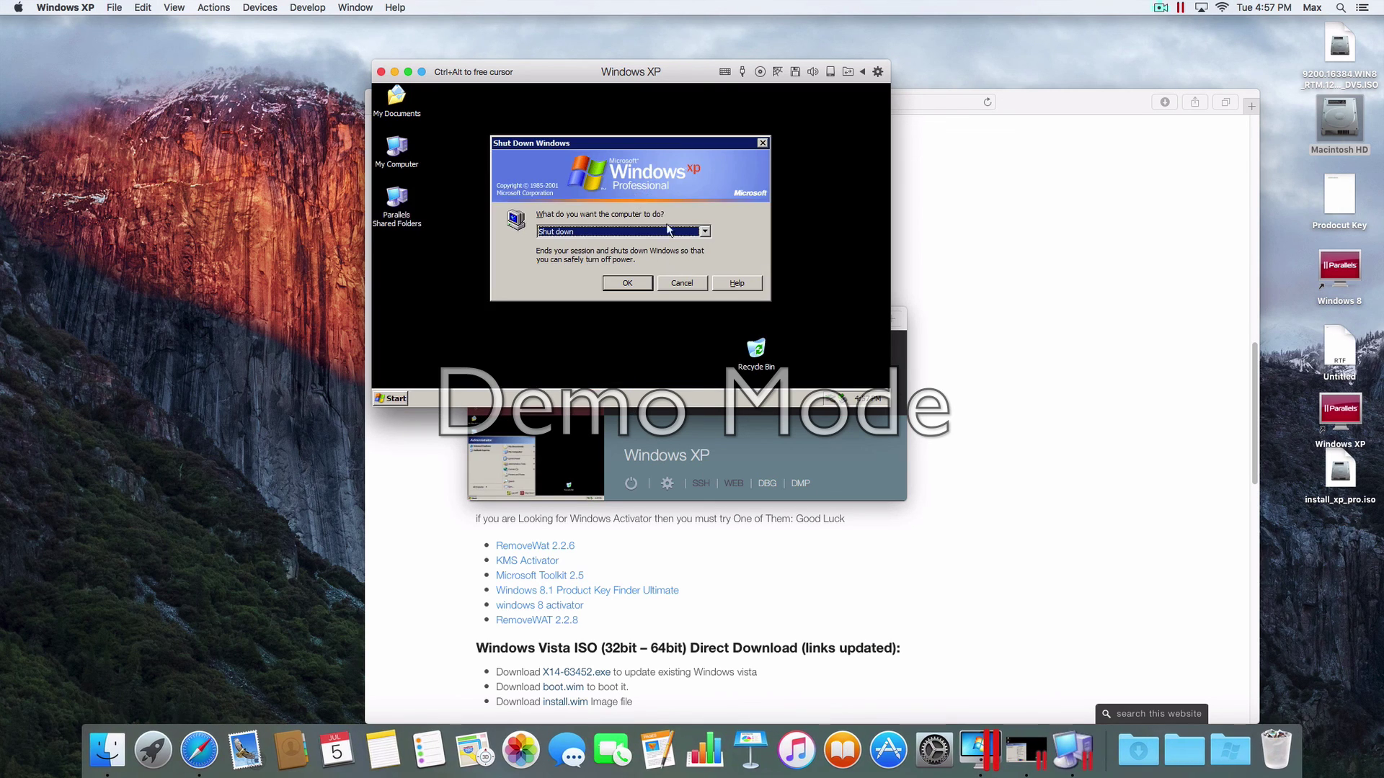
left_click(638, 283)
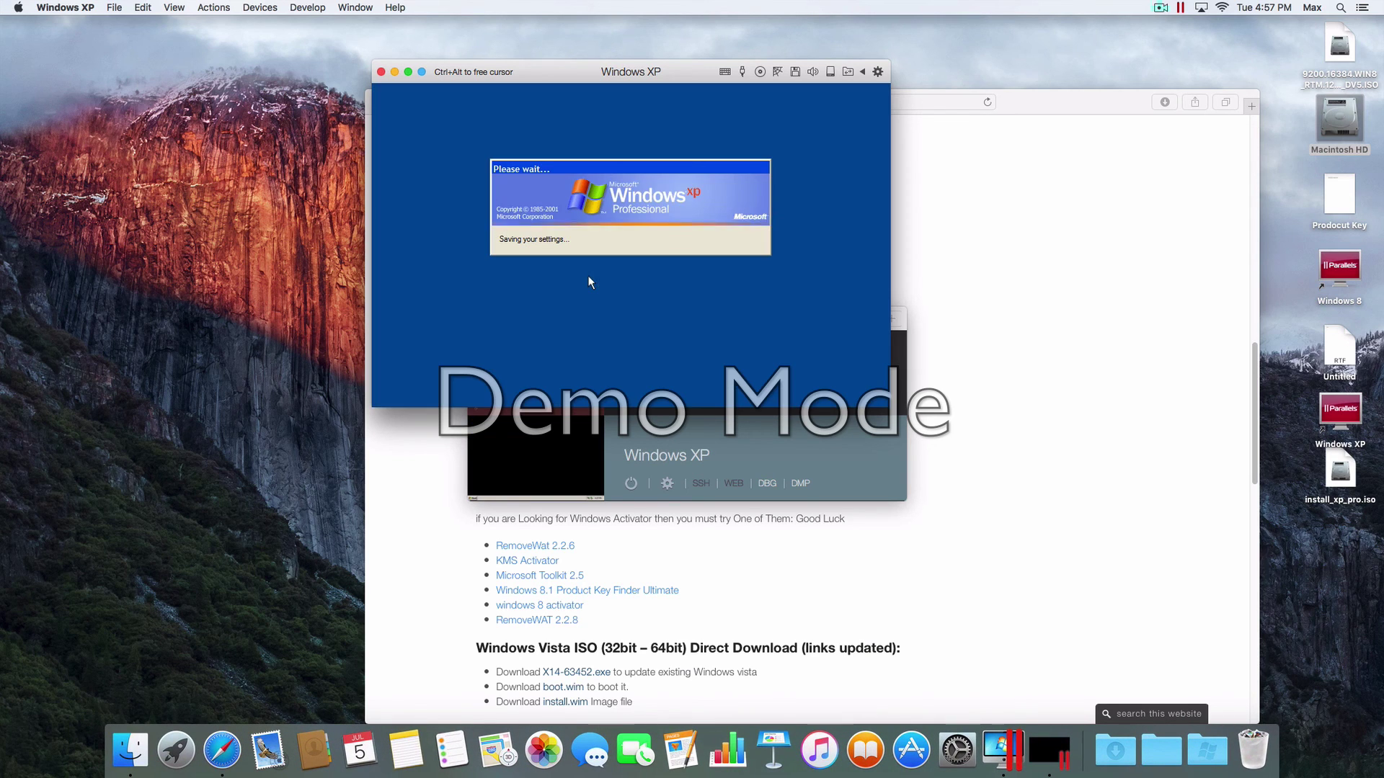
key("ctrl+alt")
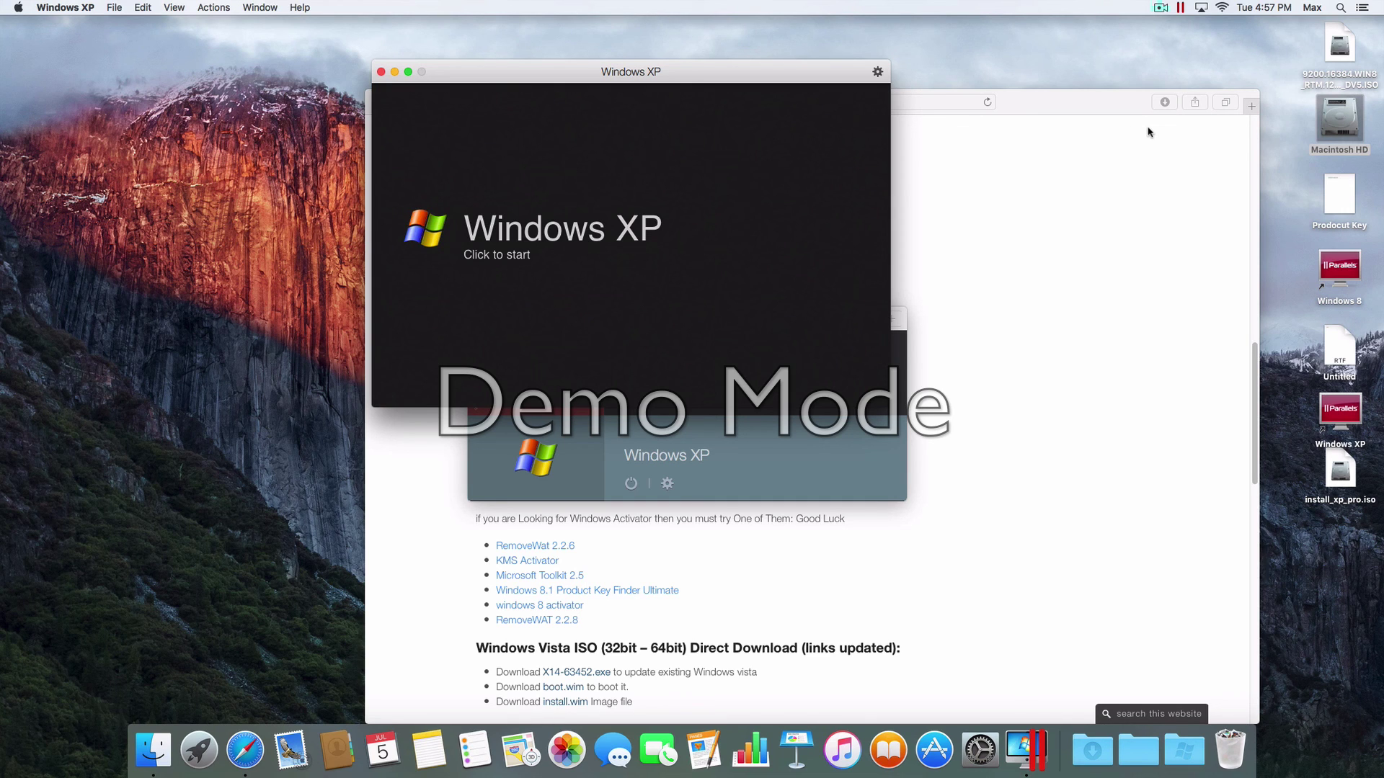
- Close the Windows XP window, quit Parallels Desktop and hide the browser to reveal the Mac desktop
key("super+w")
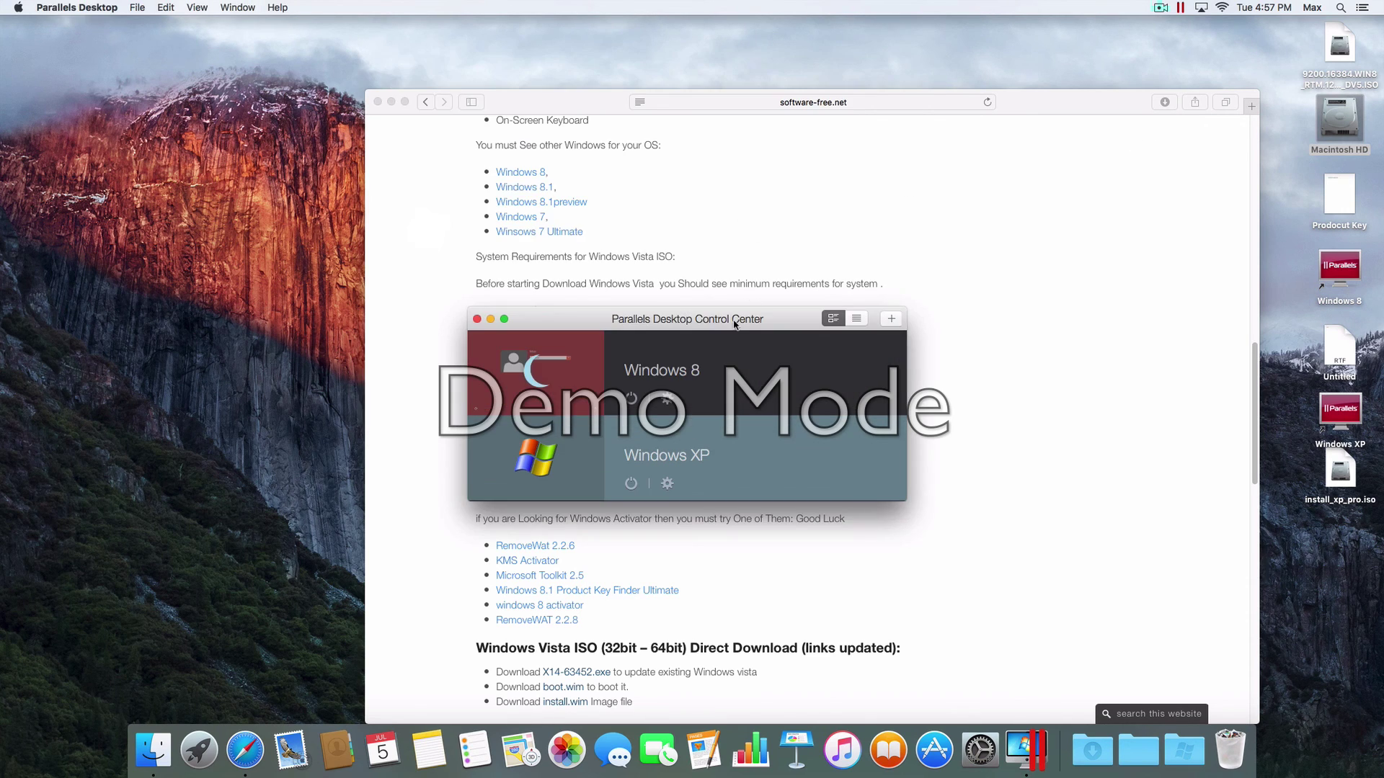
key("super+q")
key("super+h")
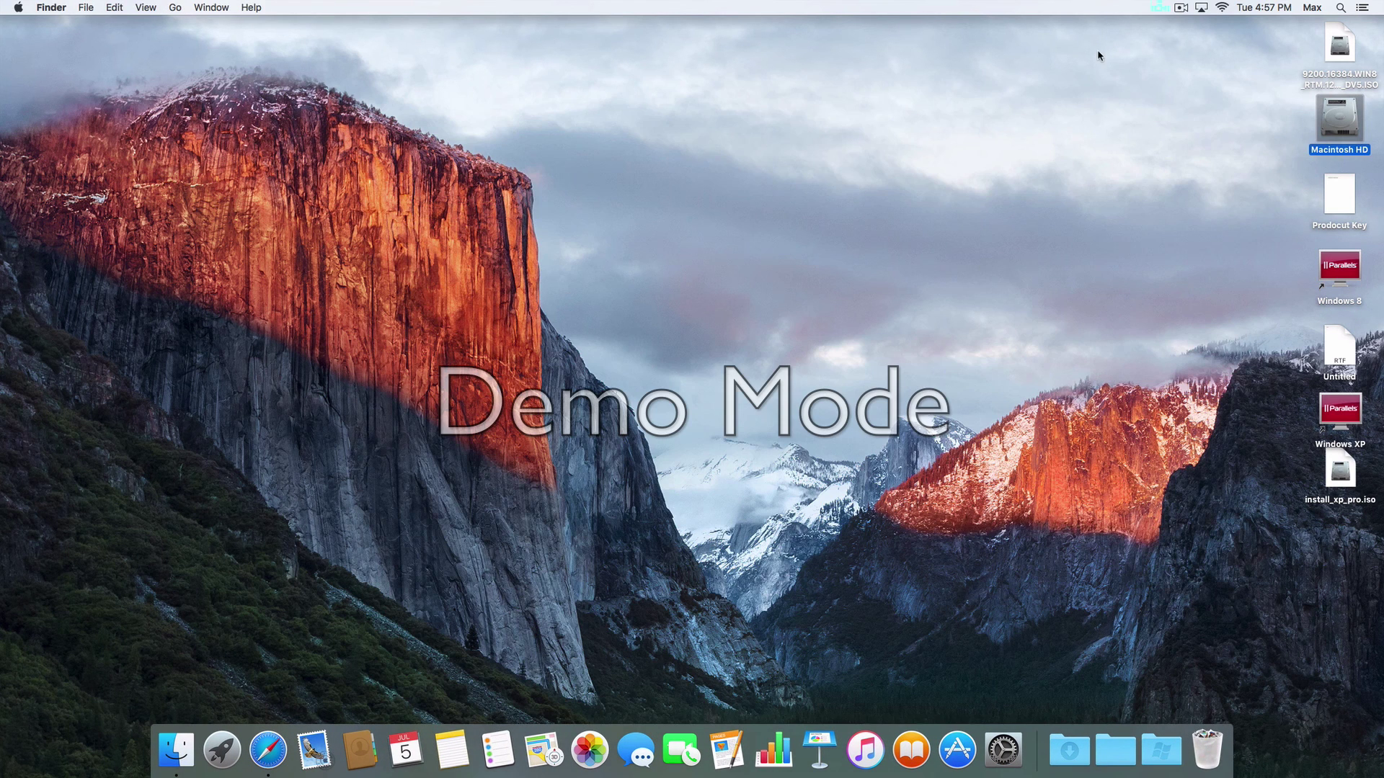
left_click(1179, 8)
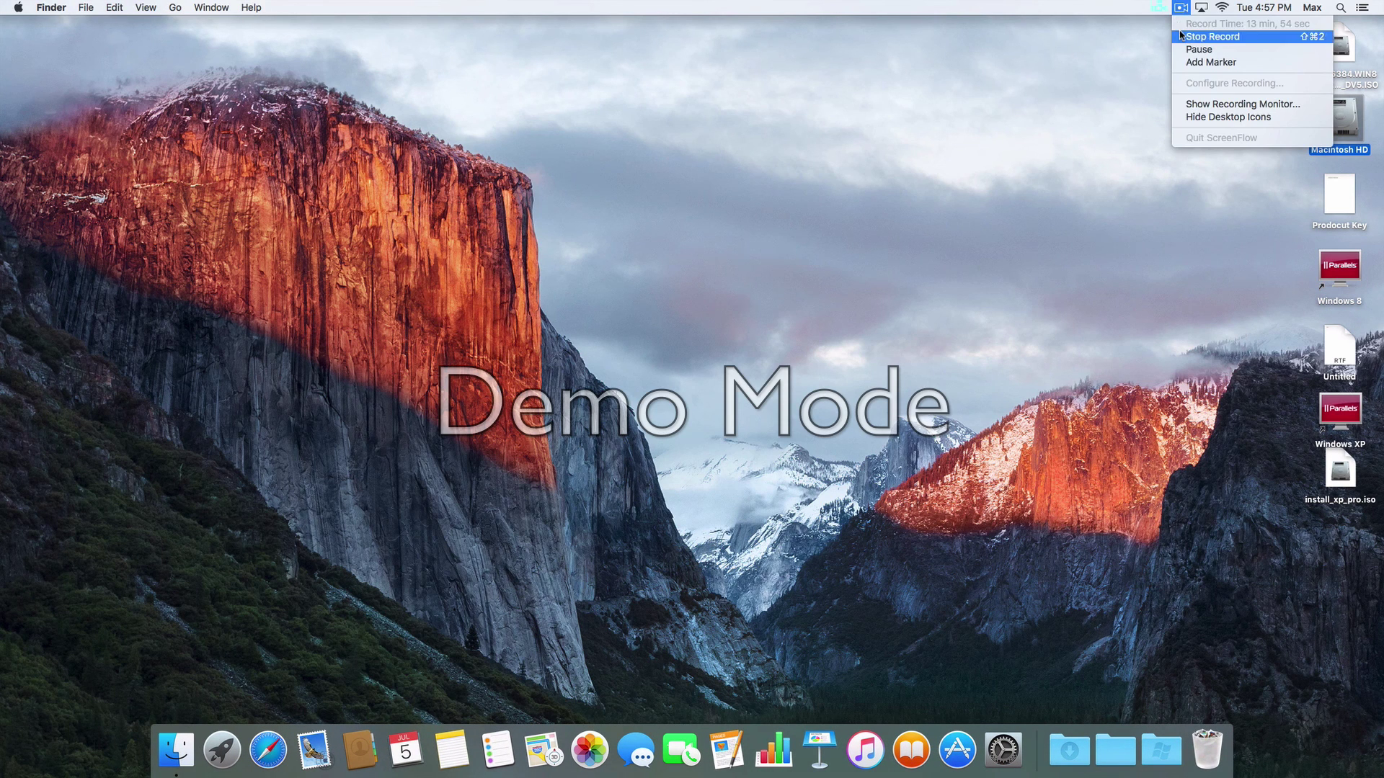